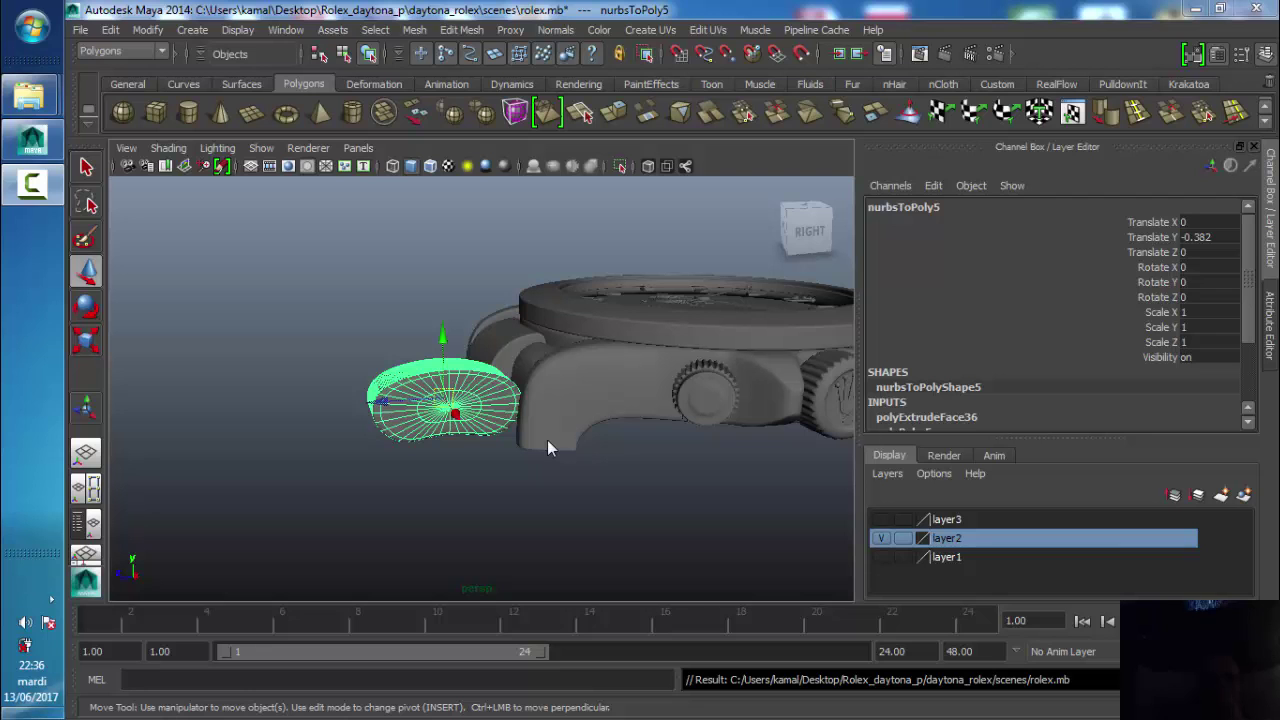
# - Select the bracelet link, undo a trial Reset Transformations, and apply Freeze Transformations instead
pyautogui.click(294, 351)
pyautogui.keyDown('alt'); pyautogui.moveTo(370, 362); pyautogui.dragTo(420, 363); pyautogui.keyUp('alt')
pyautogui.click(440, 362)
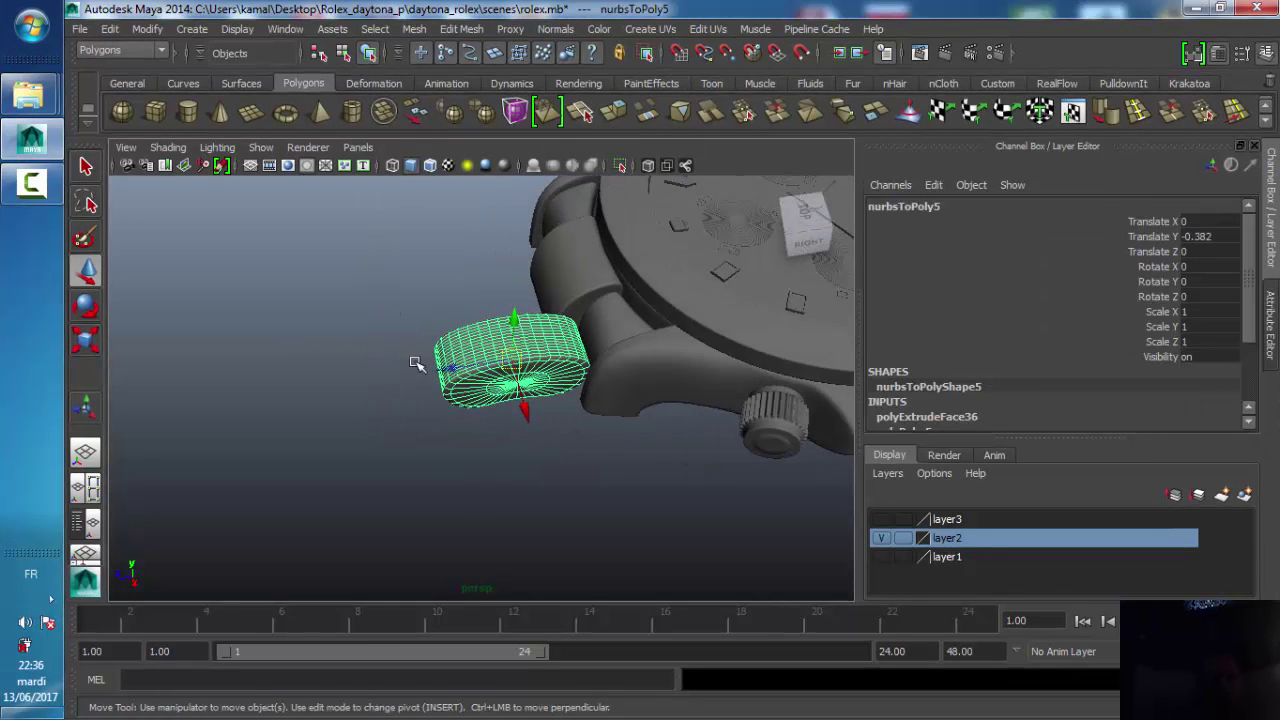
pyautogui.click(142, 29)
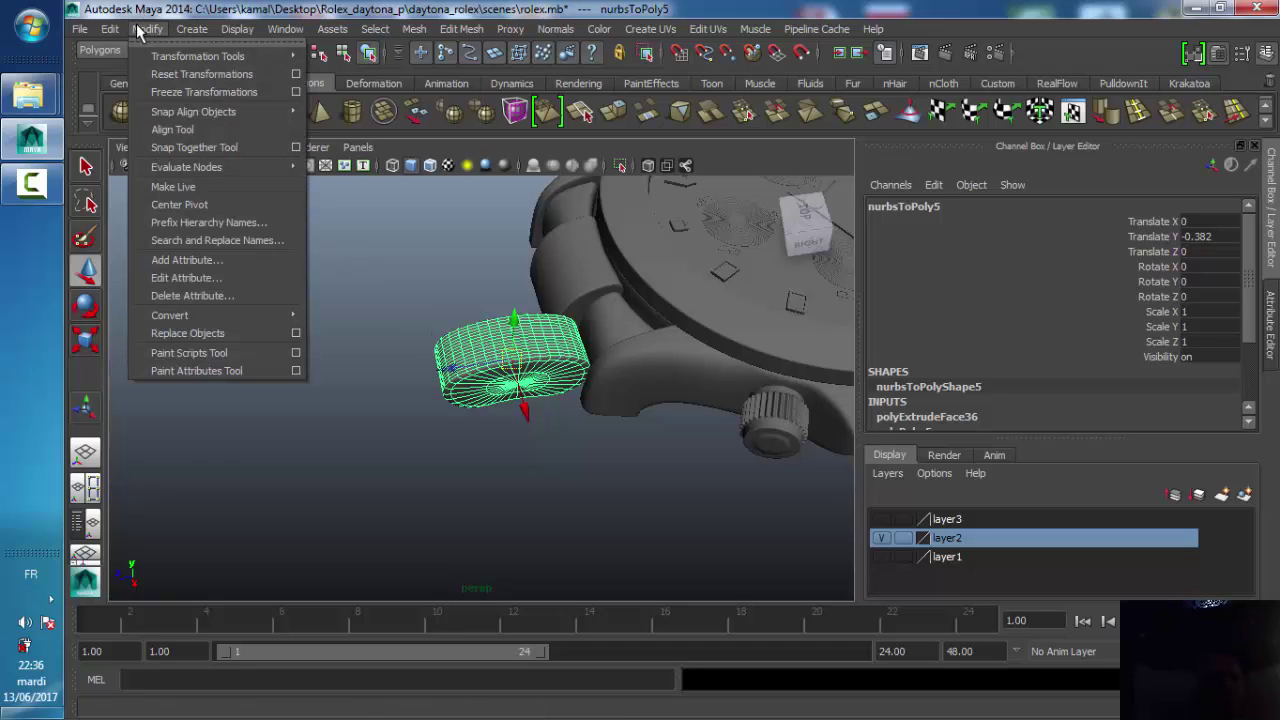
pyautogui.click(161, 76)
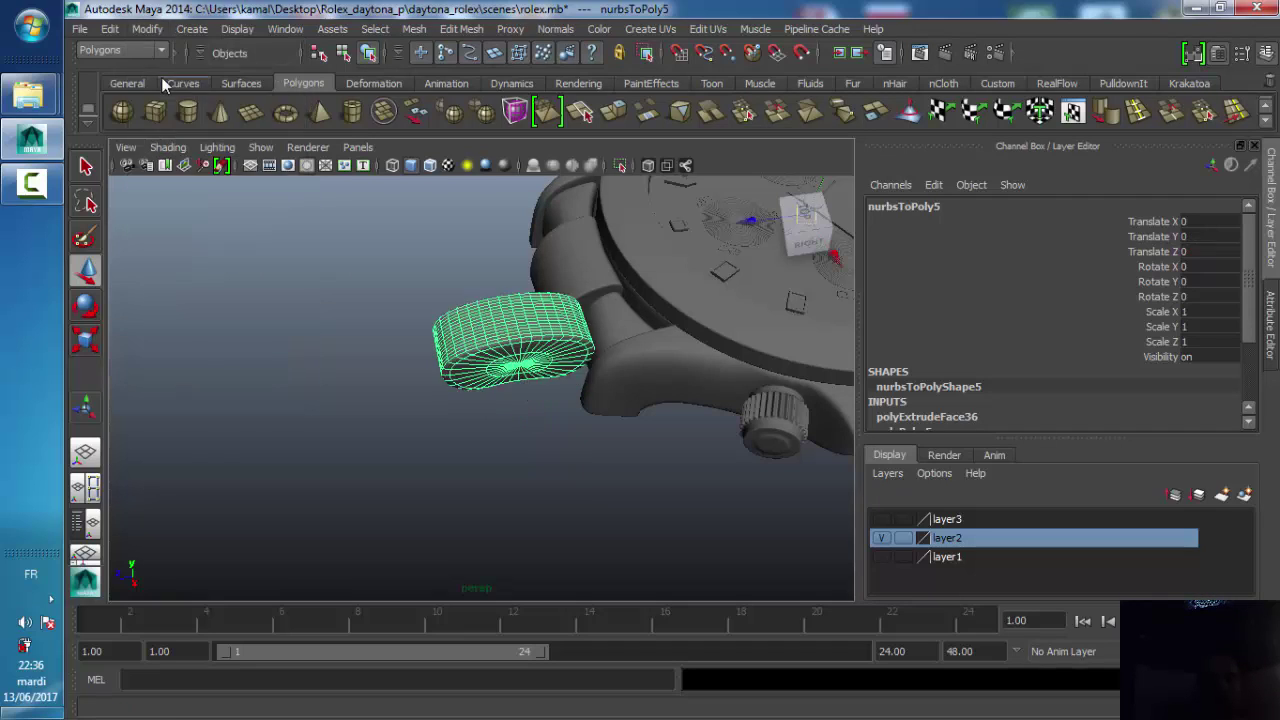
pyautogui.hotkey('ctrl', 'z')
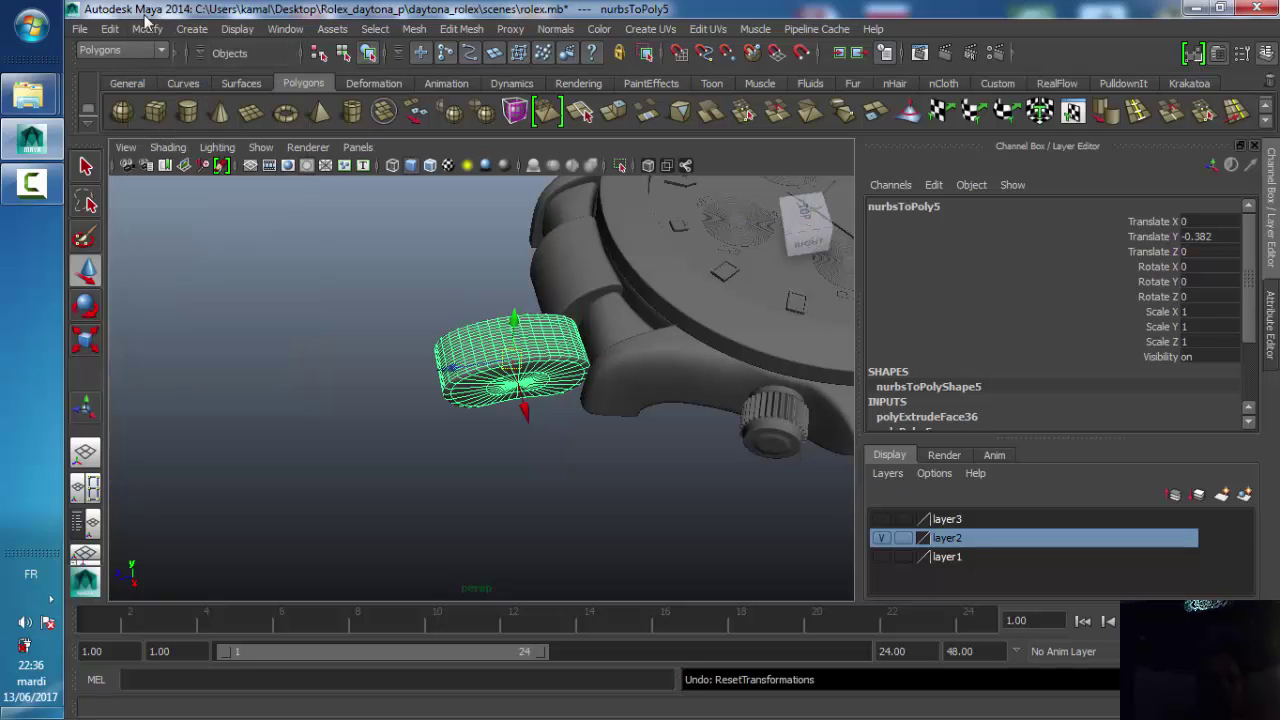
pyautogui.click(147, 29)
pyautogui.click(208, 93)
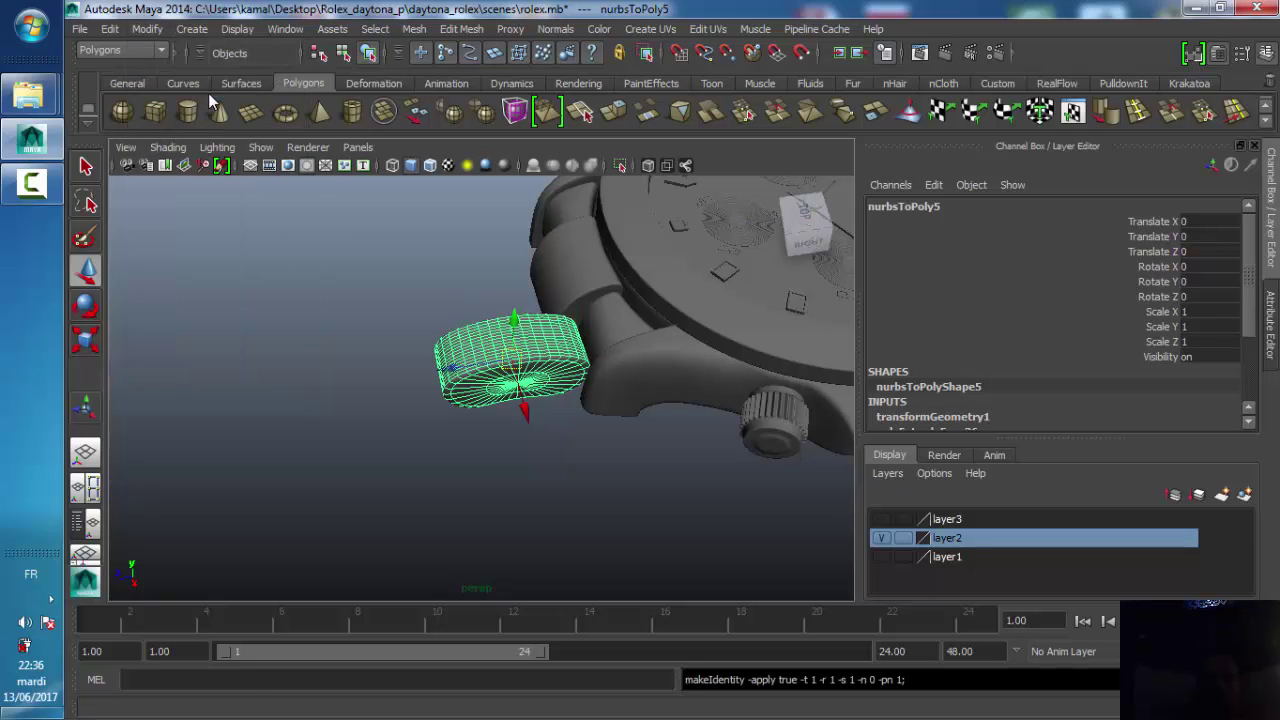
pyautogui.moveTo(471, 429)
pyautogui.keyDown('alt'); pyautogui.mouseDown()
pyautogui.moveTo(452, 388)
pyautogui.moveTo(488, 466)
pyautogui.moveTo(451, 420)
pyautogui.moveTo(453, 432)
pyautogui.moveTo(302, 407)
pyautogui.mouseUp(); pyautogui.keyUp('alt')
pyautogui.hotkey('ctrl', 'd')
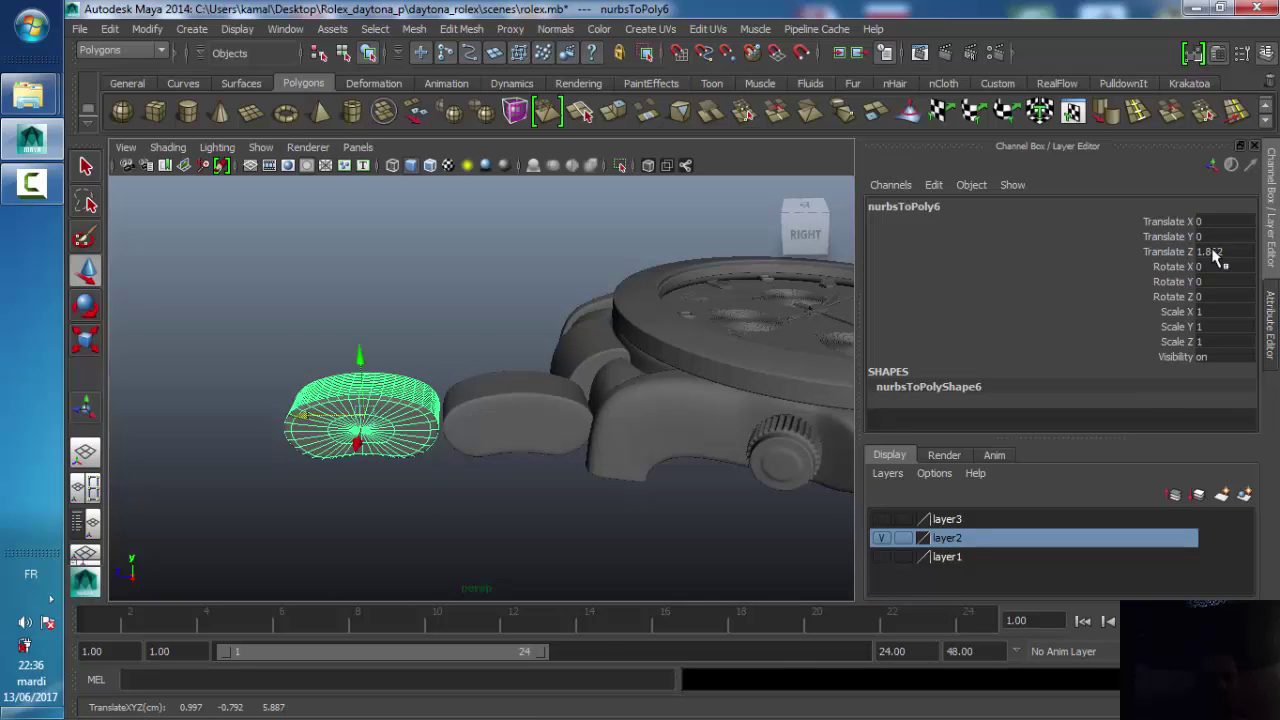
pyautogui.doubleClick(1220, 252)
pyautogui.scroll(3, 368, 422)
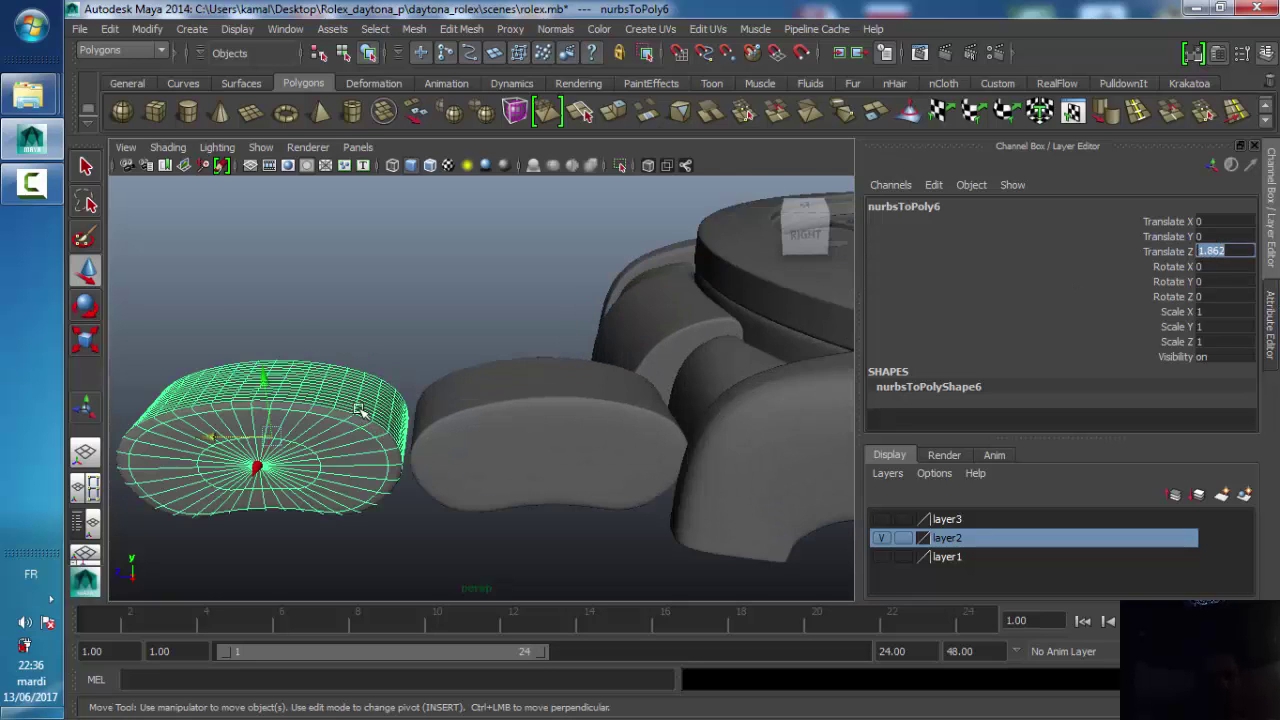
pyautogui.moveTo(417, 417)
pyautogui.keyDown('alt'); pyautogui.mouseDown()
pyautogui.moveTo(300, 447)
pyautogui.moveTo(313, 414)
pyautogui.mouseUp(); pyautogui.keyUp('alt')
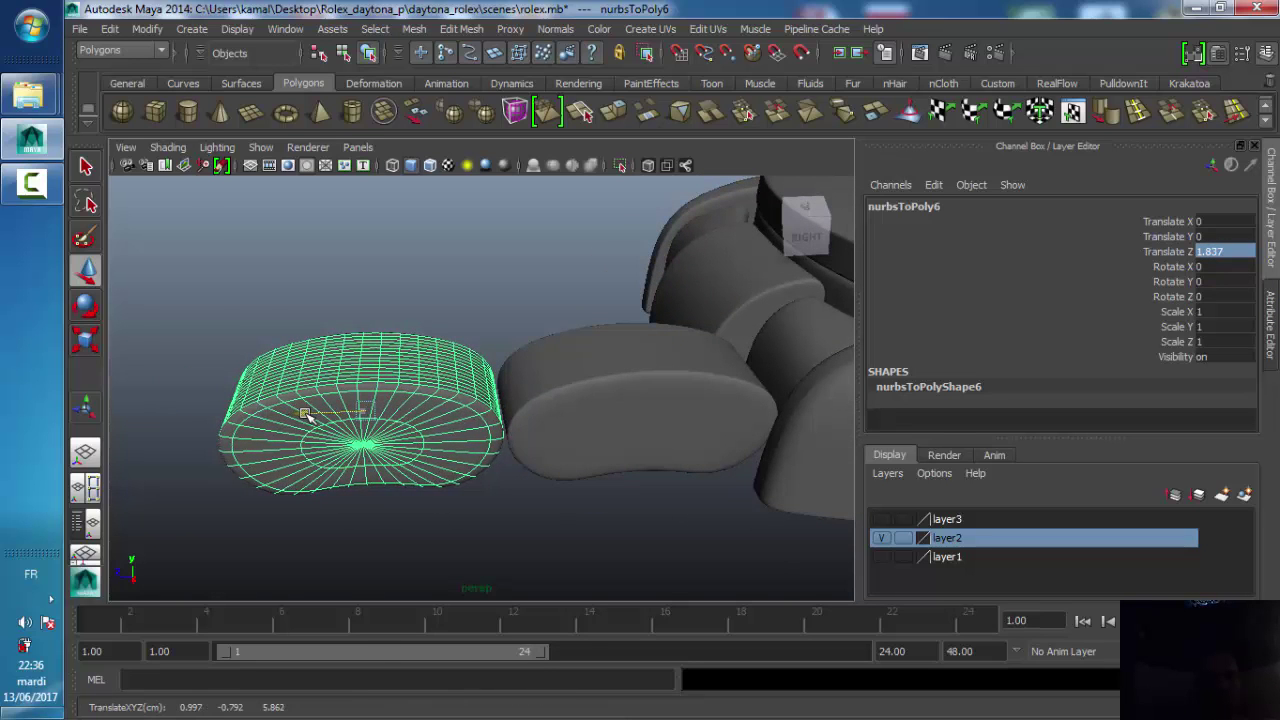
pyautogui.write('1.825')
pyautogui.keyDown('alt'); pyautogui.moveTo(480, 416); pyautogui.dragTo(560, 410); pyautogui.keyUp('alt')
pyautogui.click(1226, 251)
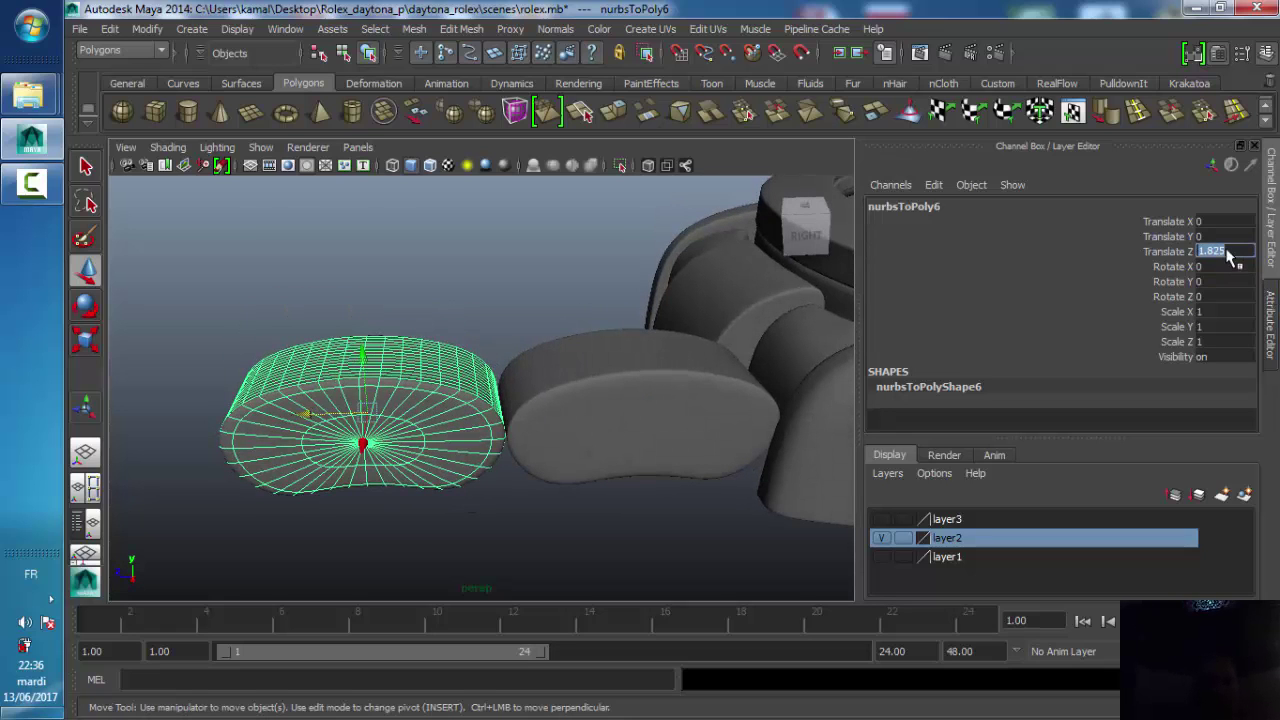
pyautogui.click(360, 440)
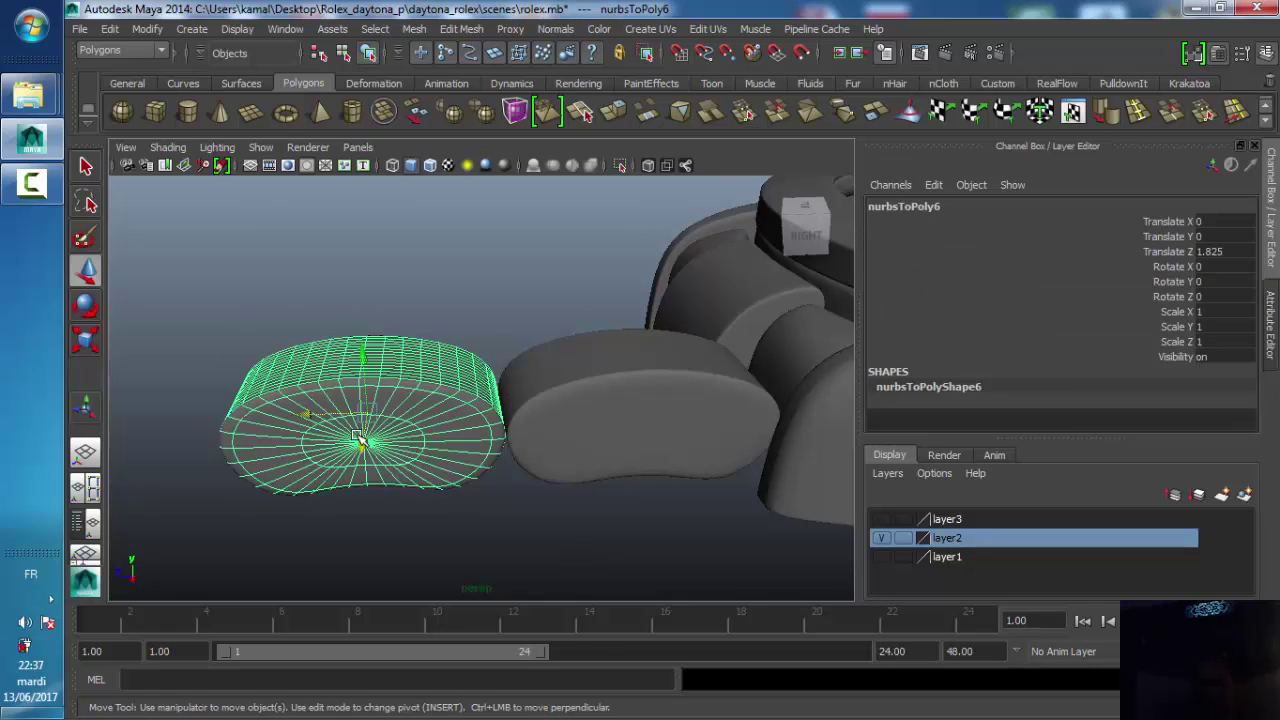
pyautogui.press('Delete')
pyautogui.scroll(-2, 457, 428)
pyautogui.scroll(-3, 457, 428)
pyautogui.scroll(-2, 457, 428)
pyautogui.scroll(6, 460, 428)
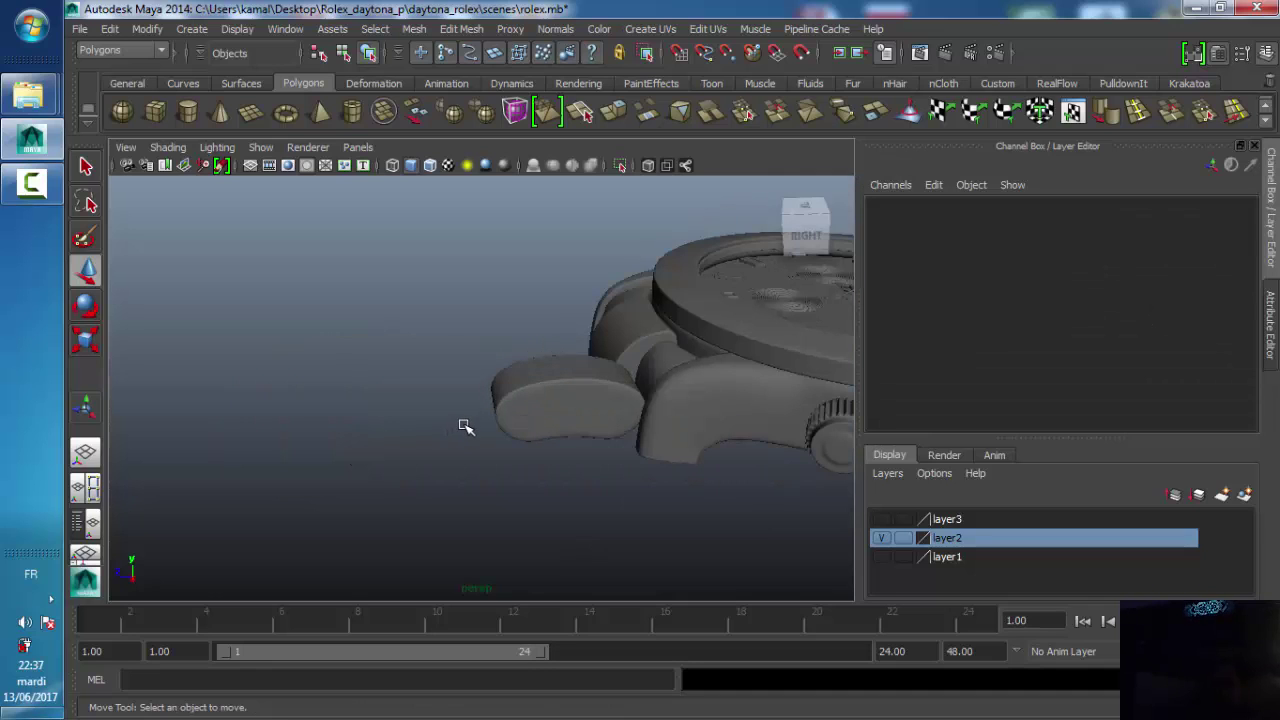
# - Select the original link and open Duplicate Special options set to Copy instead of instance
pyautogui.click(535, 414)
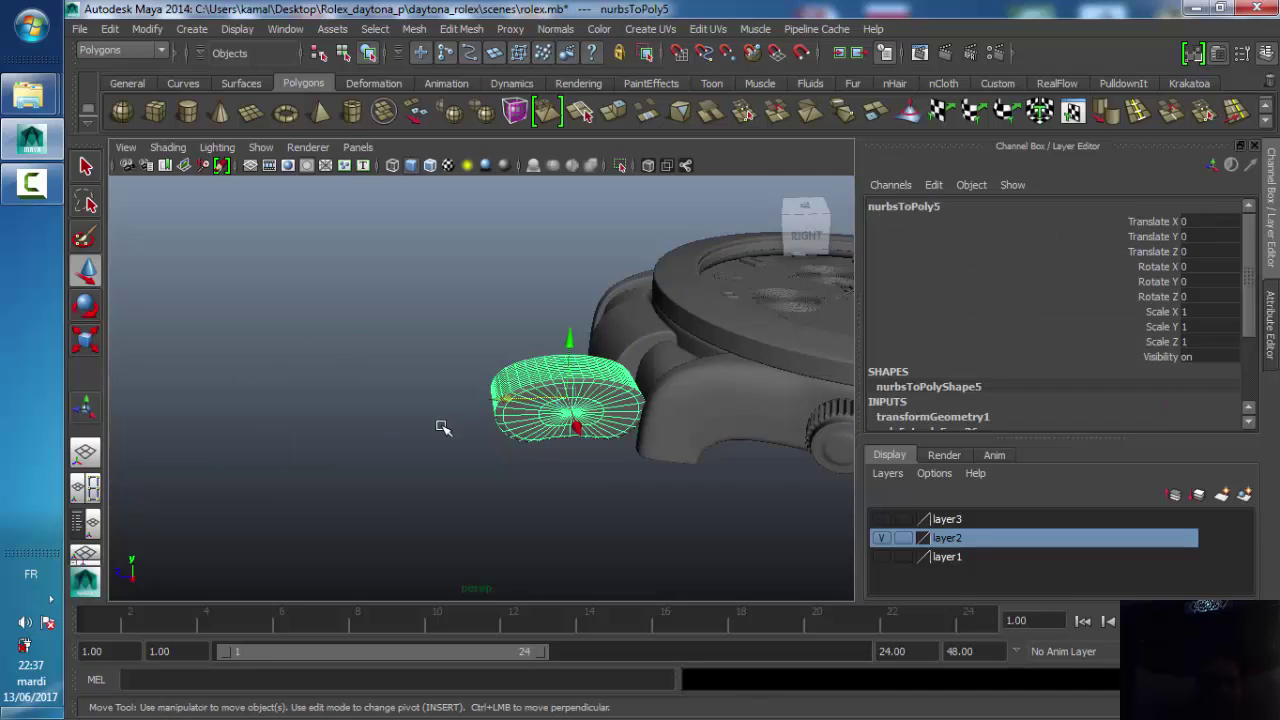
pyautogui.moveTo(442, 427)
pyautogui.keyDown('alt'); pyautogui.mouseDown()
pyautogui.moveTo(434, 346)
pyautogui.moveTo(423, 431)
pyautogui.moveTo(491, 417)
pyautogui.mouseUp(); pyautogui.keyUp('alt')
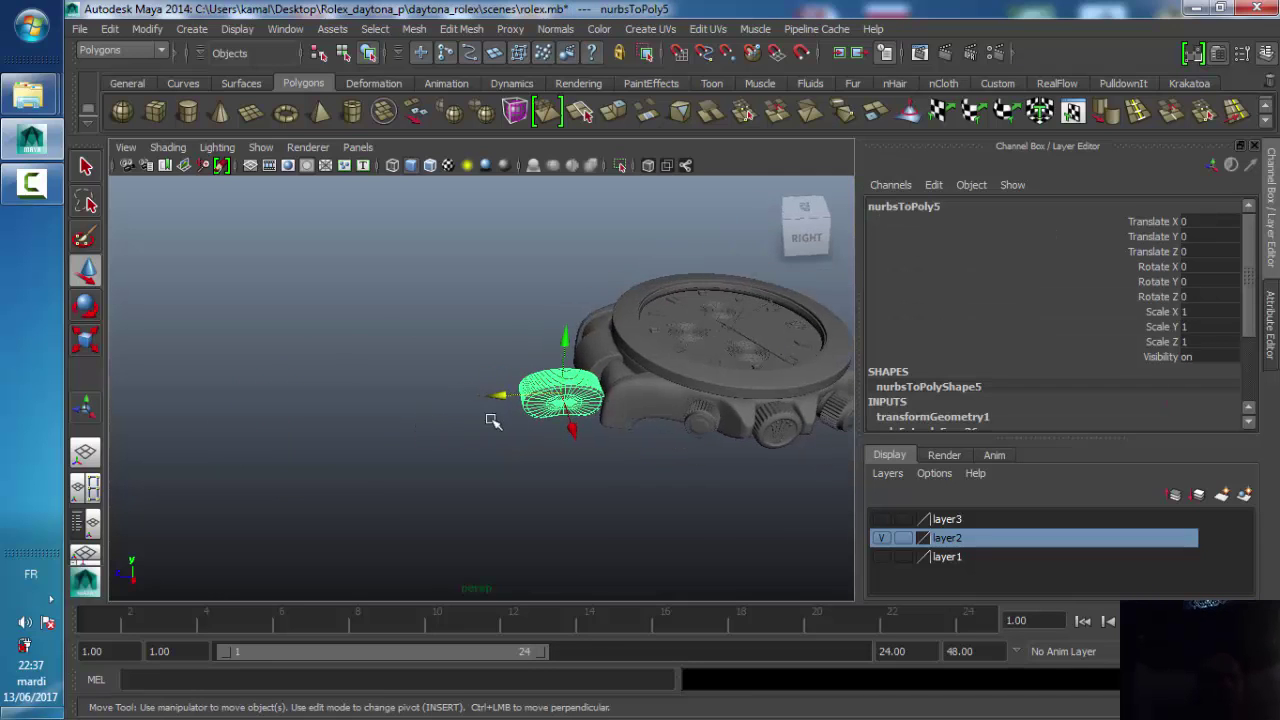
pyautogui.click(136, 33)
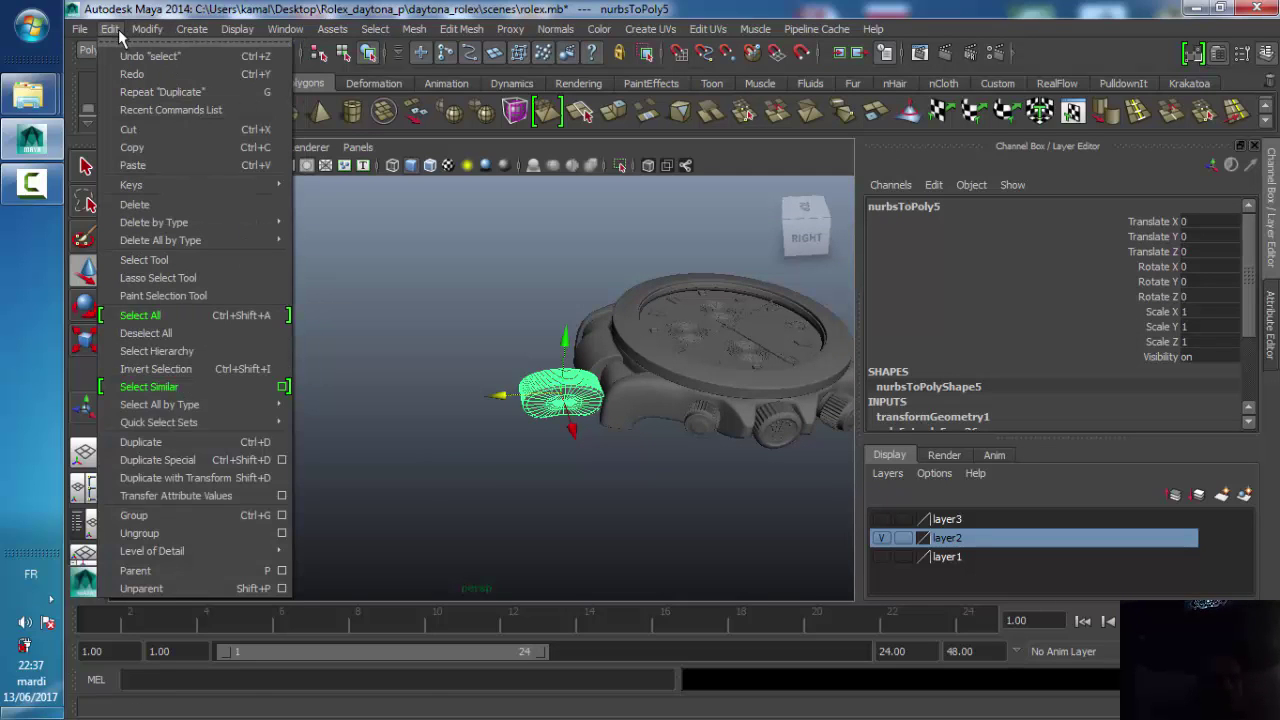
pyautogui.click(285, 460)
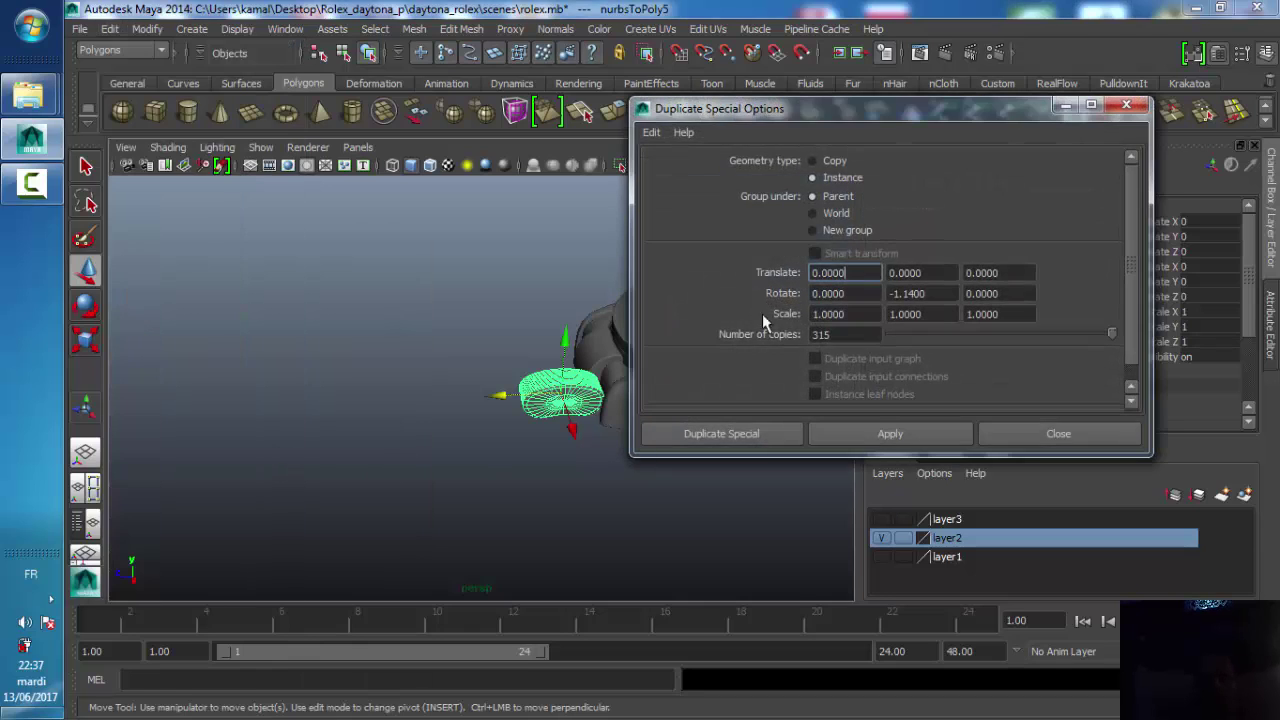
pyautogui.moveTo(858, 113); pyautogui.dragTo(925, 153)
pyautogui.click(897, 203)
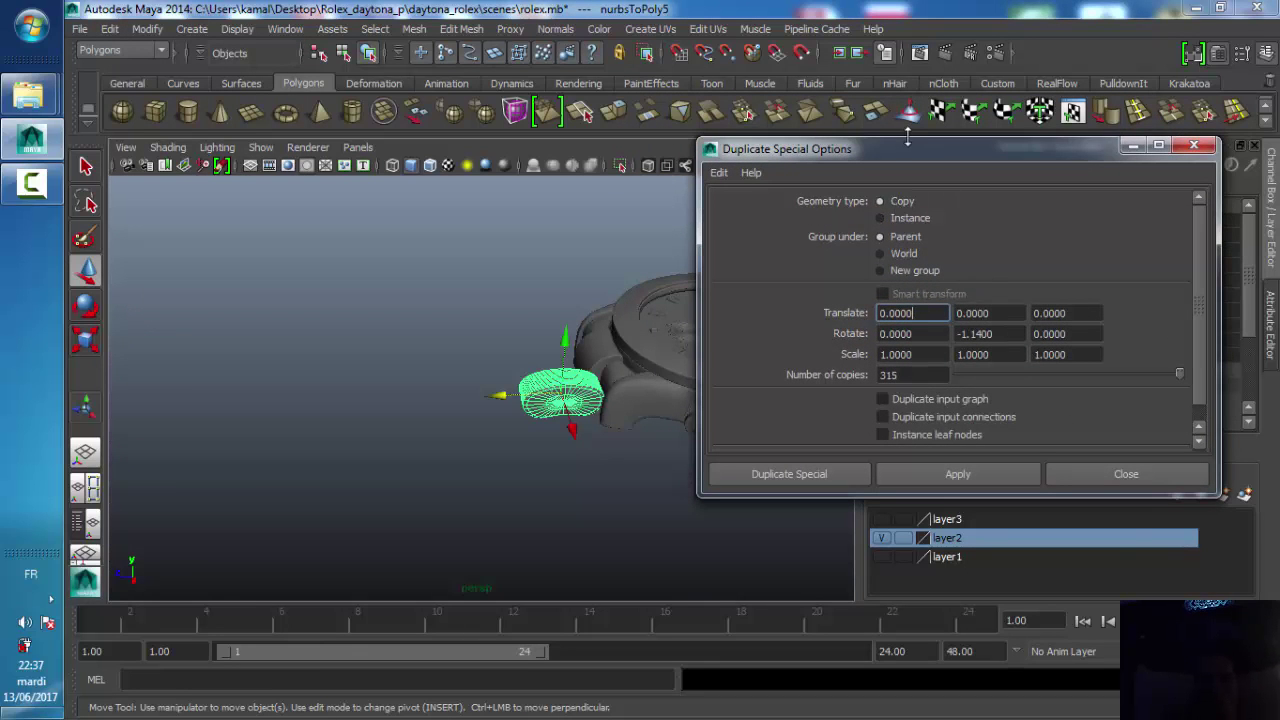
pyautogui.moveTo(908, 146); pyautogui.dragTo(782, 516)
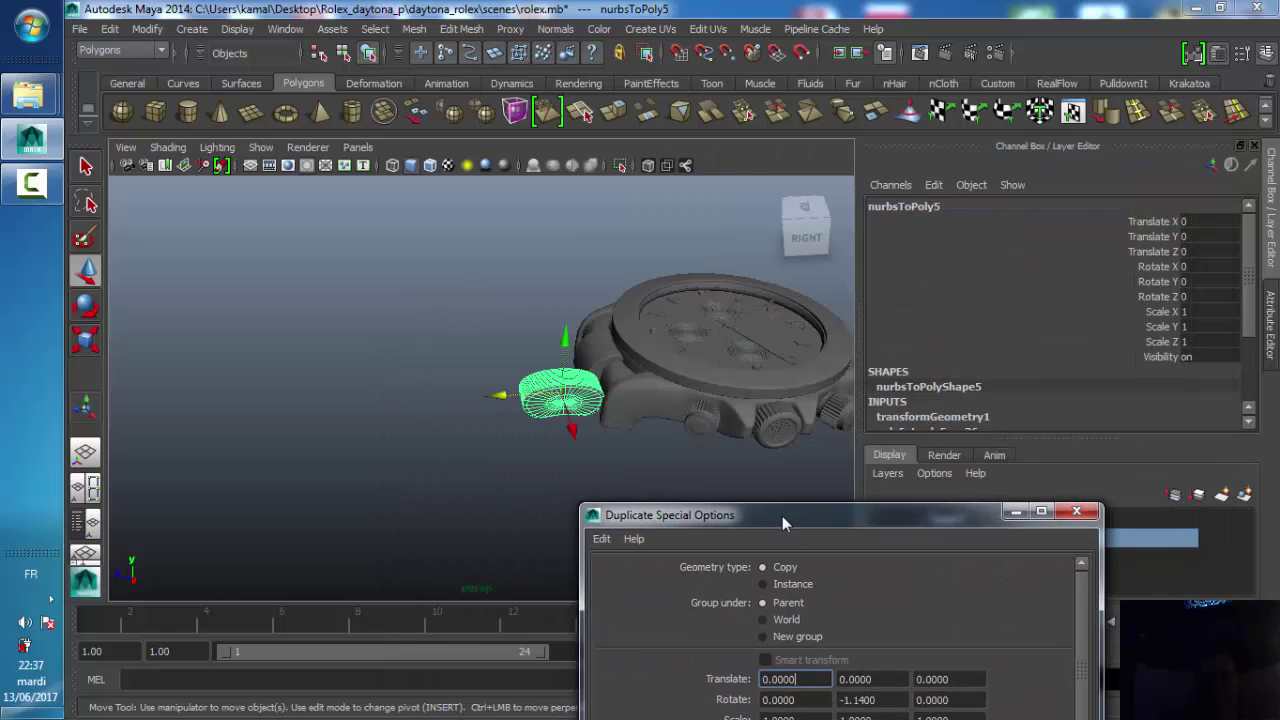
pyautogui.moveTo(782, 516); pyautogui.dragTo(518, 174)
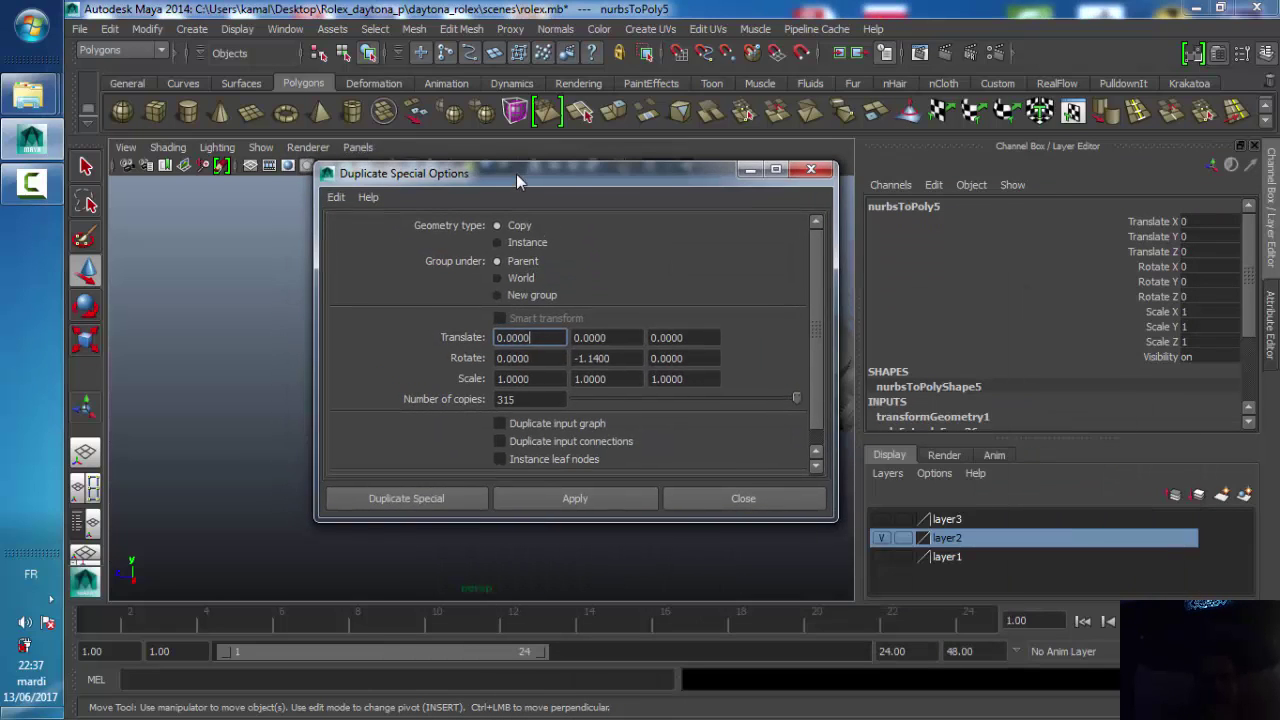
# - Duplicate the link 6 times with Rotate 0 and Translate Z offset 1.825
pyautogui.doubleClick(620, 359)
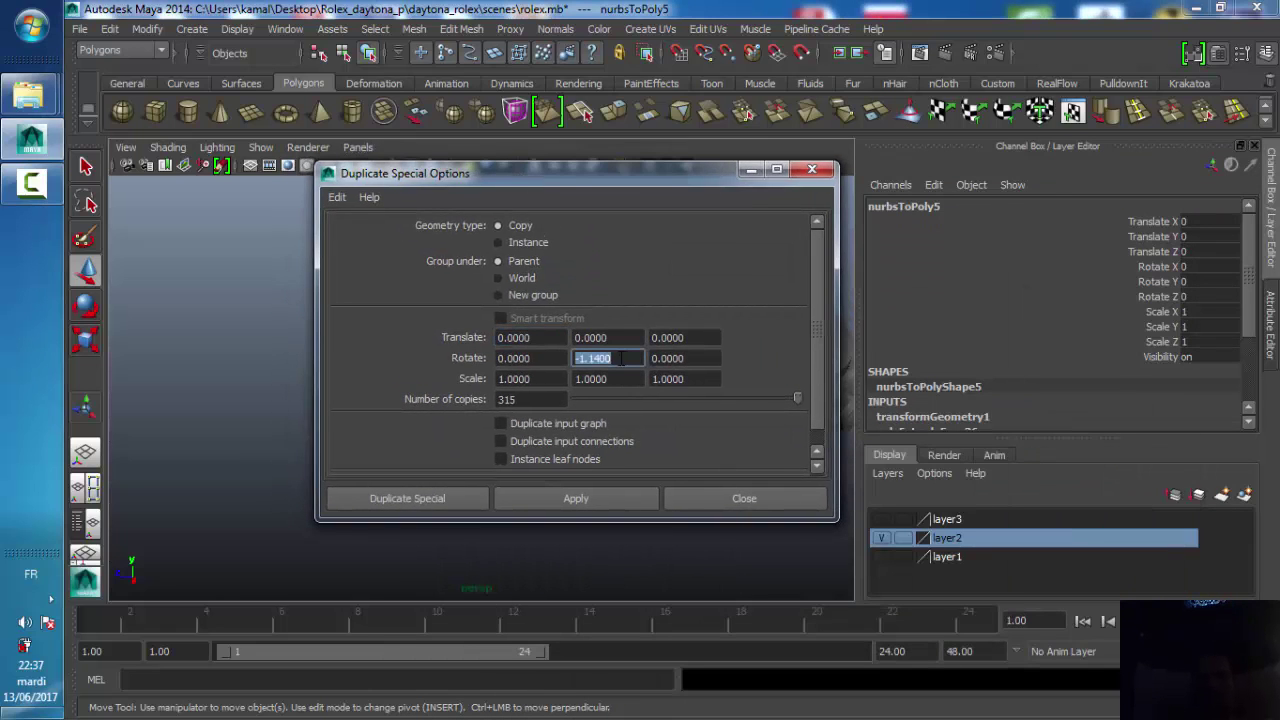
pyautogui.write('0')
pyautogui.click(628, 378)
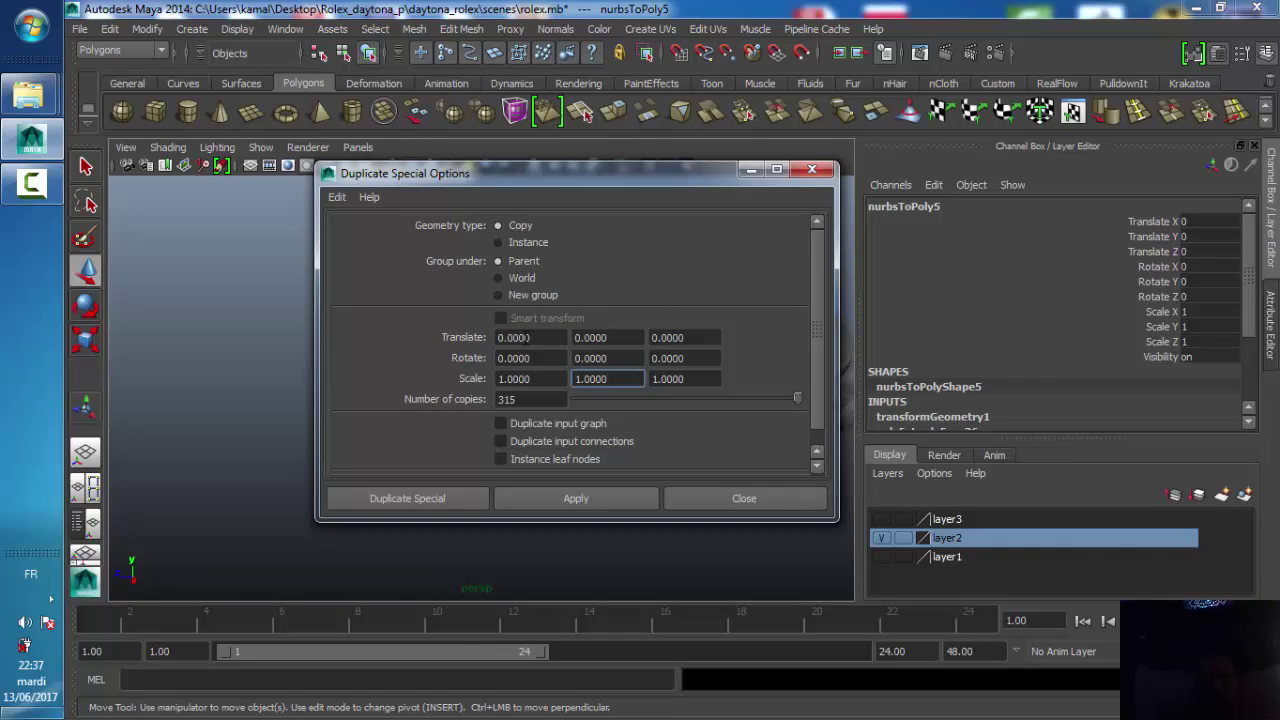
pyautogui.click(527, 338)
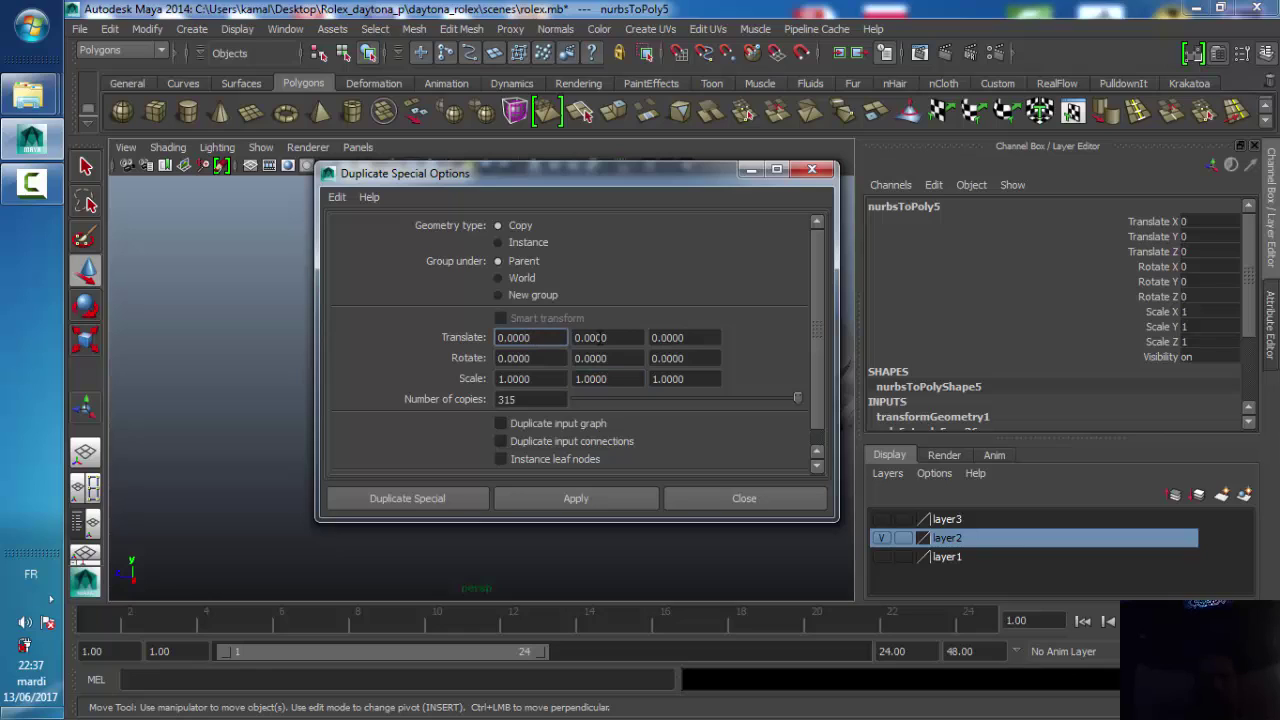
pyautogui.press('Tab')
pyautogui.press('Tab')
pyautogui.write('1.825')
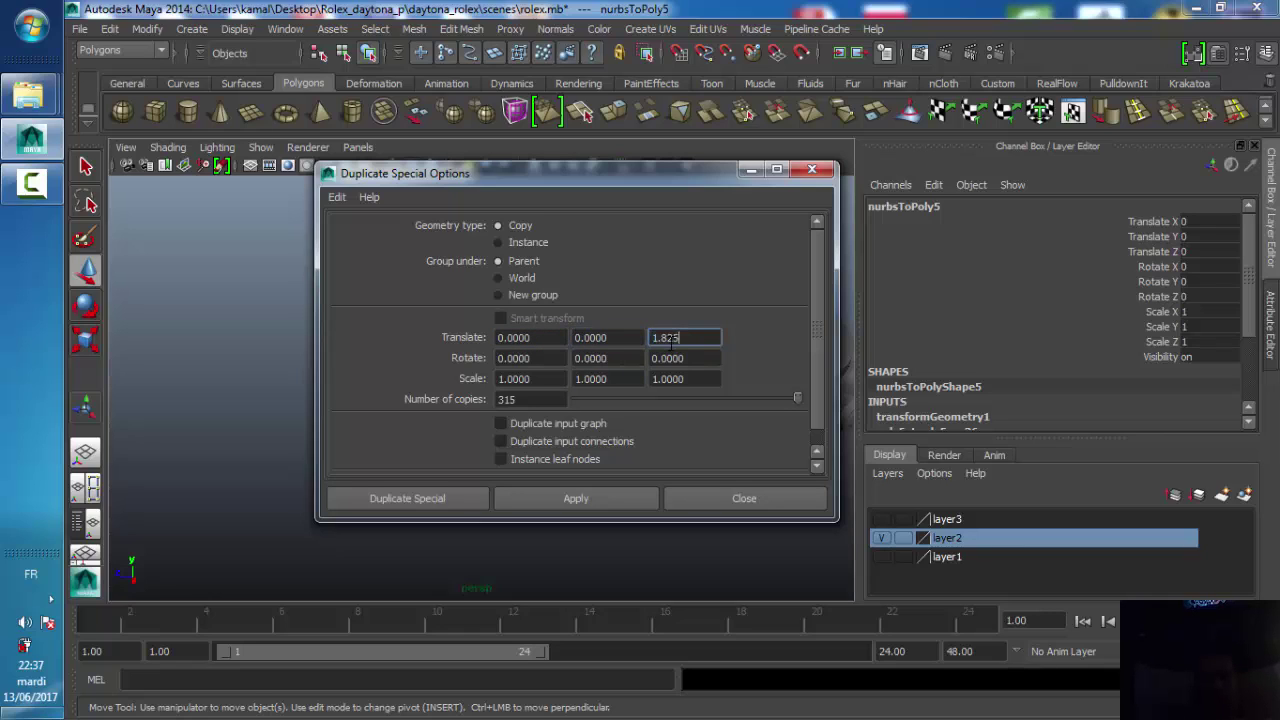
pyautogui.moveTo(520, 399); pyautogui.dragTo(405, 400)
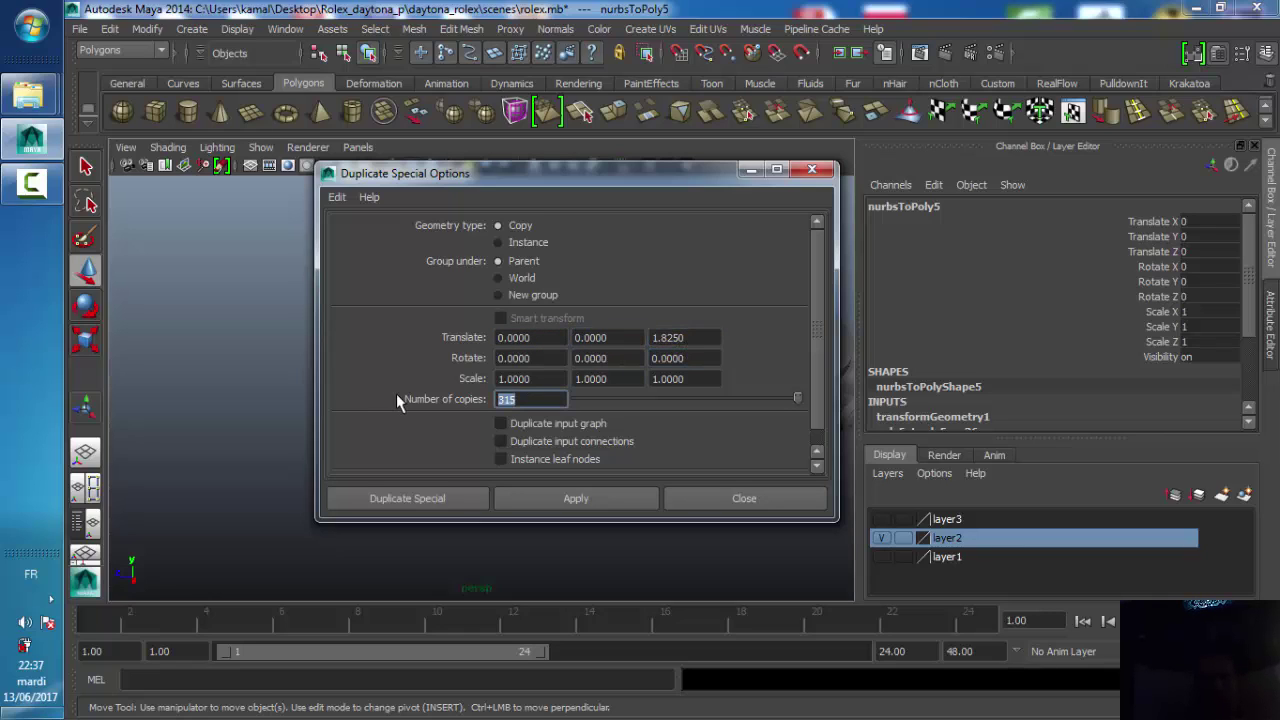
pyautogui.write('6')
pyautogui.moveTo(613, 173); pyautogui.dragTo(979, 355)
pyautogui.moveTo(979, 268); pyautogui.dragTo(943, 226)
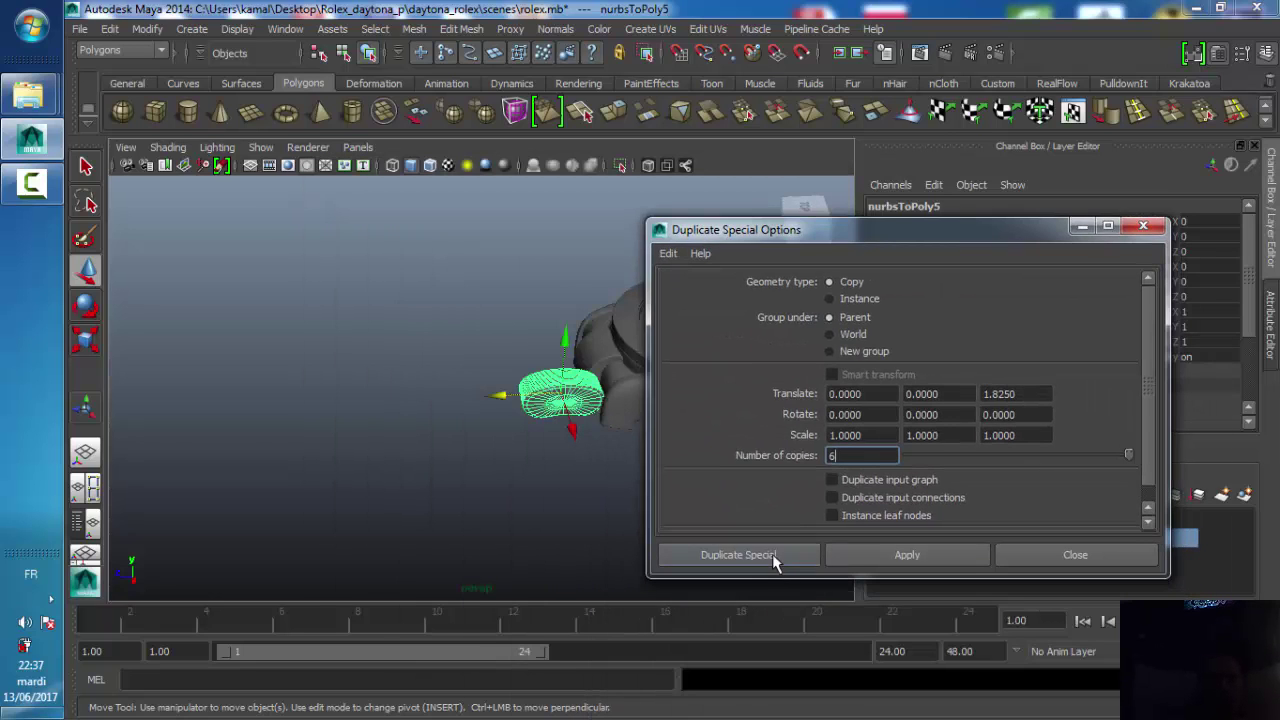
pyautogui.click(783, 474)
pyautogui.scroll(-2, 455, 456)
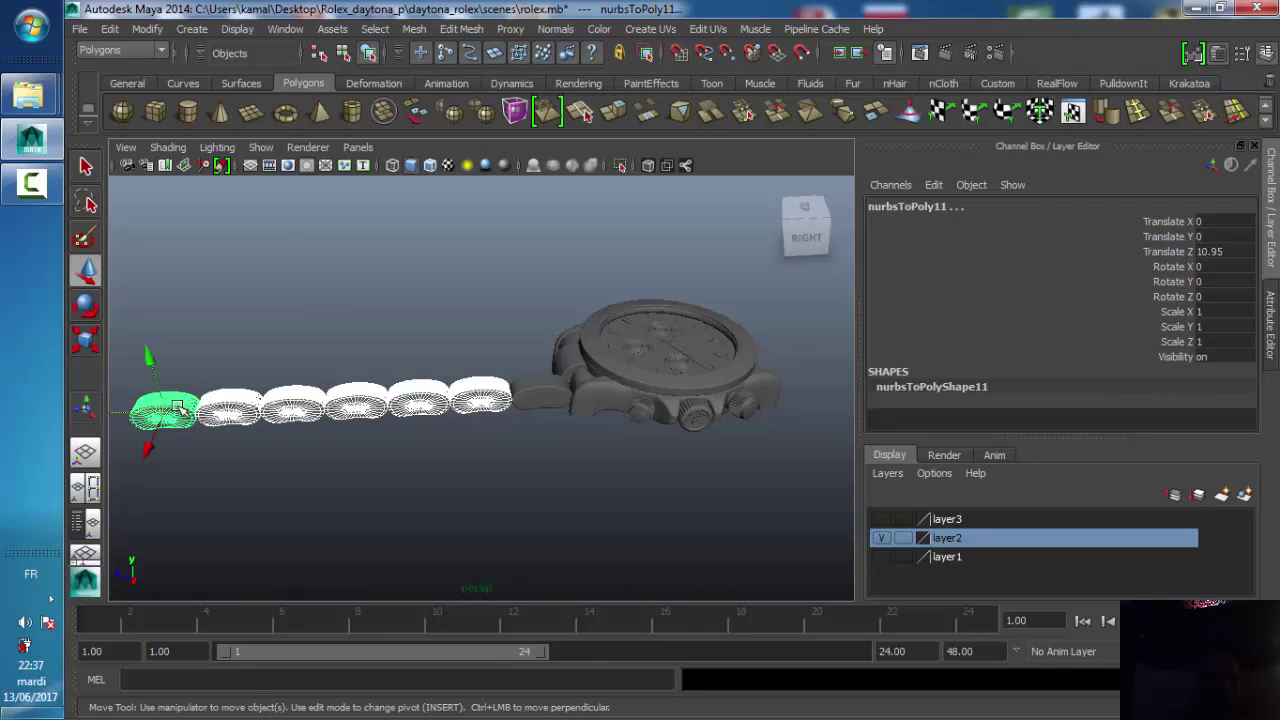
# - Delete the extra link at the far end of the row
pyautogui.click(166, 438)
pyautogui.click(161, 415)
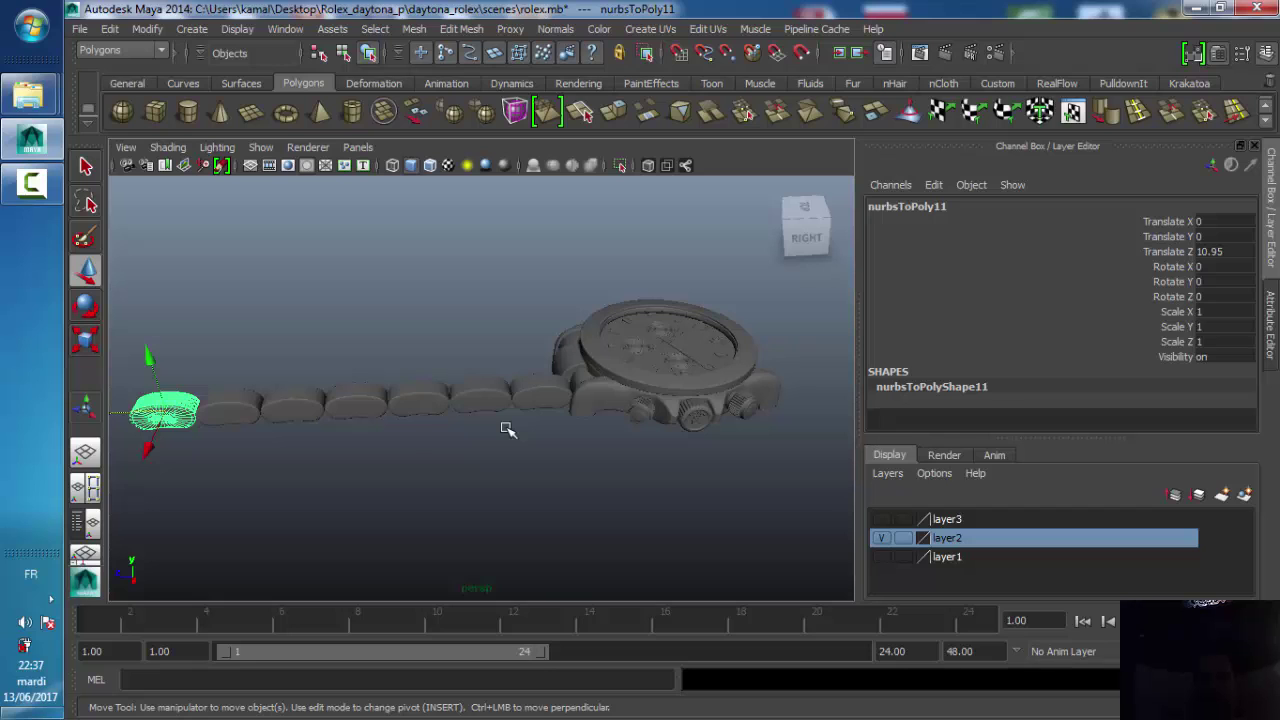
pyautogui.press('Delete')
# - Select all links in the row, duplicate them, and shift the copy sideways to X -1.973
pyautogui.moveTo(388, 434)
pyautogui.keyDown('alt'); pyautogui.mouseDown()
pyautogui.moveTo(380, 391)
pyautogui.moveTo(408, 434)
pyautogui.moveTo(392, 397)
pyautogui.moveTo(306, 471)
pyautogui.mouseUp(); pyautogui.keyUp('alt')
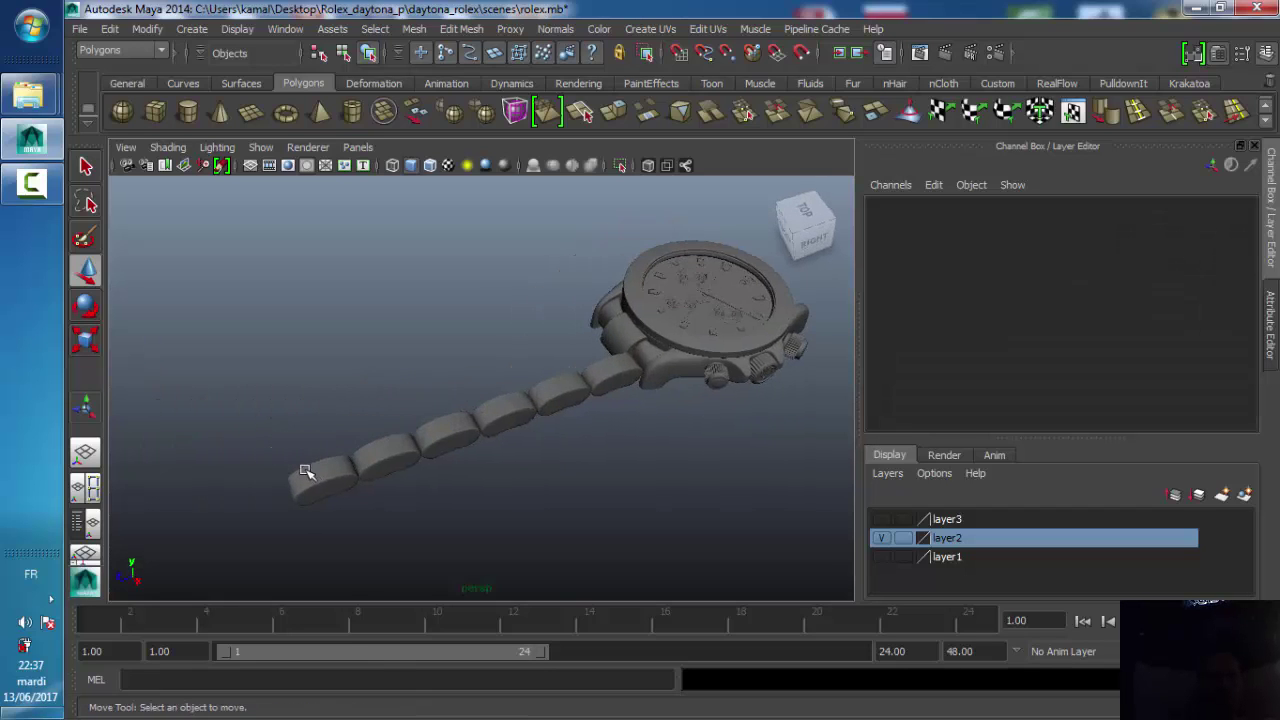
pyautogui.click(306, 471)
pyautogui.keyDown('shift'); pyautogui.click(610, 375); pyautogui.keyUp('shift')
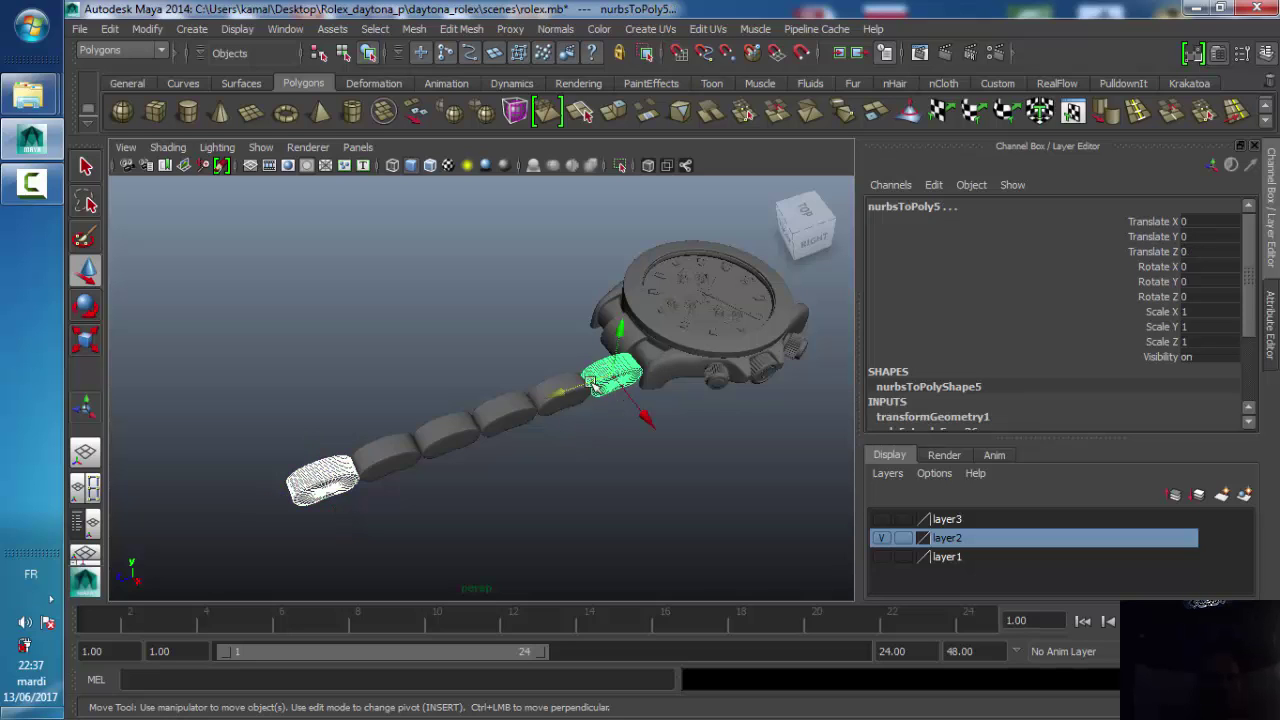
pyautogui.keyDown('shift'); pyautogui.click(558, 390); pyautogui.keyUp('shift')
pyautogui.keyDown('shift'); pyautogui.click(505, 413); pyautogui.keyUp('shift')
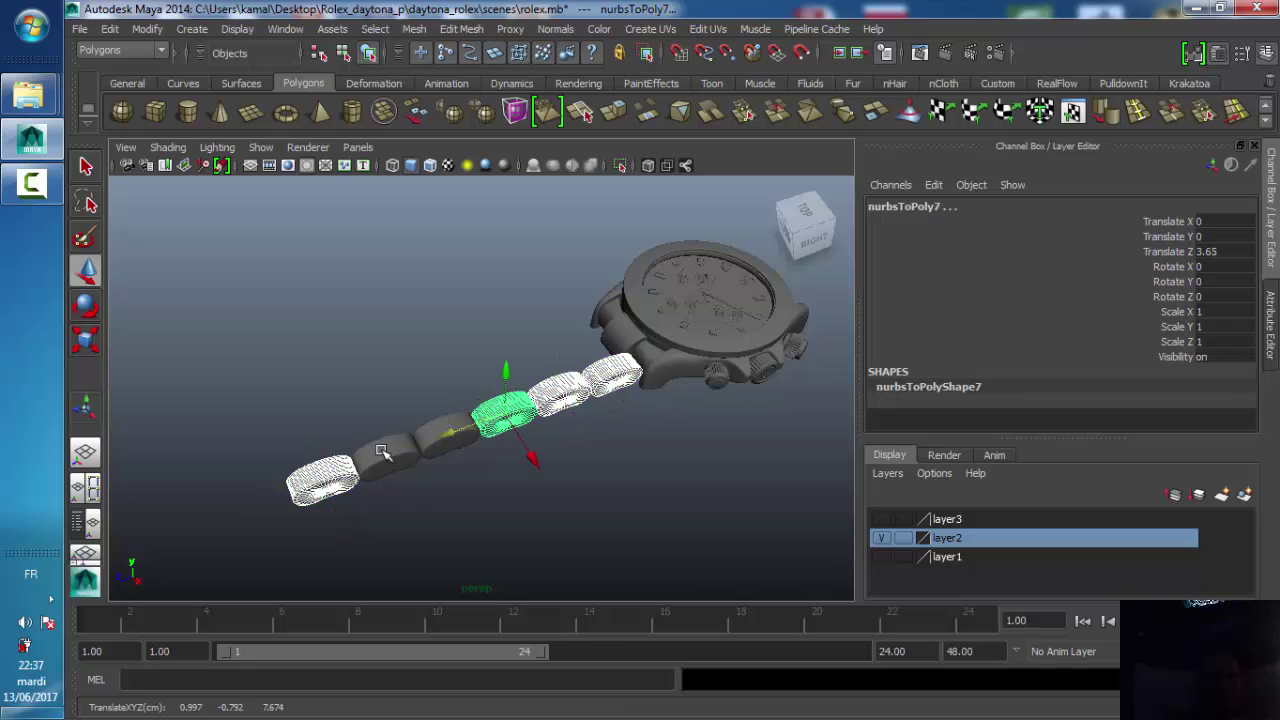
pyautogui.keyDown('shift'); pyautogui.click(385, 452); pyautogui.keyUp('shift')
pyautogui.keyDown('shift'); pyautogui.click(450, 442); pyautogui.keyUp('shift')
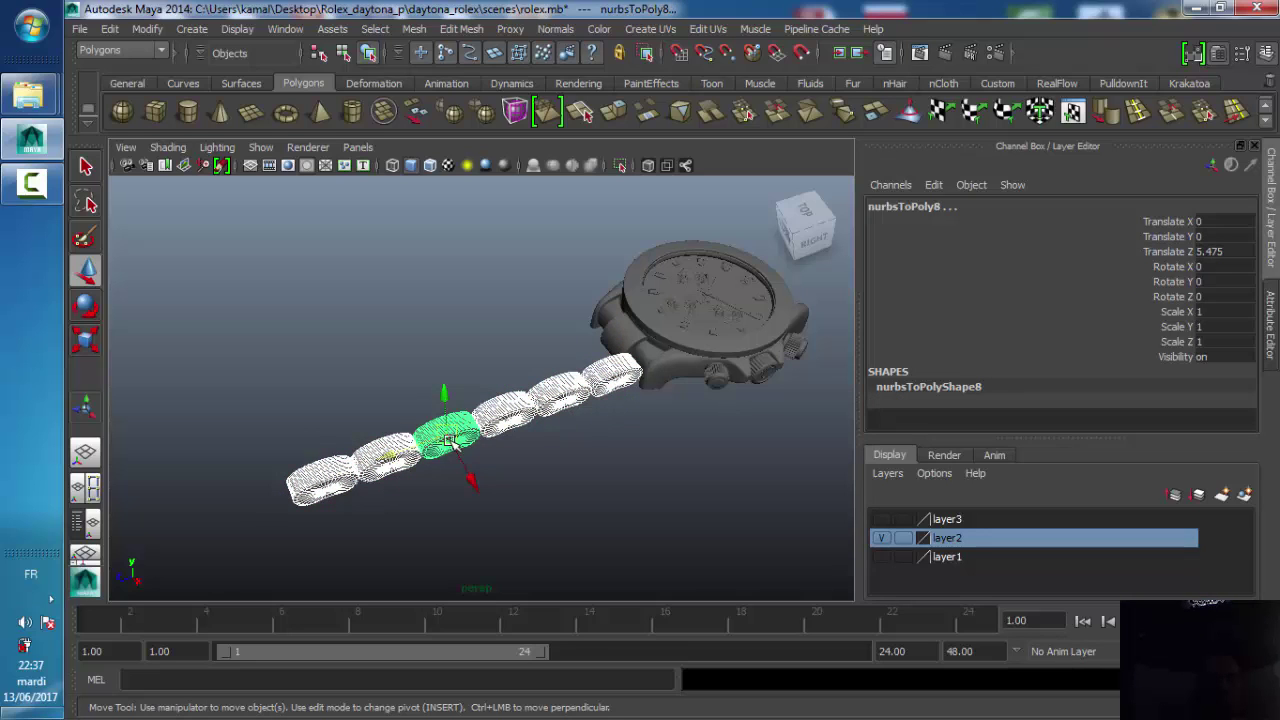
pyautogui.hotkey('ctrl', 'd')
pyautogui.moveTo(470, 477); pyautogui.dragTo(432, 420)
# - In Top view, nudge the copied row's top link along X to line up with the case
pyautogui.press('space')
pyautogui.press('space')
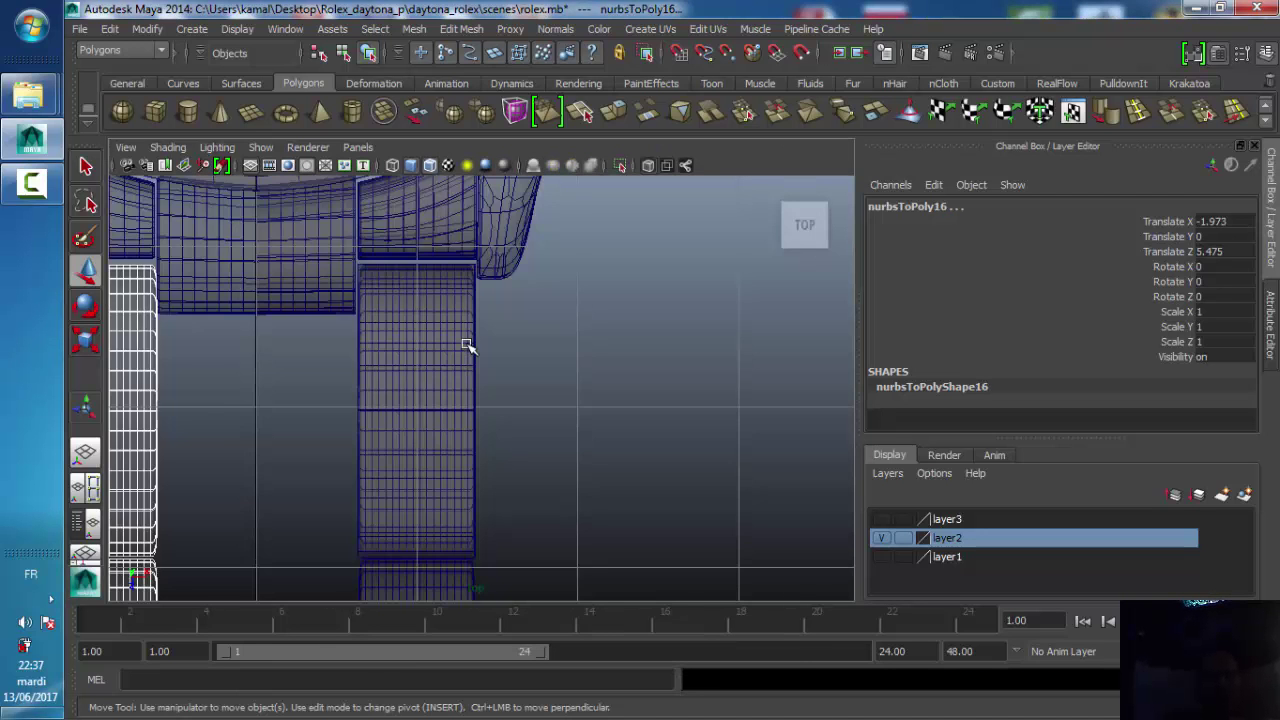
pyautogui.scroll(-5, 467, 345)
pyautogui.scroll(2, 372, 474)
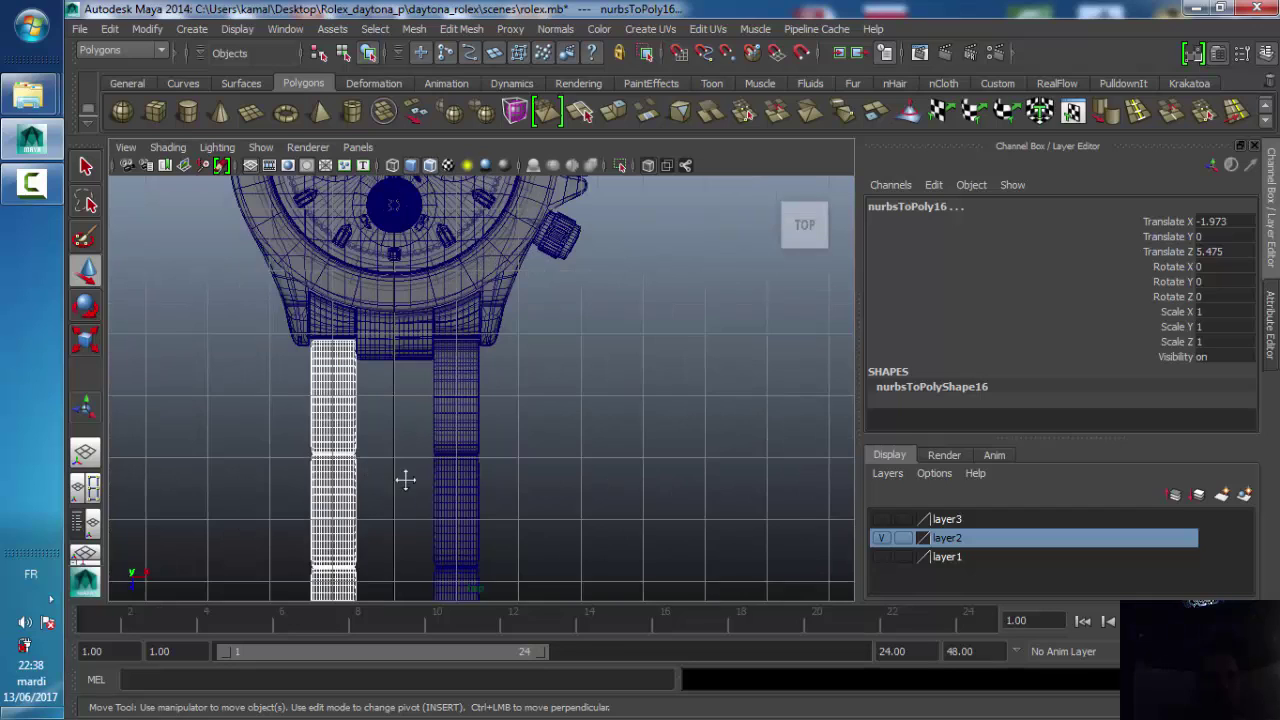
pyautogui.keyDown('alt'); pyautogui.moveTo(405, 480); pyautogui.dragTo(485, 426, button='middle'); pyautogui.keyUp('alt')
pyautogui.scroll(-2, 483, 436)
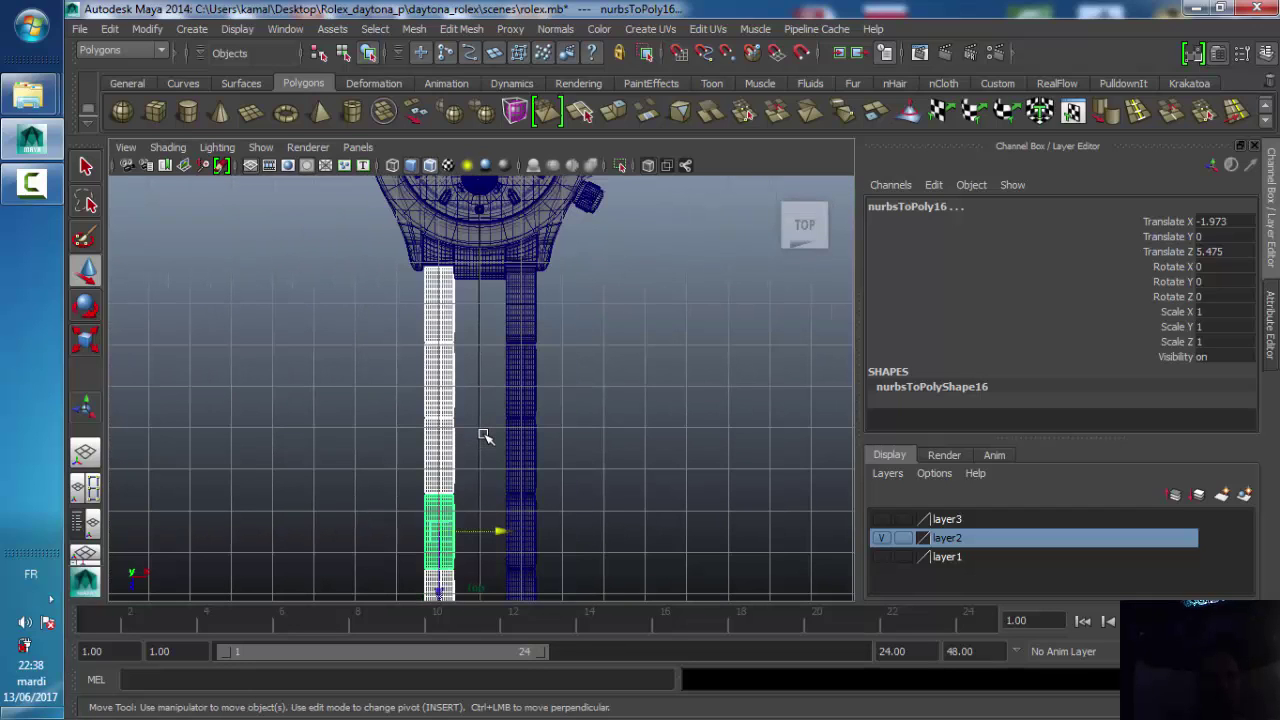
pyautogui.click(434, 290)
pyautogui.scroll(1, 467, 345)
pyautogui.scroll(2, 467, 345)
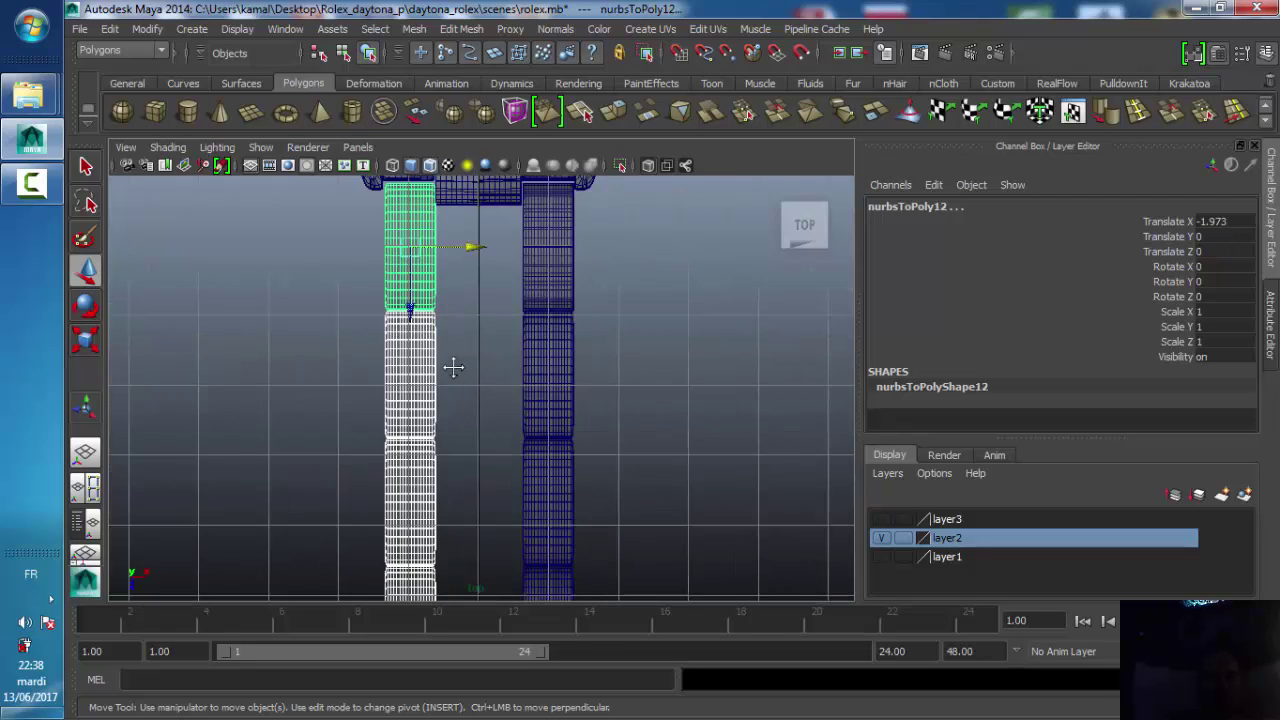
pyautogui.keyDown('alt'); pyautogui.moveTo(453, 368); pyautogui.dragTo(485, 485, button='middle'); pyautogui.keyUp('alt')
pyautogui.scroll(3, 480, 420)
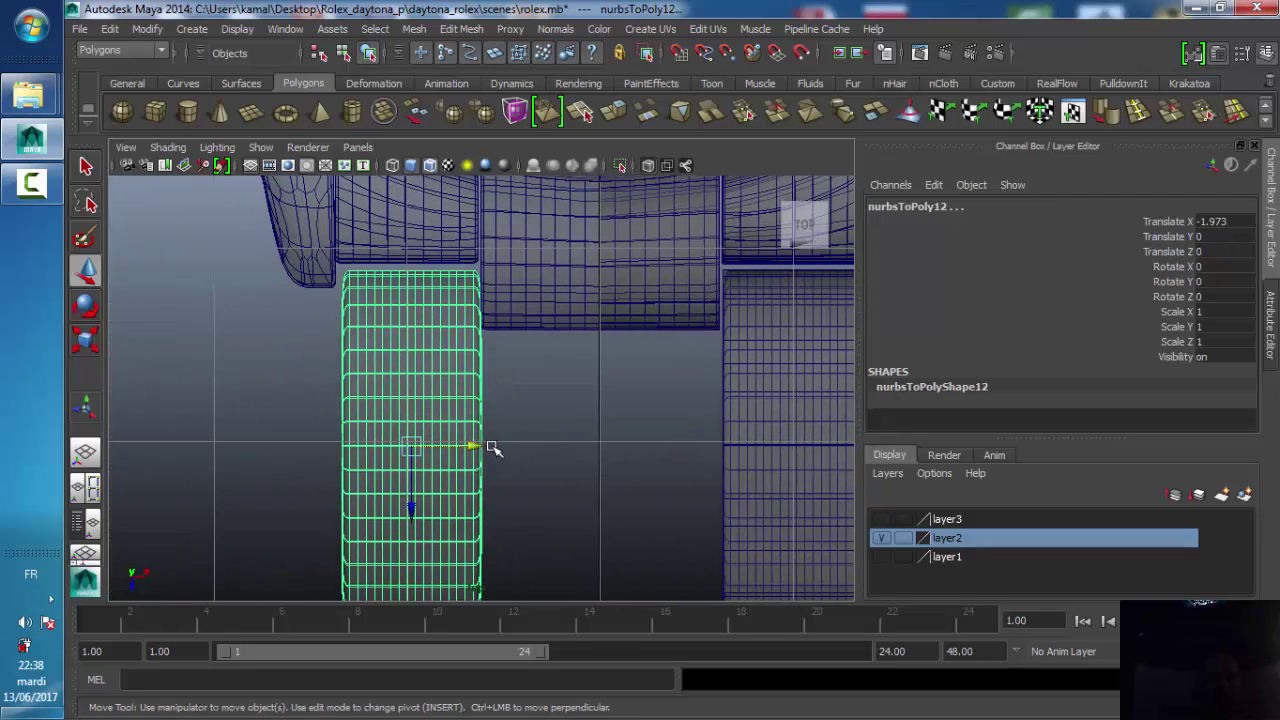
pyautogui.moveTo(478, 447); pyautogui.dragTo(474, 451)
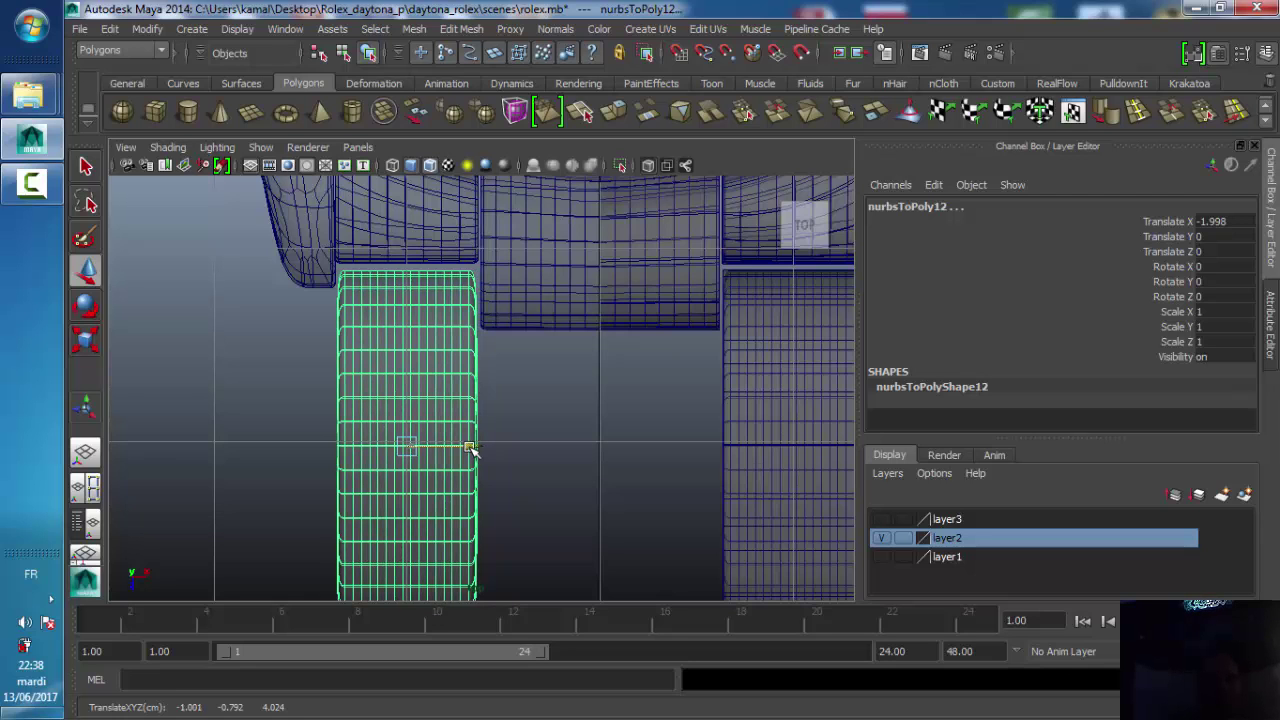
pyautogui.click(586, 437)
# - Duplicate a link near the case and centre the copy between the two rows
pyautogui.press('space')
pyautogui.press('space')
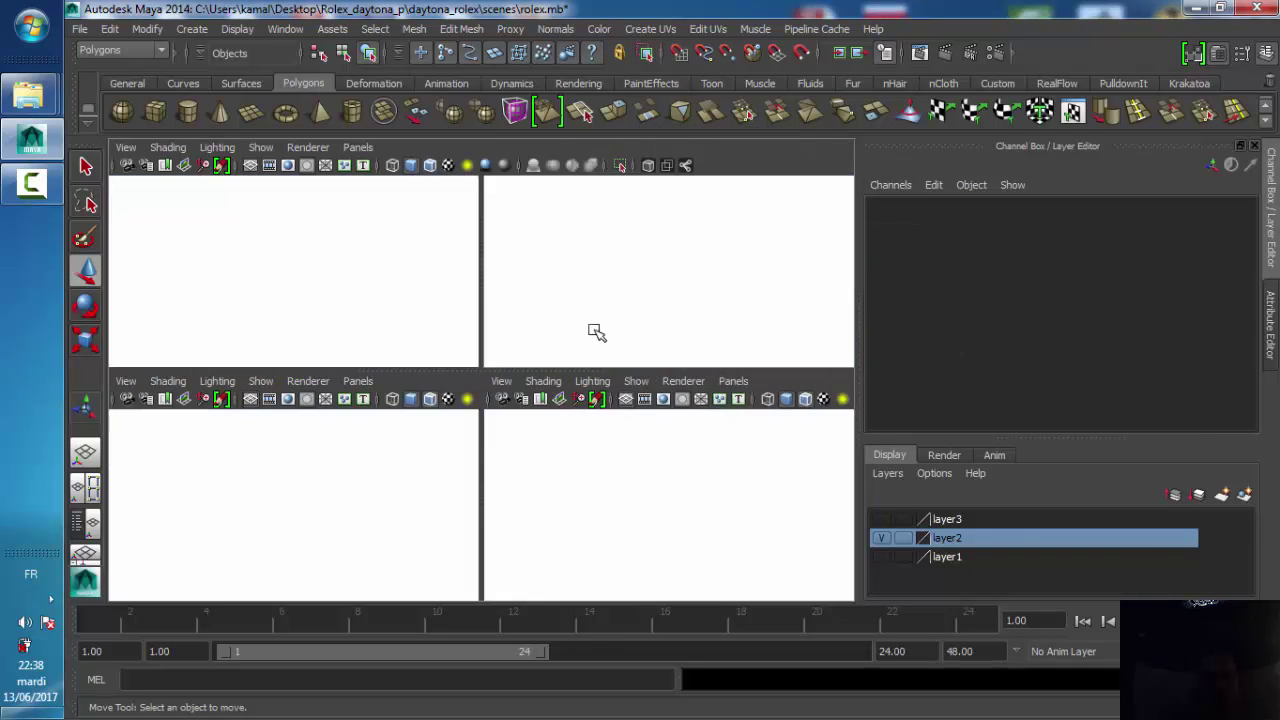
pyautogui.moveTo(528, 317)
pyautogui.keyDown('alt'); pyautogui.mouseDown()
pyautogui.moveTo(540, 295)
pyautogui.moveTo(614, 409)
pyautogui.moveTo(632, 398)
pyautogui.moveTo(635, 421)
pyautogui.moveTo(603, 357)
pyautogui.moveTo(587, 361)
pyautogui.mouseUp(); pyautogui.keyUp('alt')
pyautogui.scroll(3, 631, 374)
pyautogui.click(665, 395)
pyautogui.hotkey('ctrl', 'd')
pyautogui.press('space')
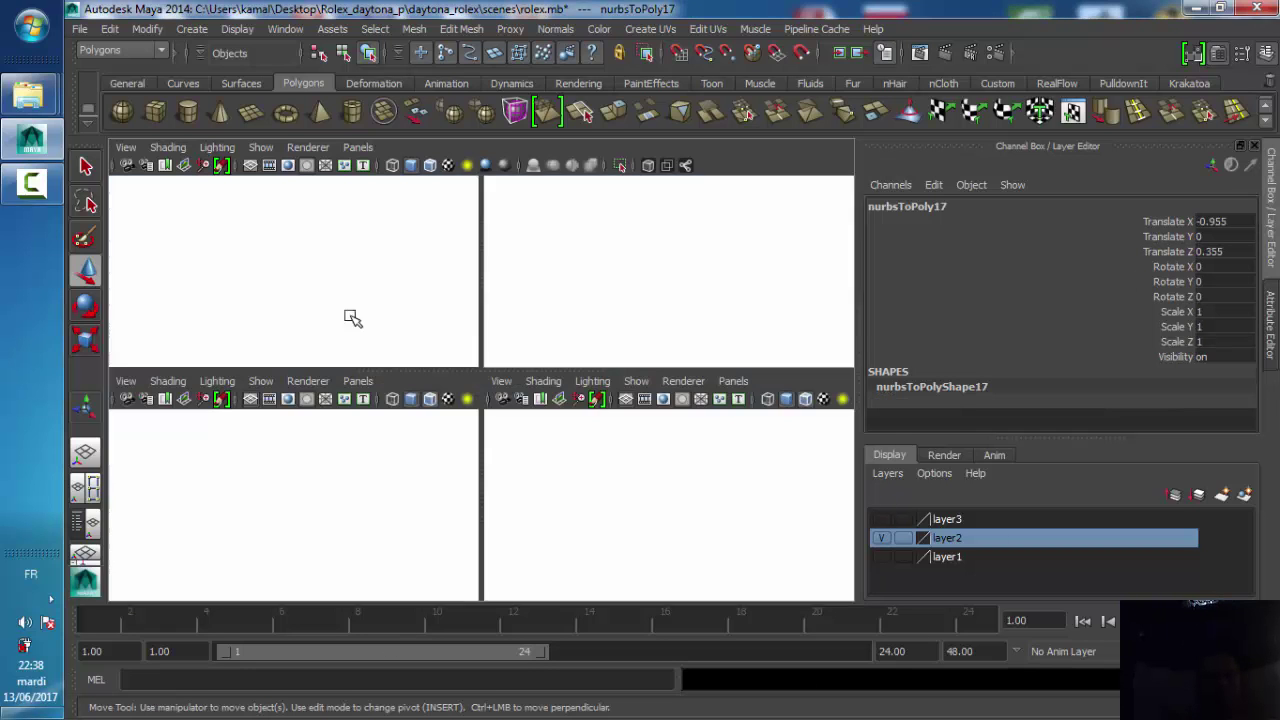
pyautogui.press('space')
pyautogui.keyDown('alt'); pyautogui.moveTo(494, 417); pyautogui.dragTo(549, 466, button='middle'); pyautogui.keyUp('alt')
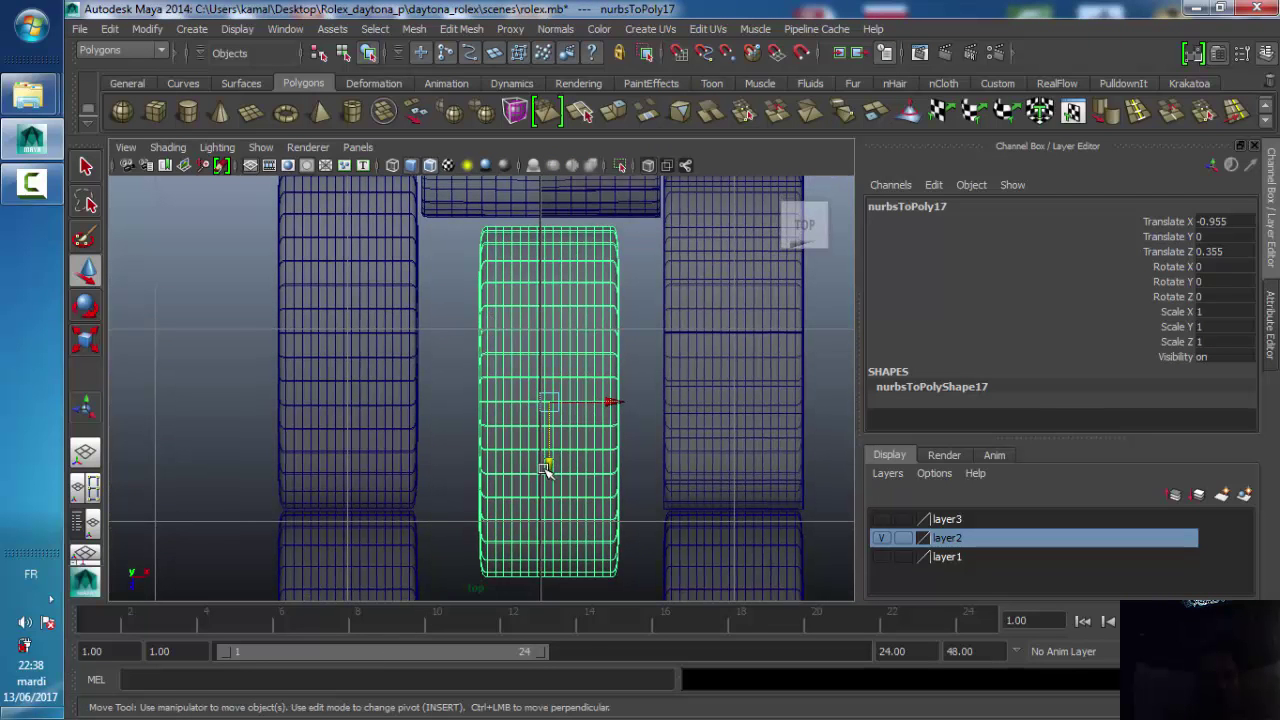
pyautogui.moveTo(543, 466); pyautogui.dragTo(551, 457)
pyautogui.moveTo(606, 394)
pyautogui.mouseDown()
pyautogui.moveTo(592, 395)
pyautogui.moveTo(654, 397)
pyautogui.moveTo(656, 428)
pyautogui.mouseUp()
# - Widen the centre link to Scale X 1.733 to fill the gap
pyautogui.click(88, 342)
pyautogui.moveTo(537, 483); pyautogui.dragTo(538, 489)
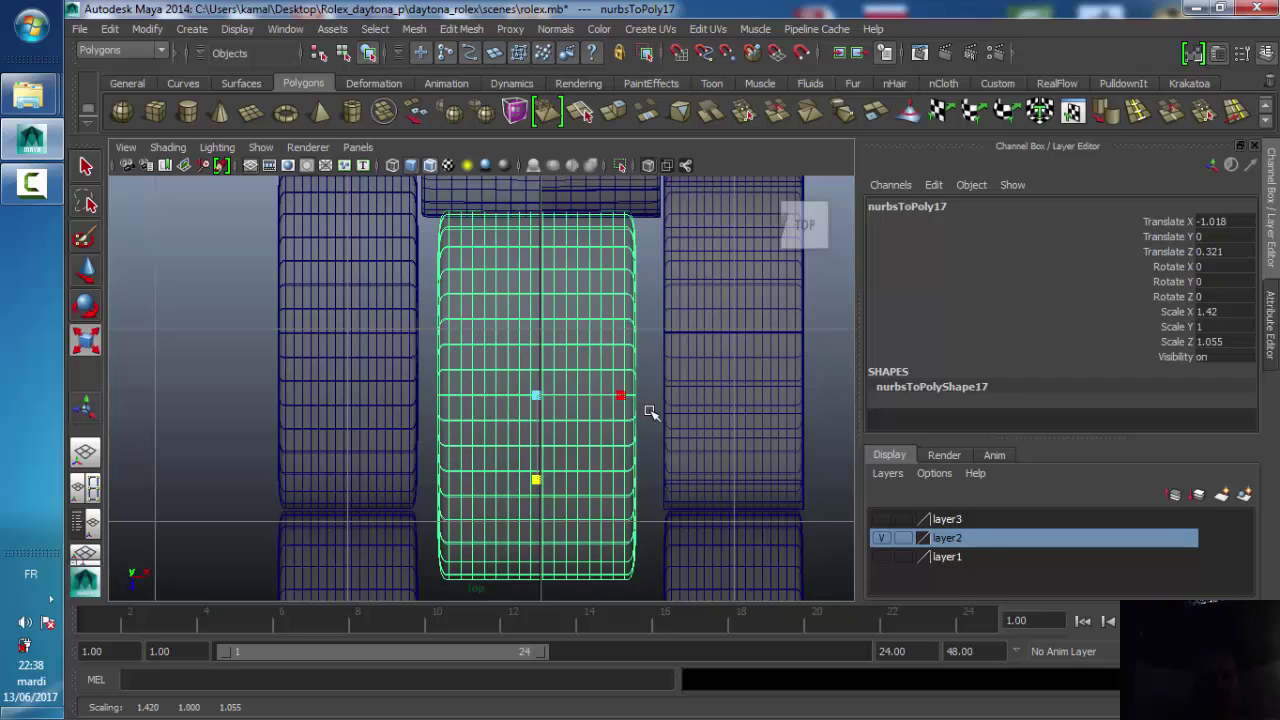
pyautogui.hotkey('ctrl', 'z')
pyautogui.moveTo(621, 397)
pyautogui.mouseDown()
pyautogui.moveTo(641, 397)
pyautogui.moveTo(609, 398)
pyautogui.mouseUp()
pyautogui.click(85, 272)
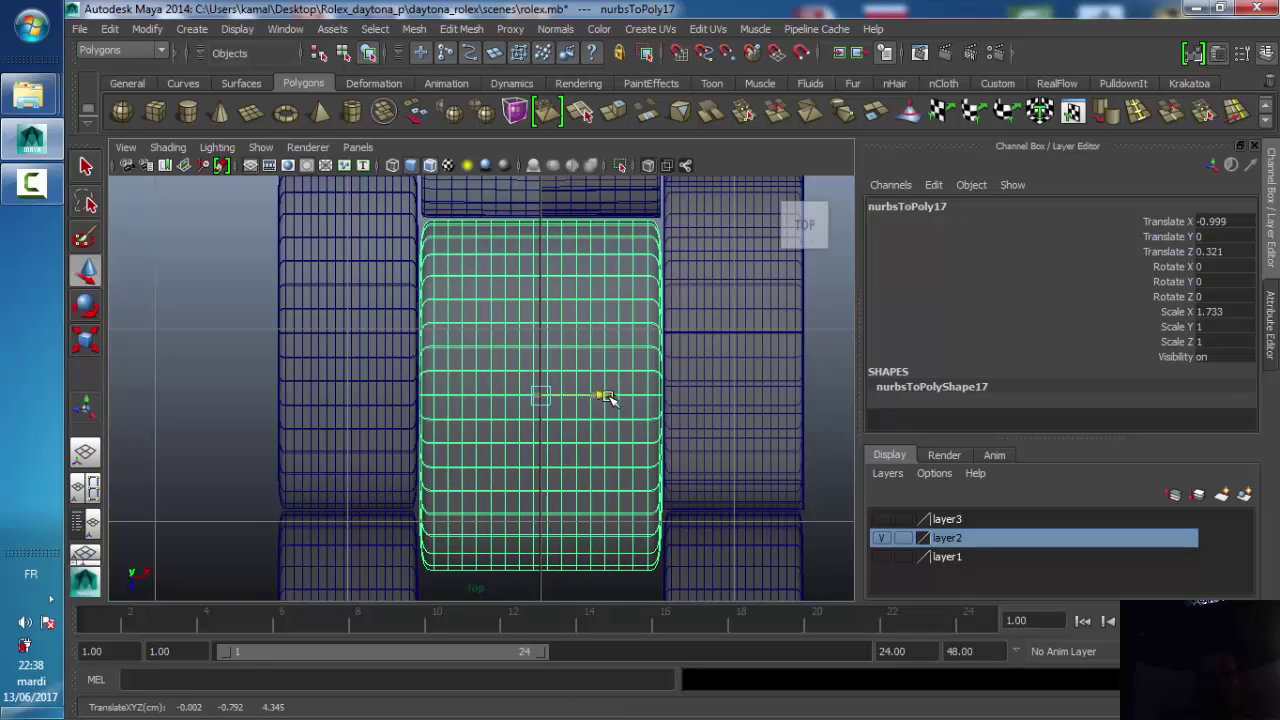
pyautogui.press('space')
pyautogui.press('space')
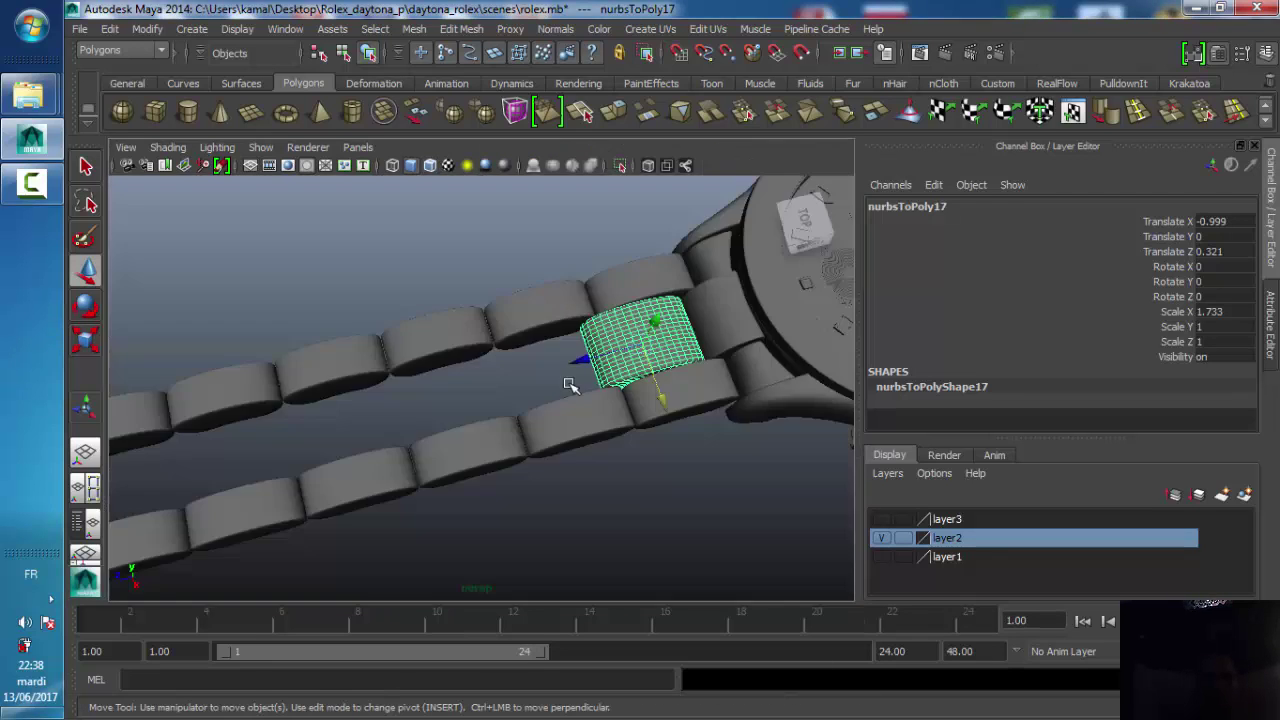
# - Select the centre link and freeze its transformations
pyautogui.keyDown('alt'); pyautogui.moveTo(603, 421); pyautogui.dragTo(600, 457); pyautogui.keyUp('alt')
pyautogui.click(640, 417)
pyautogui.scroll(-5, 629, 437)
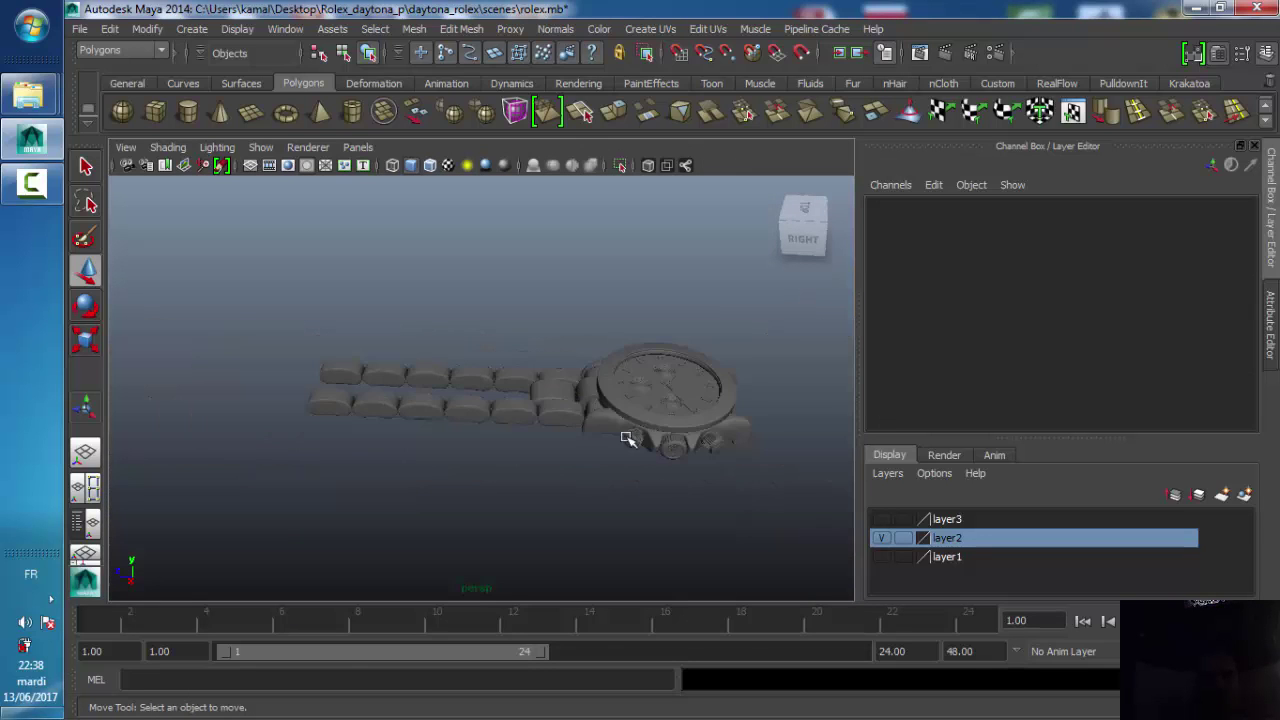
pyautogui.scroll(-3, 563, 449)
pyautogui.scroll(3, 563, 449)
pyautogui.scroll(2, 588, 448)
pyautogui.click(543, 400)
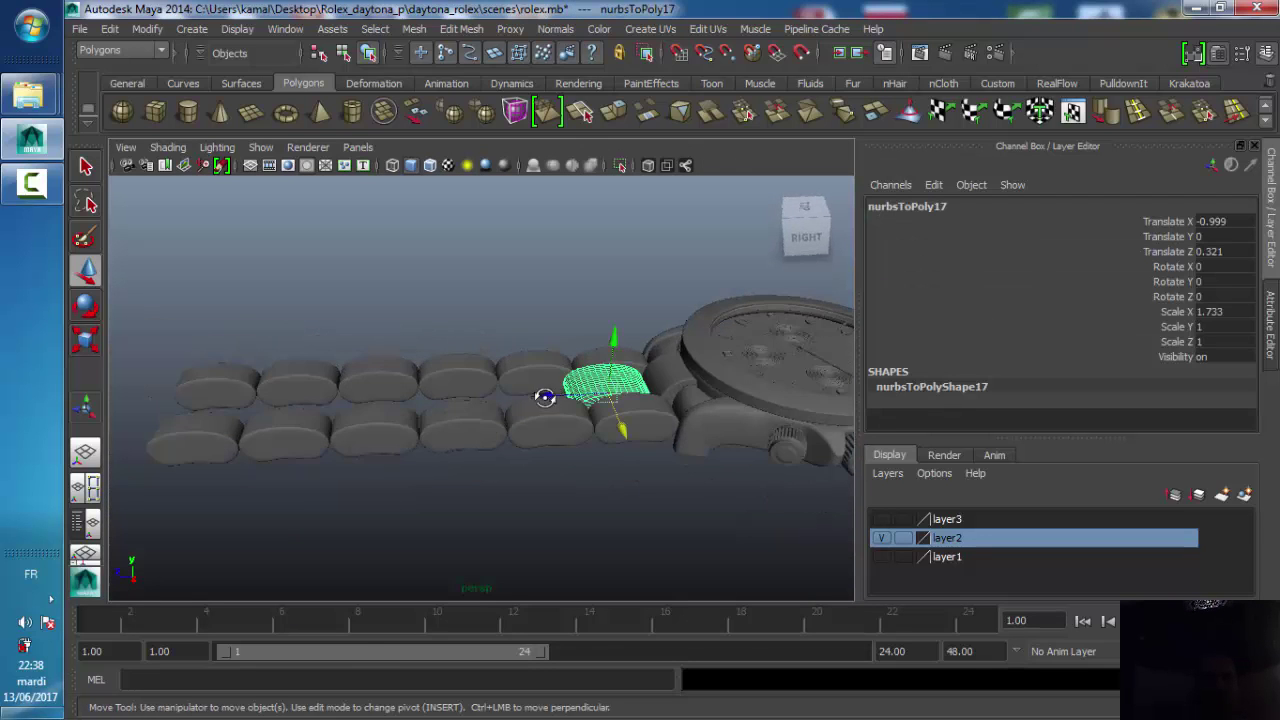
pyautogui.scroll(1, 545, 398)
pyautogui.click(146, 29)
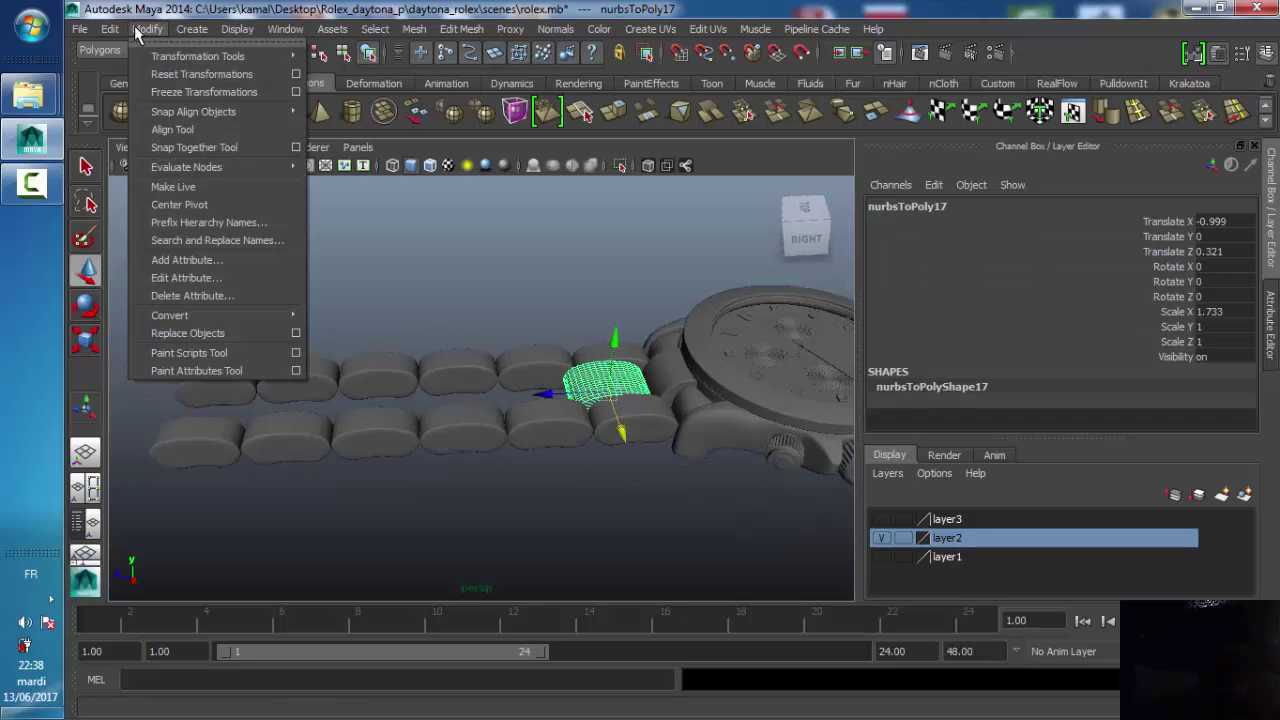
pyautogui.click(206, 92)
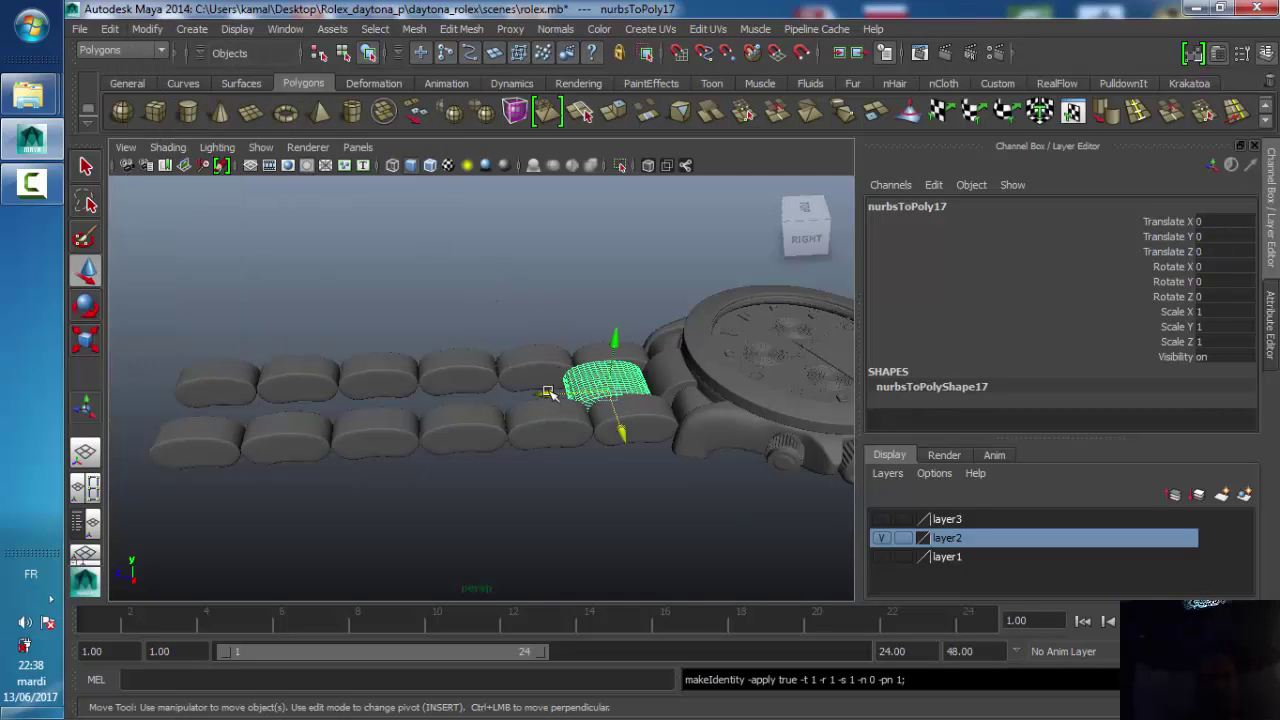
# - Duplicate the centre link and place the copy one link further down at Translate Z 1.827
pyautogui.hotkey('ctrl', 'd')
pyautogui.moveTo(548, 392); pyautogui.dragTo(451, 361)
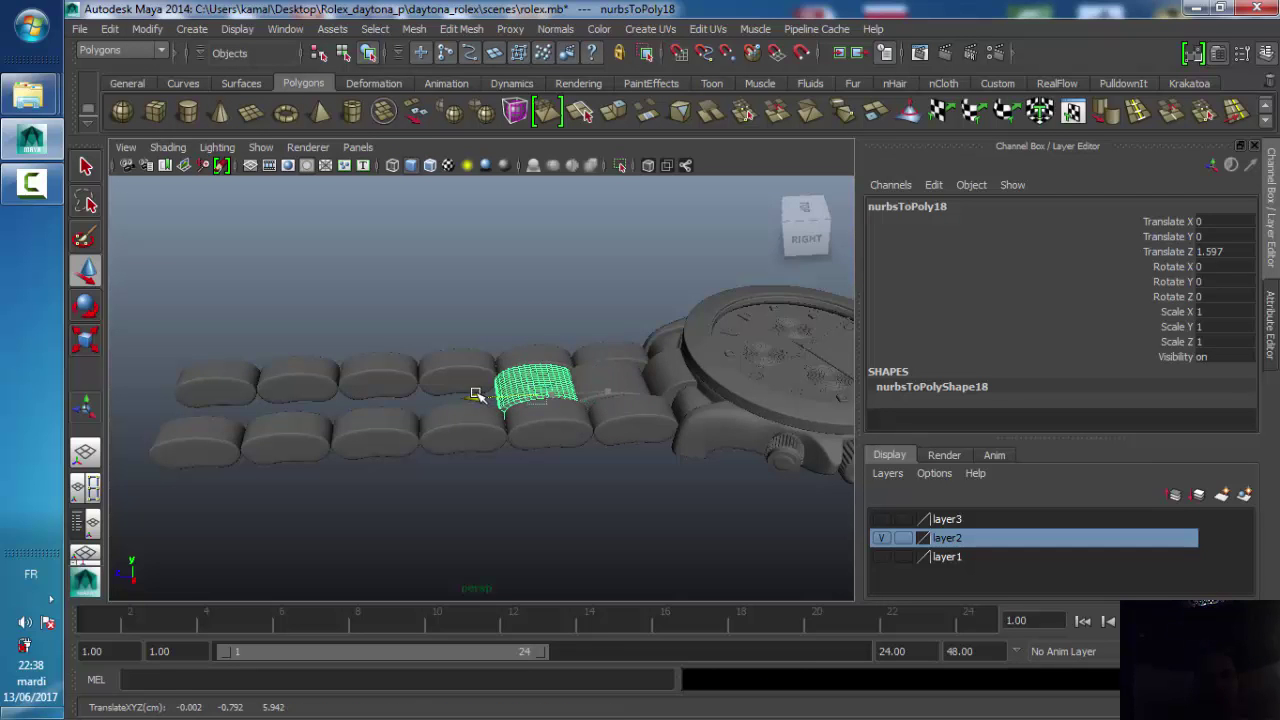
pyautogui.press('space')
pyautogui.press('space')
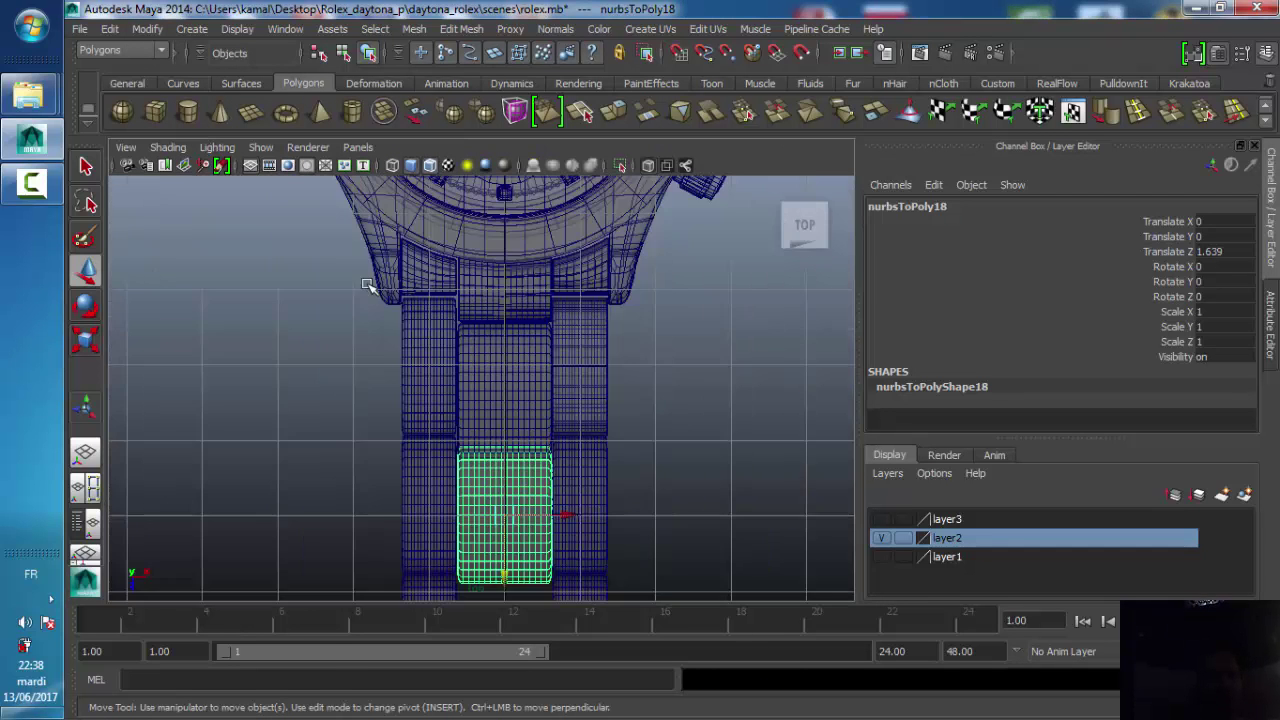
pyautogui.keyDown('alt'); pyautogui.moveTo(549, 432); pyautogui.dragTo(520, 430, button='middle'); pyautogui.keyUp('alt')
pyautogui.moveTo(465, 460); pyautogui.dragTo(467, 473)
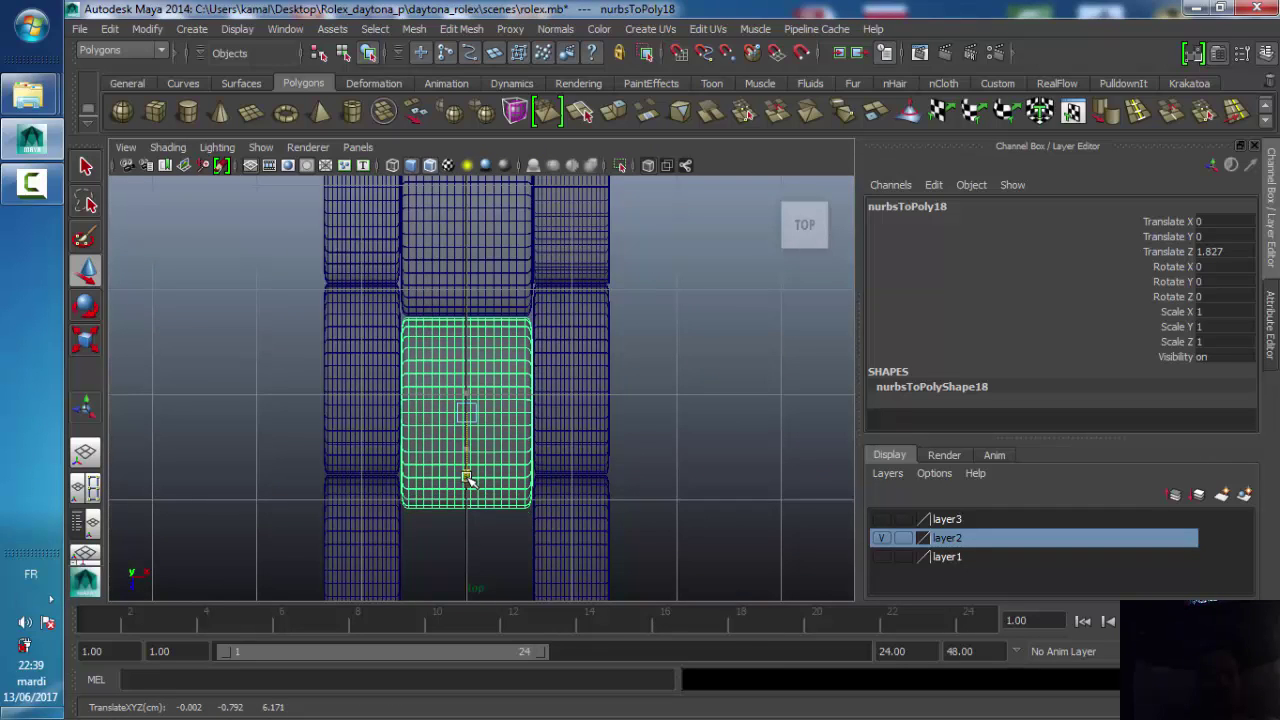
pyautogui.doubleClick(1233, 255)
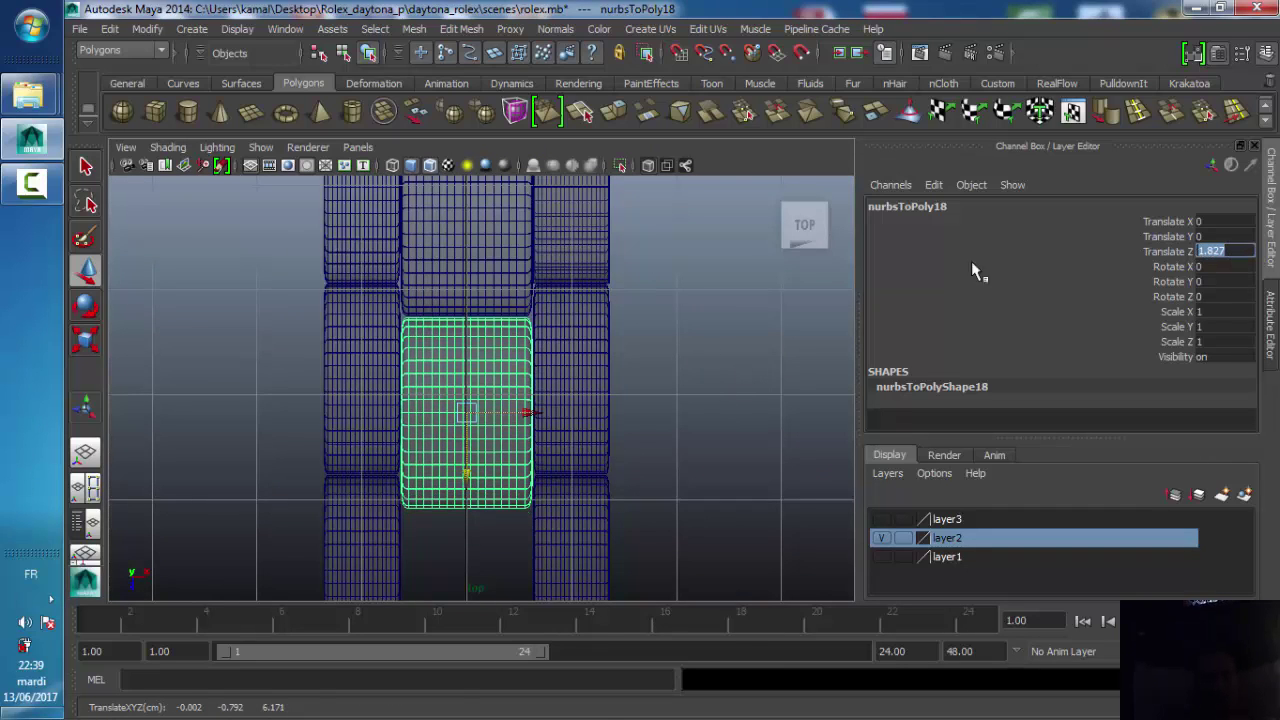
pyautogui.click(414, 363)
pyautogui.click(491, 363)
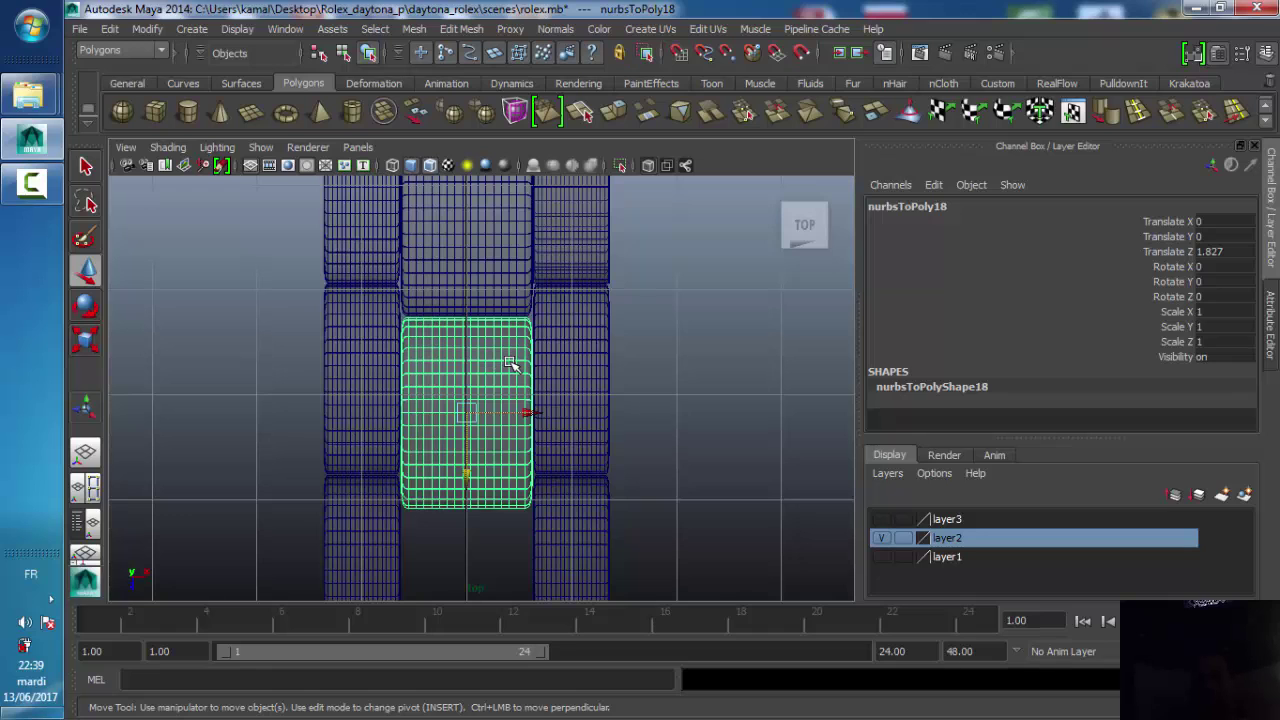
pyautogui.click(640, 412)
pyautogui.press('space')
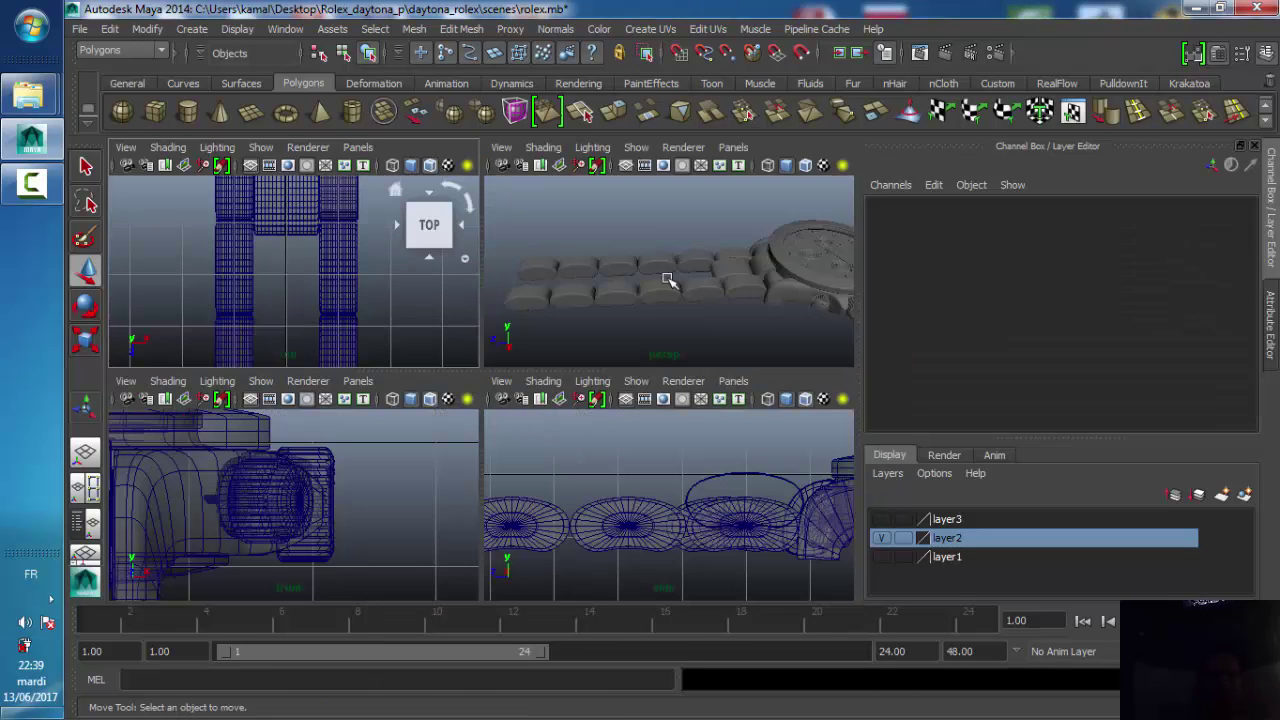
pyautogui.press('space')
# - Duplicate Special the centre link into 5 copies at Translate Z 1.827, then close the options
pyautogui.click(597, 378)
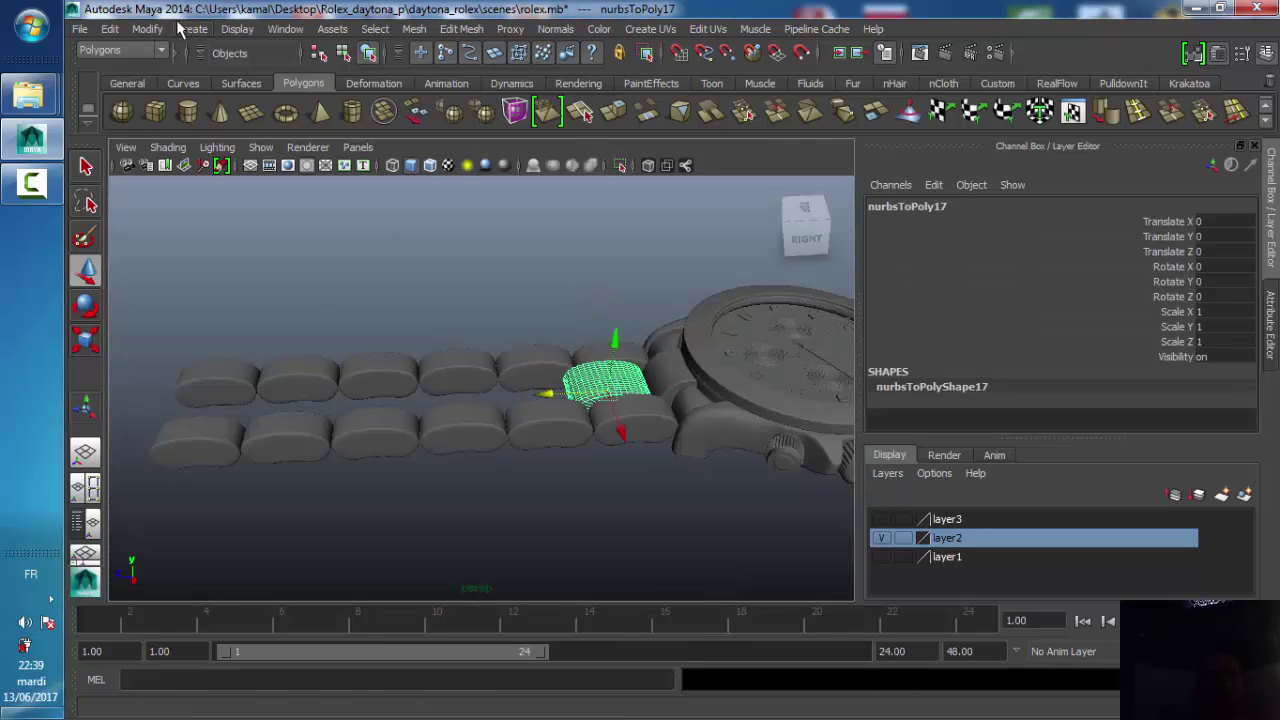
pyautogui.click(147, 28)
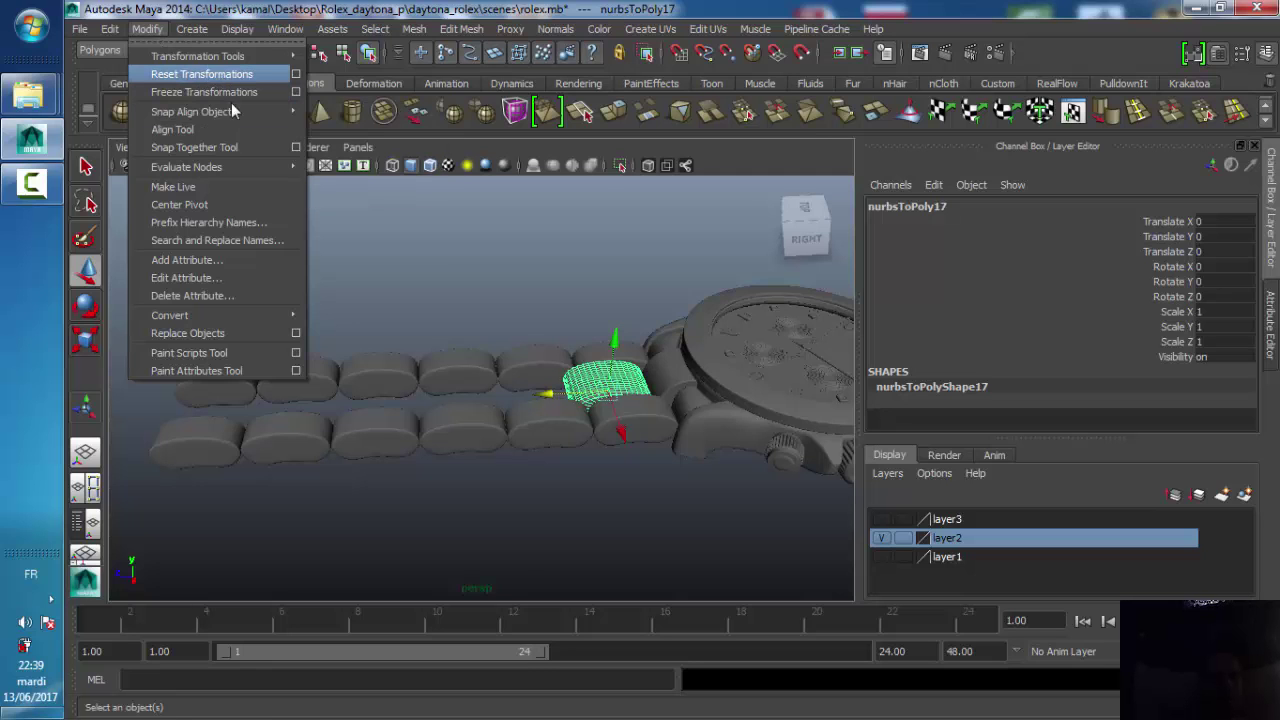
pyautogui.click(110, 28)
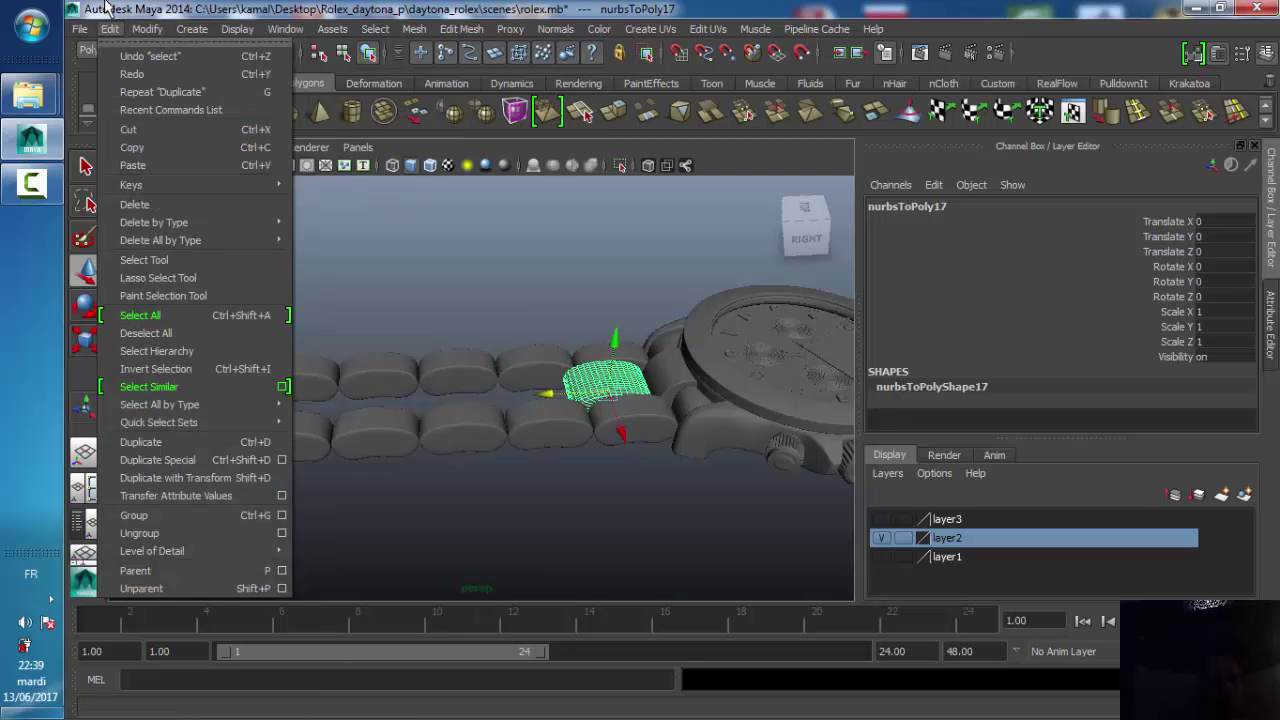
pyautogui.click(281, 460)
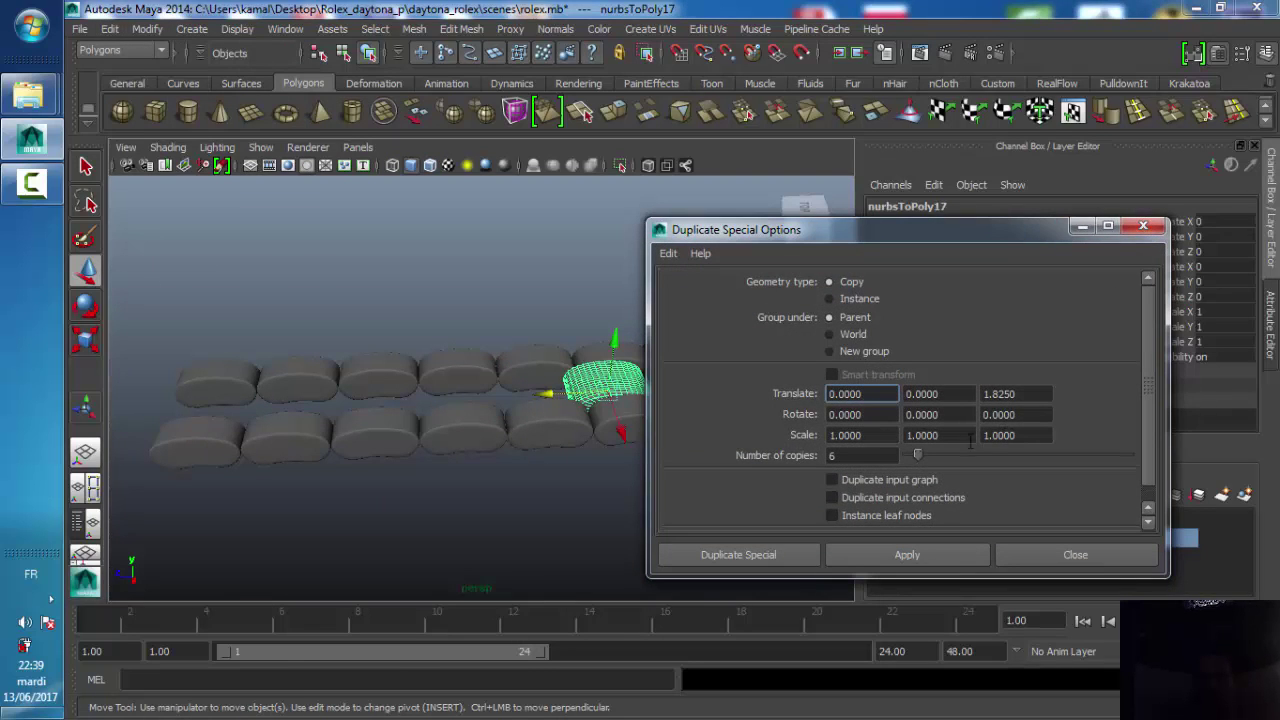
pyautogui.doubleClick(1023, 394)
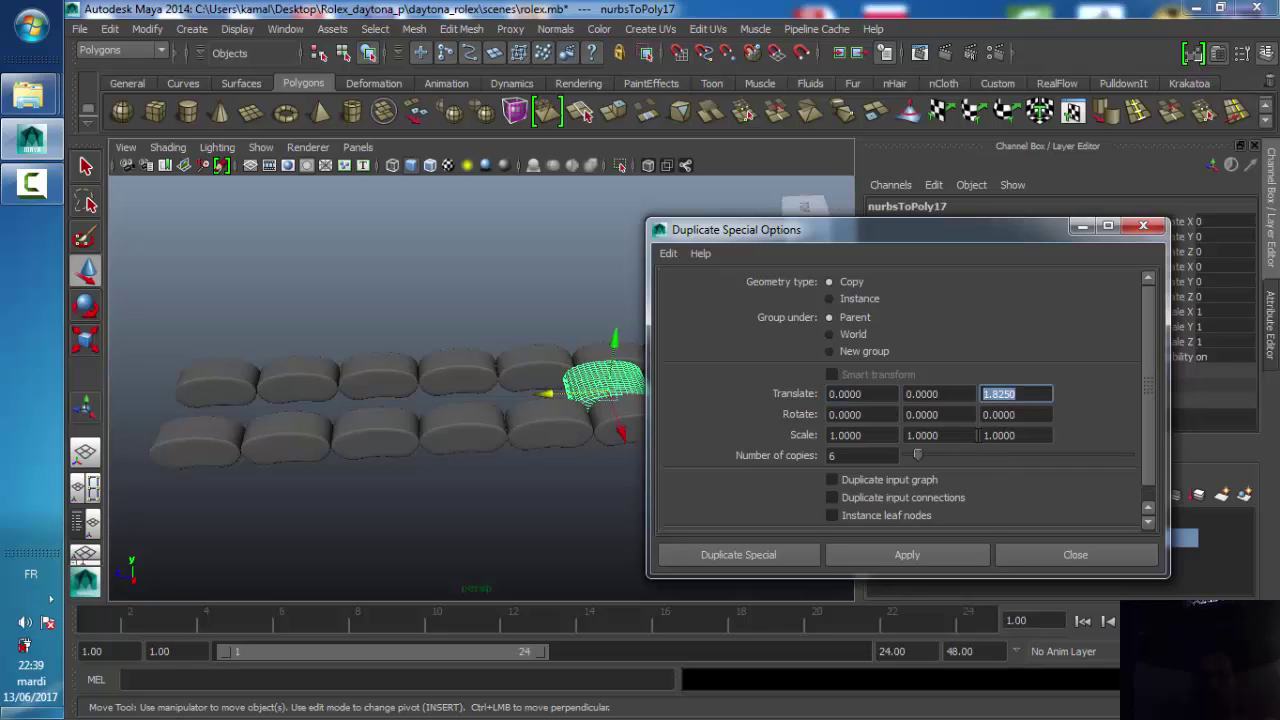
pyautogui.write('1.827')
pyautogui.doubleClick(860, 455)
pyautogui.write('5')
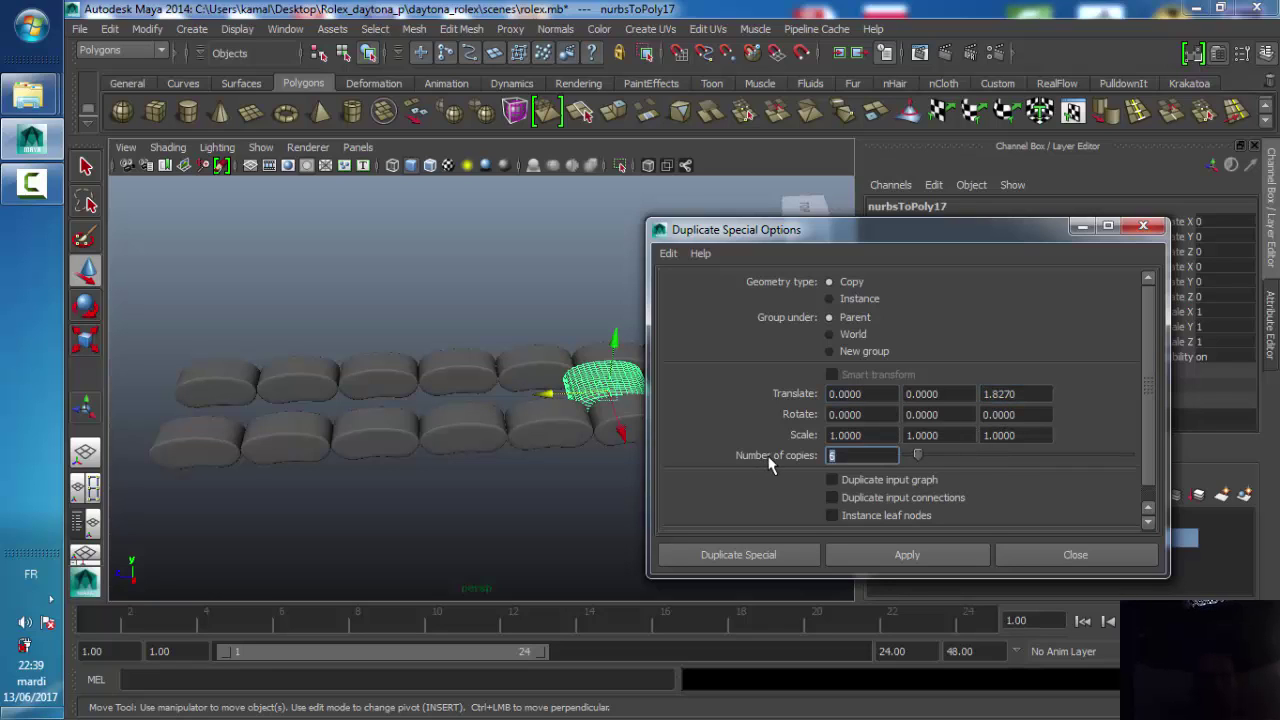
pyautogui.click(893, 556)
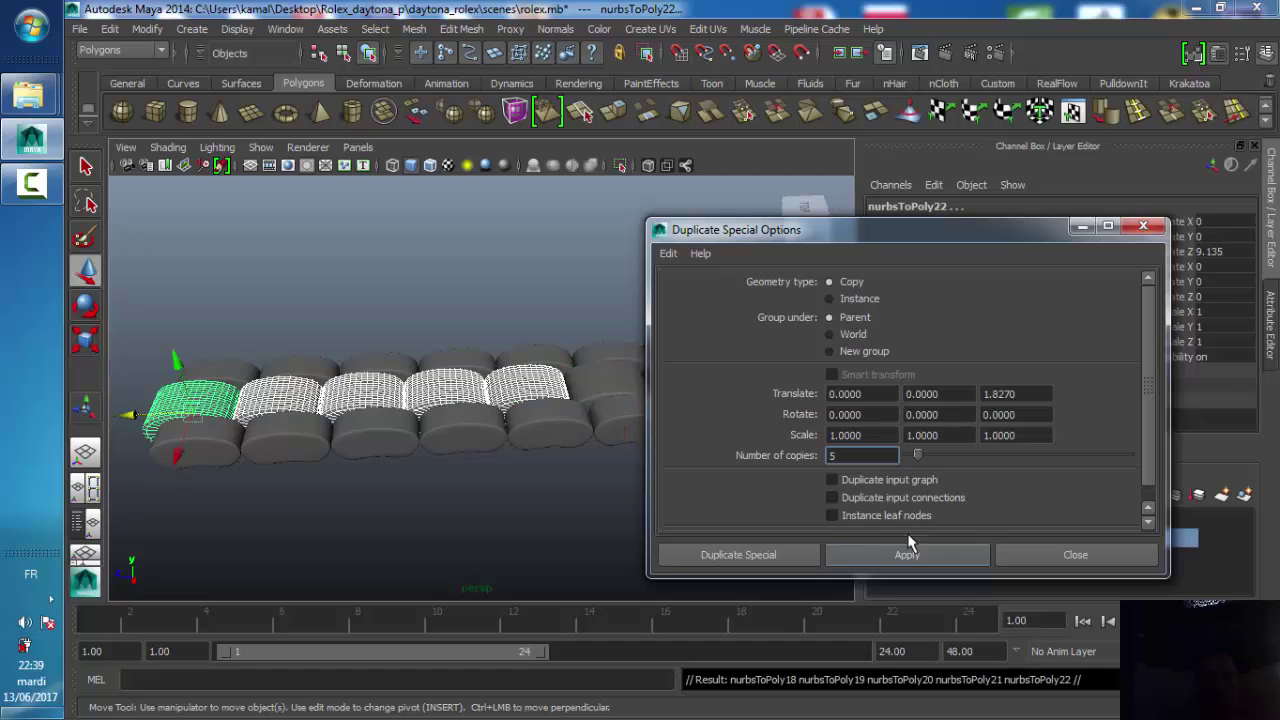
pyautogui.click(1143, 225)
# - Delete the extra leftmost bracelet link
pyautogui.click(471, 445)
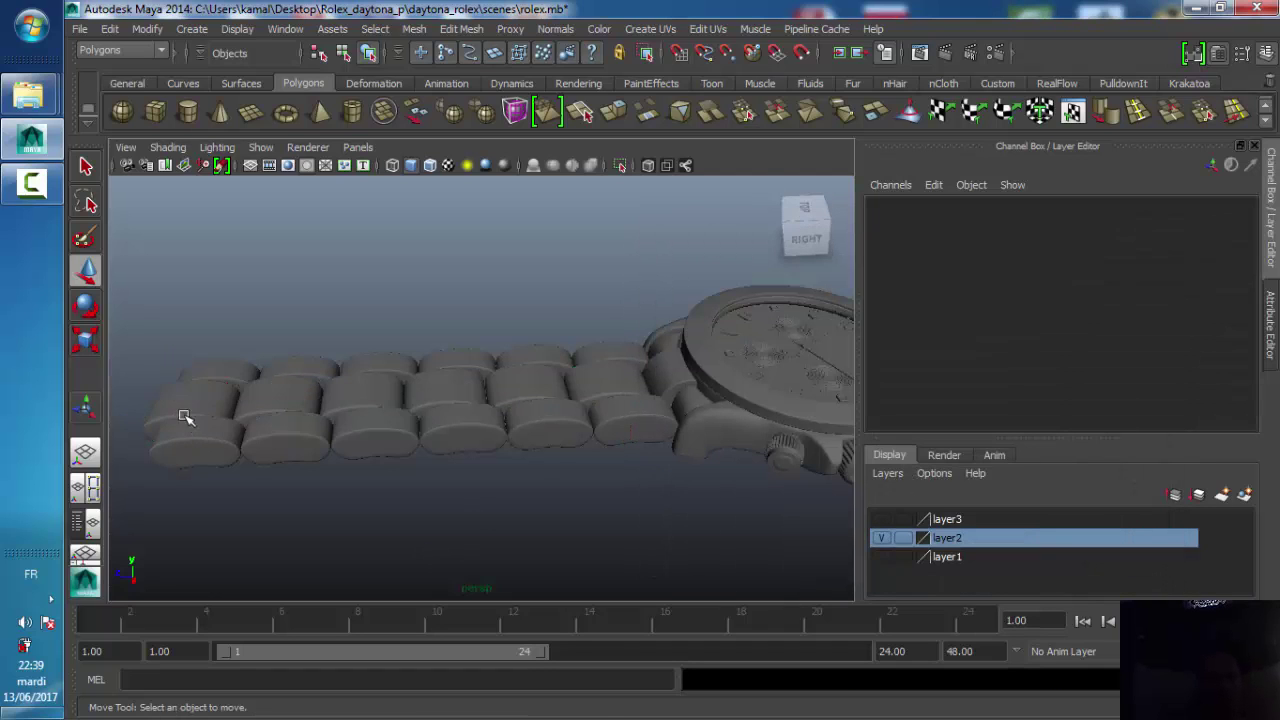
pyautogui.click(186, 404)
pyautogui.press('Delete')
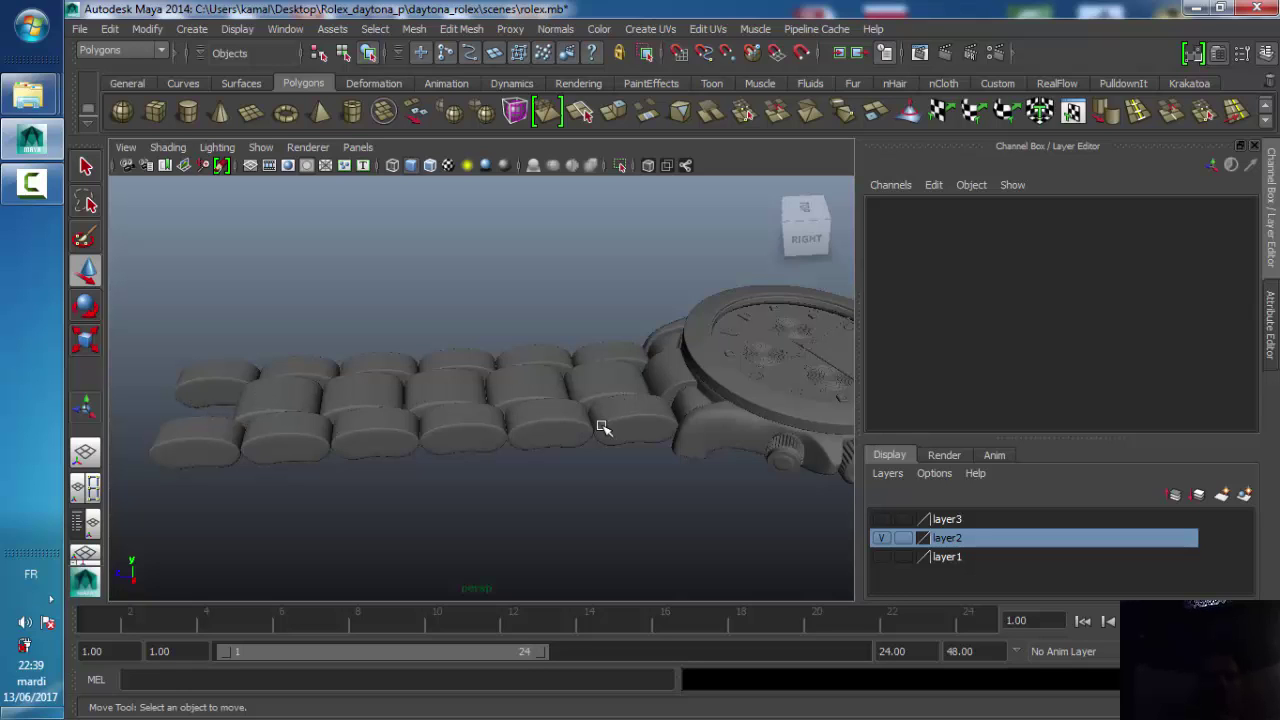
pyautogui.scroll(-4, 431, 481)
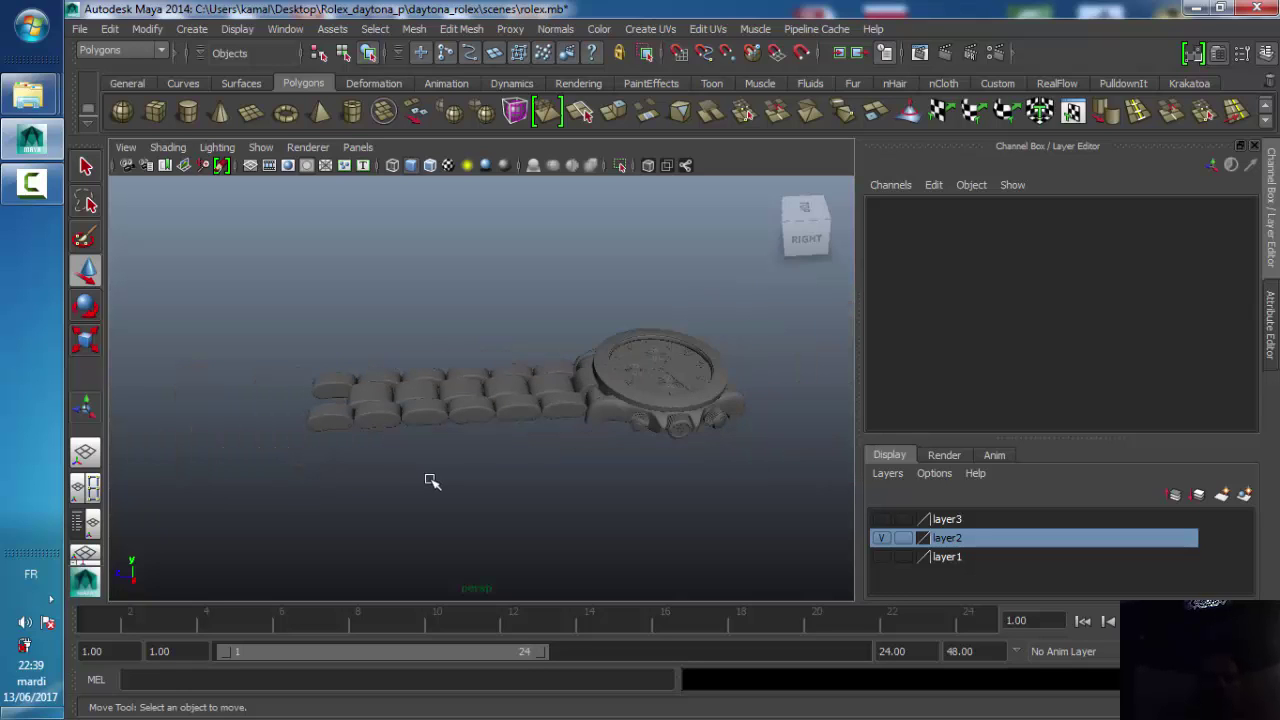
pyautogui.scroll(3, 500, 440)
# - Group all the bracelet links into group1 and centre its pivot
pyautogui.moveTo(500, 440)
pyautogui.keyDown('alt'); pyautogui.mouseDown()
pyautogui.moveTo(500, 486)
pyautogui.moveTo(552, 420)
pyautogui.mouseUp(); pyautogui.keyUp('alt')
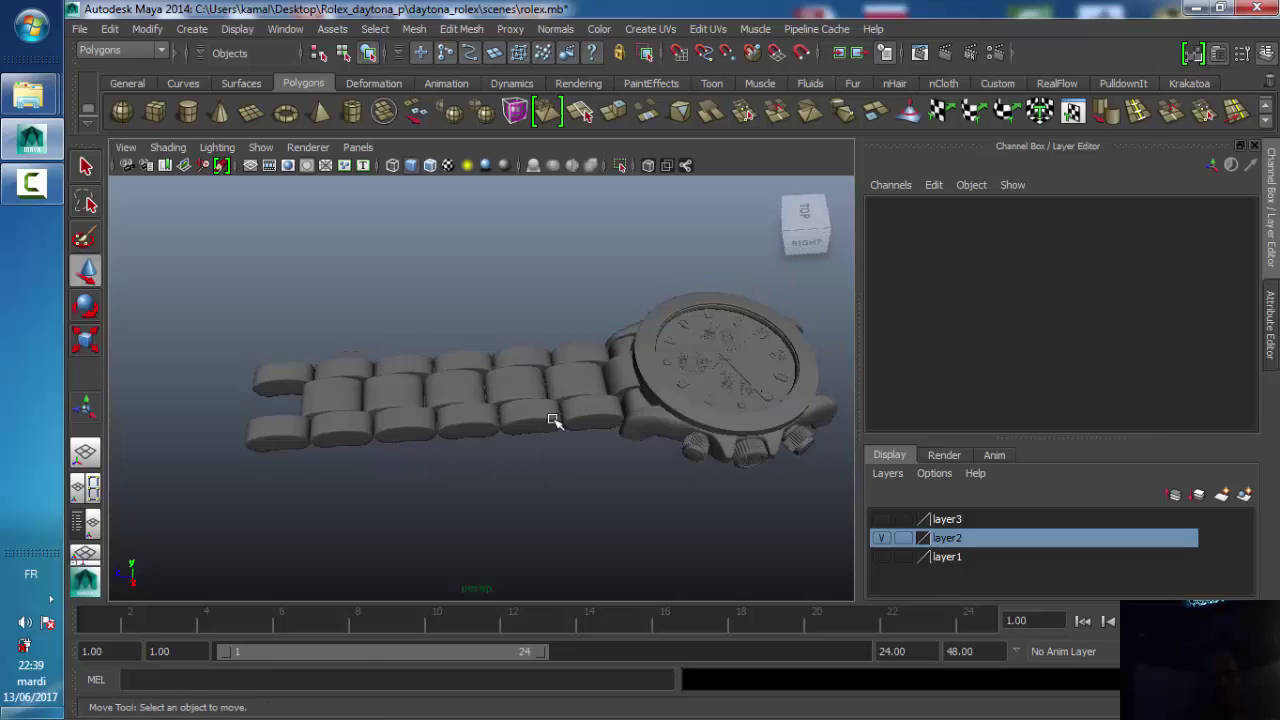
pyautogui.click(334, 440)
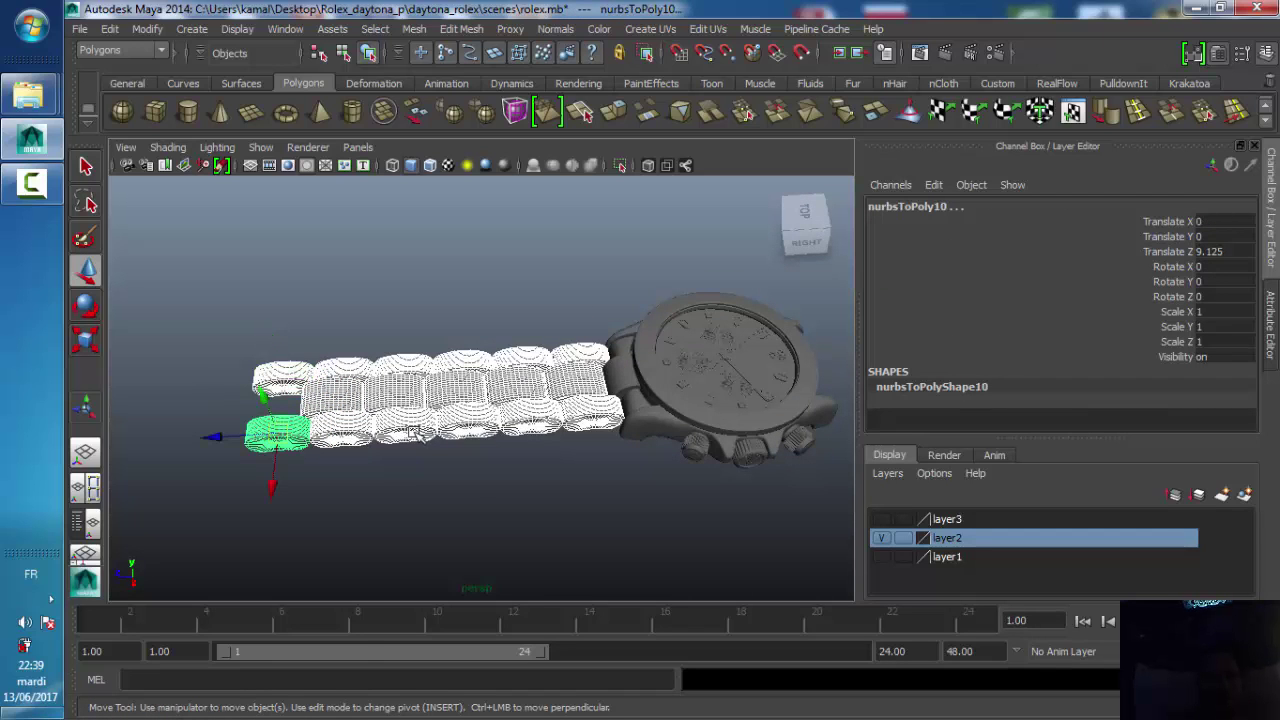
pyautogui.hotkey('ctrl', 'g')
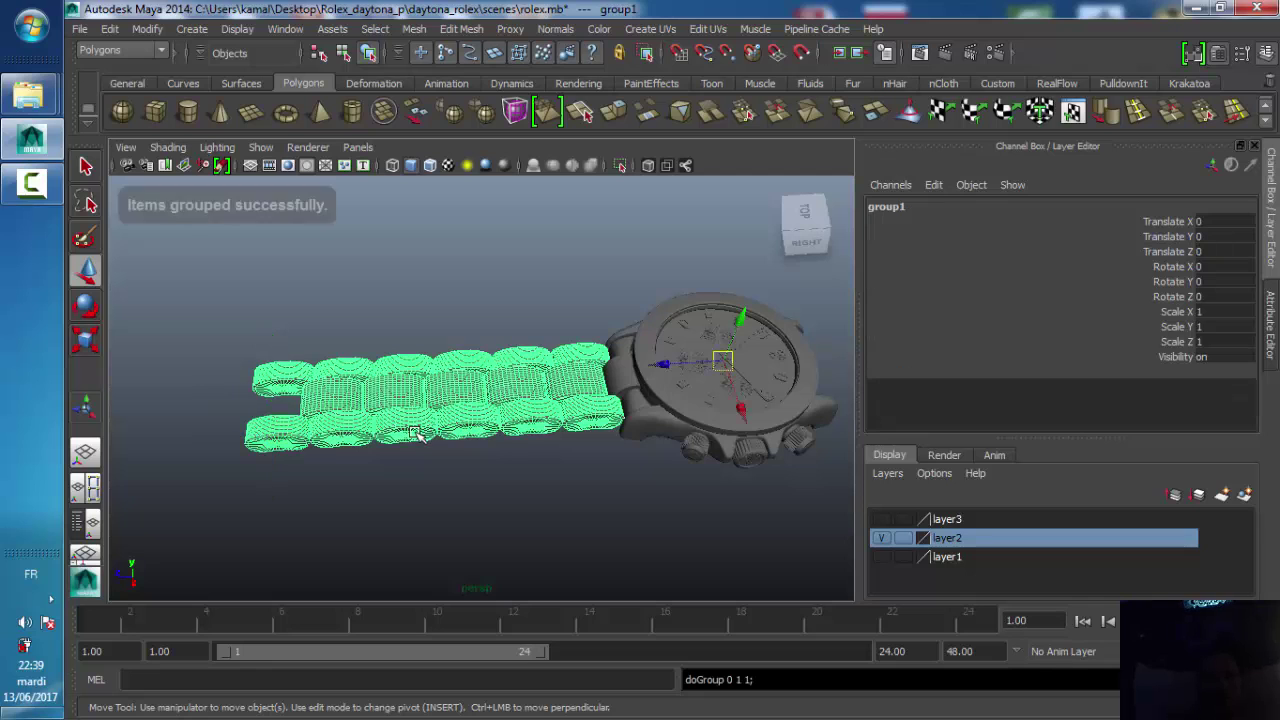
pyautogui.keyDown('alt'); pyautogui.moveTo(509, 449); pyautogui.dragTo(503, 436); pyautogui.keyUp('alt')
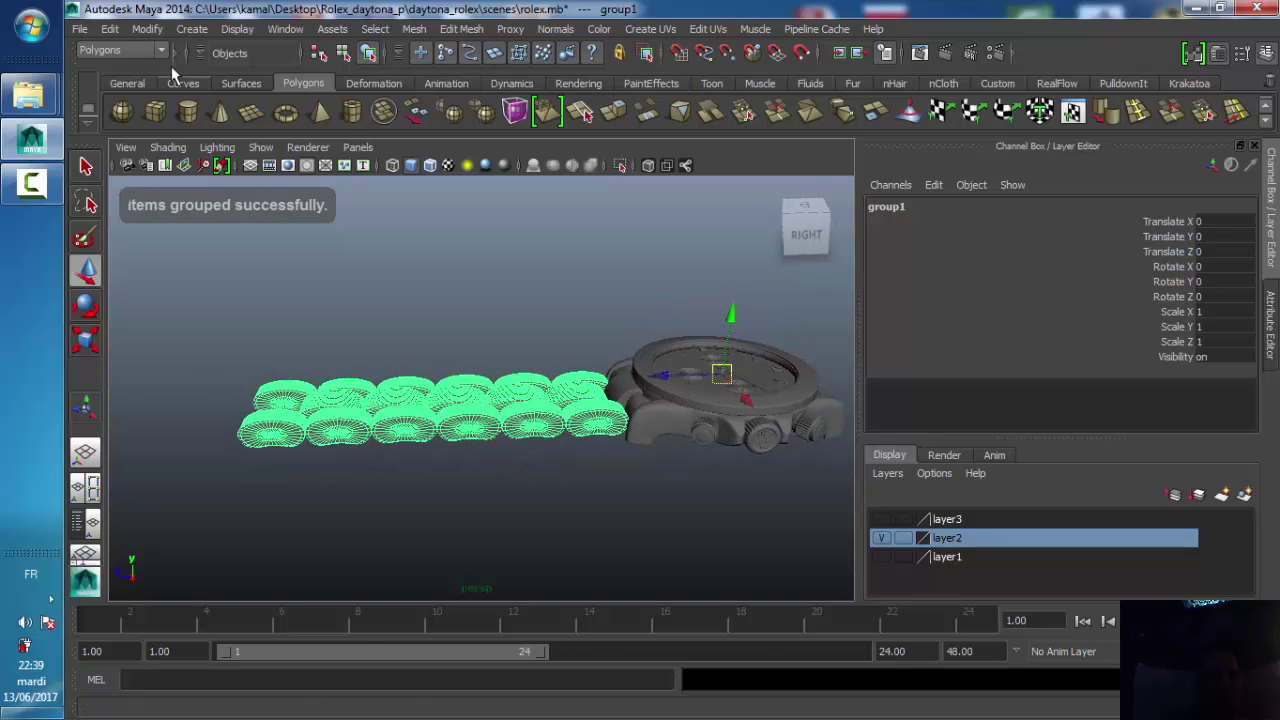
pyautogui.click(144, 30)
pyautogui.click(174, 204)
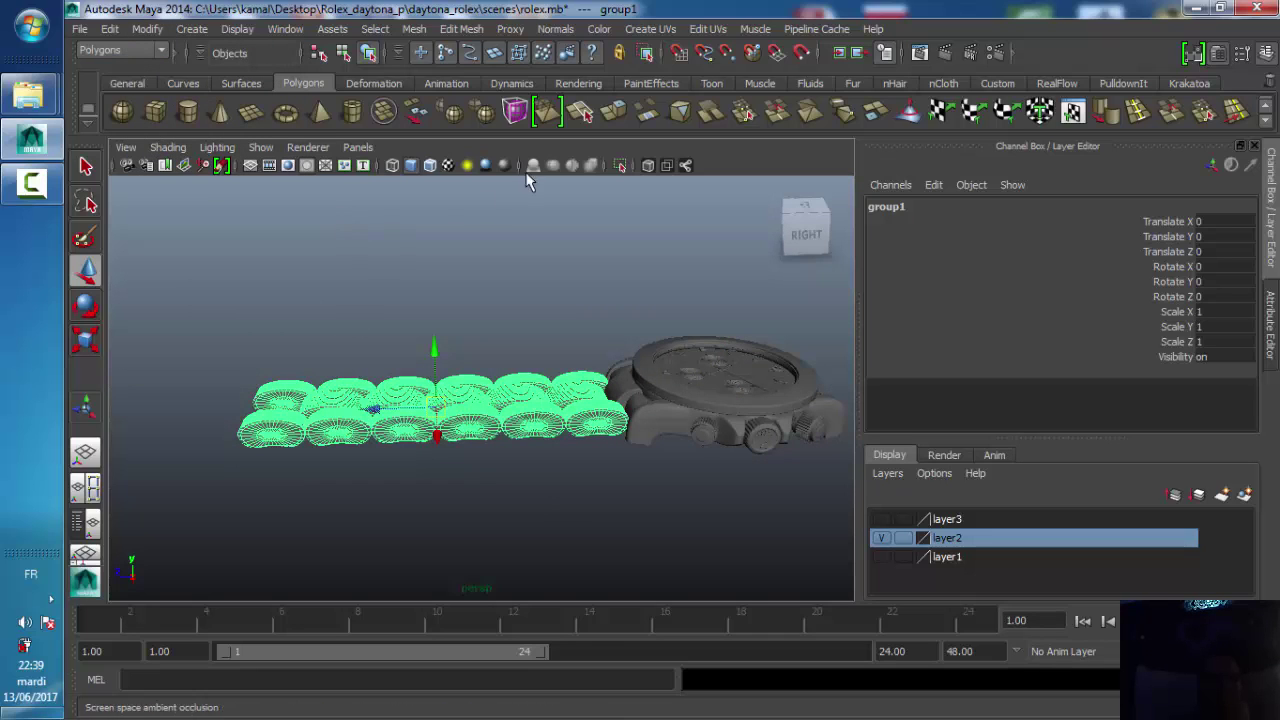
# - Switch to the Animation menu set and add a Nonlinear Bend deformer to the bracelet
pyautogui.click(120, 51)
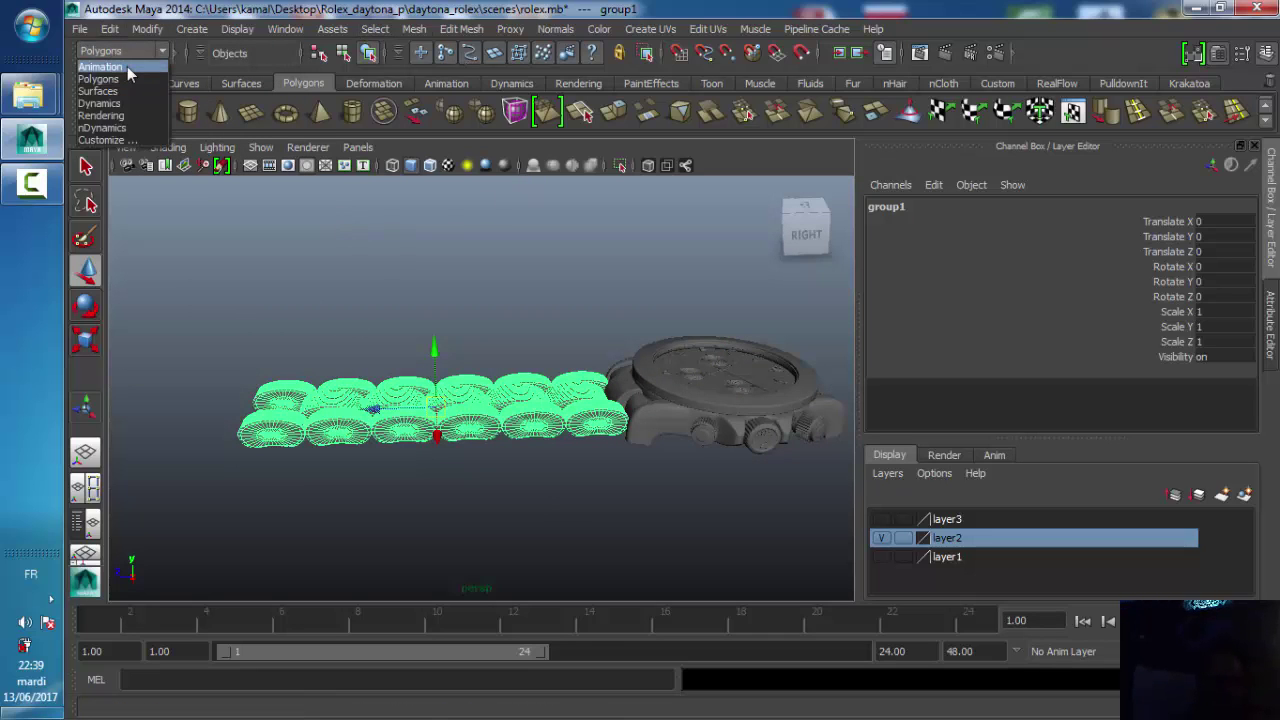
pyautogui.click(127, 66)
pyautogui.click(541, 29)
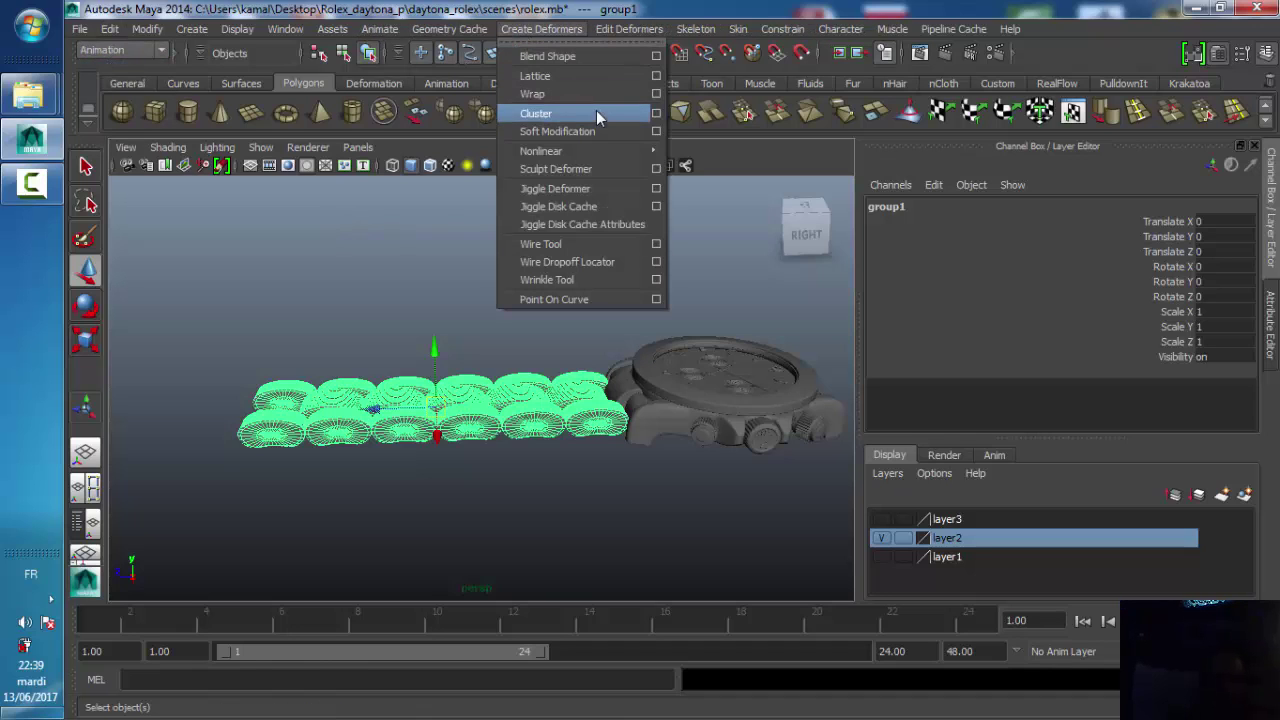
pyautogui.moveTo(541, 150)
pyautogui.click(712, 160)
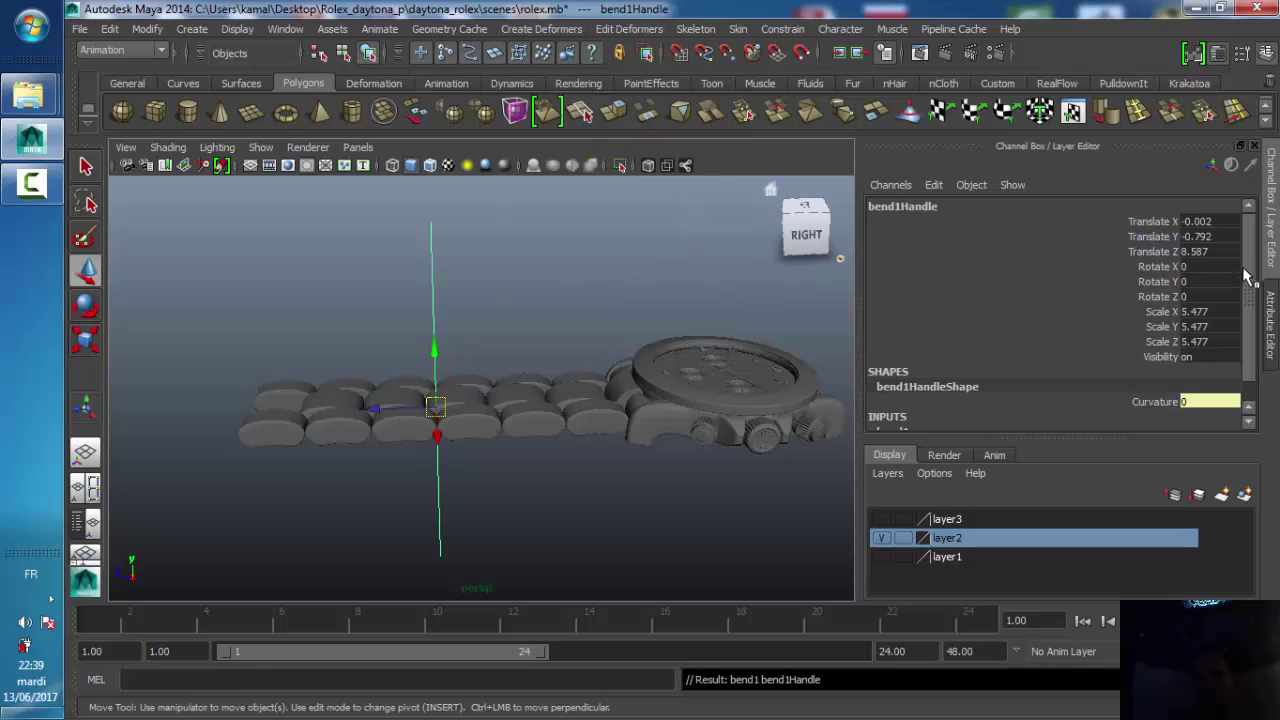
# - Set the bend1 Curvature to 73.339 in the Channel Box
pyautogui.moveTo(1247, 276); pyautogui.dragTo(1260, 337)
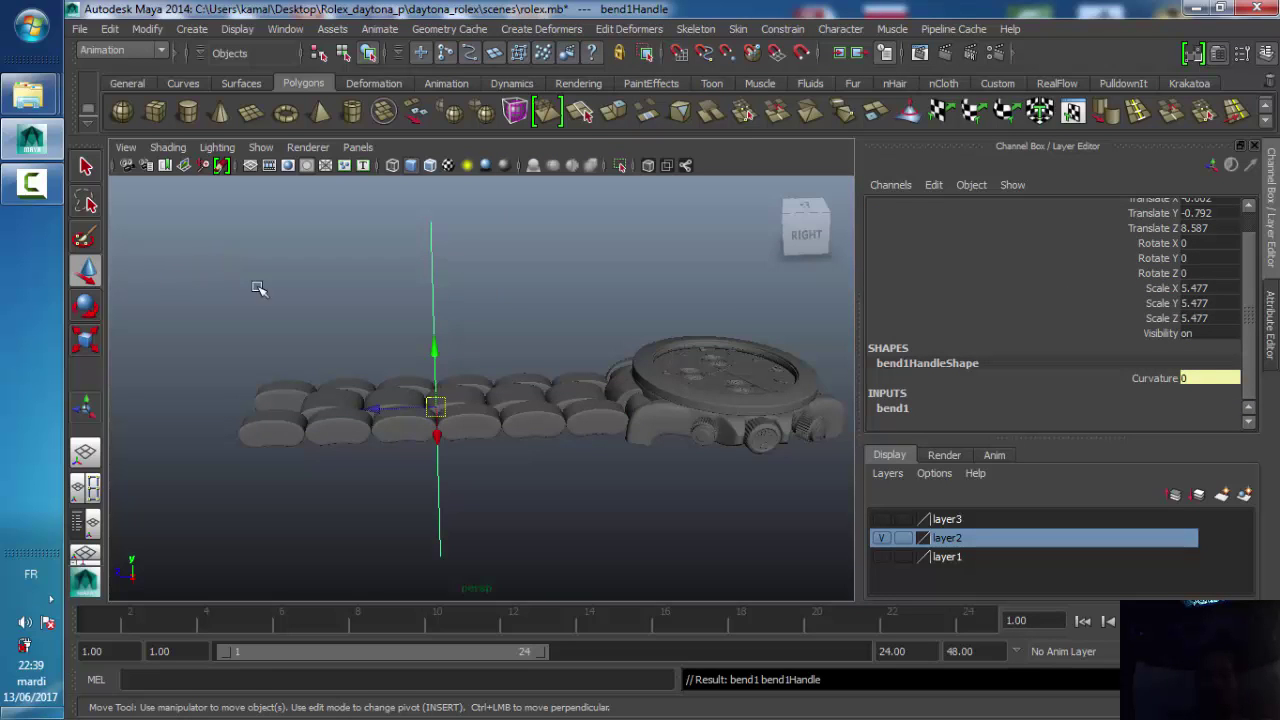
pyautogui.click(900, 408)
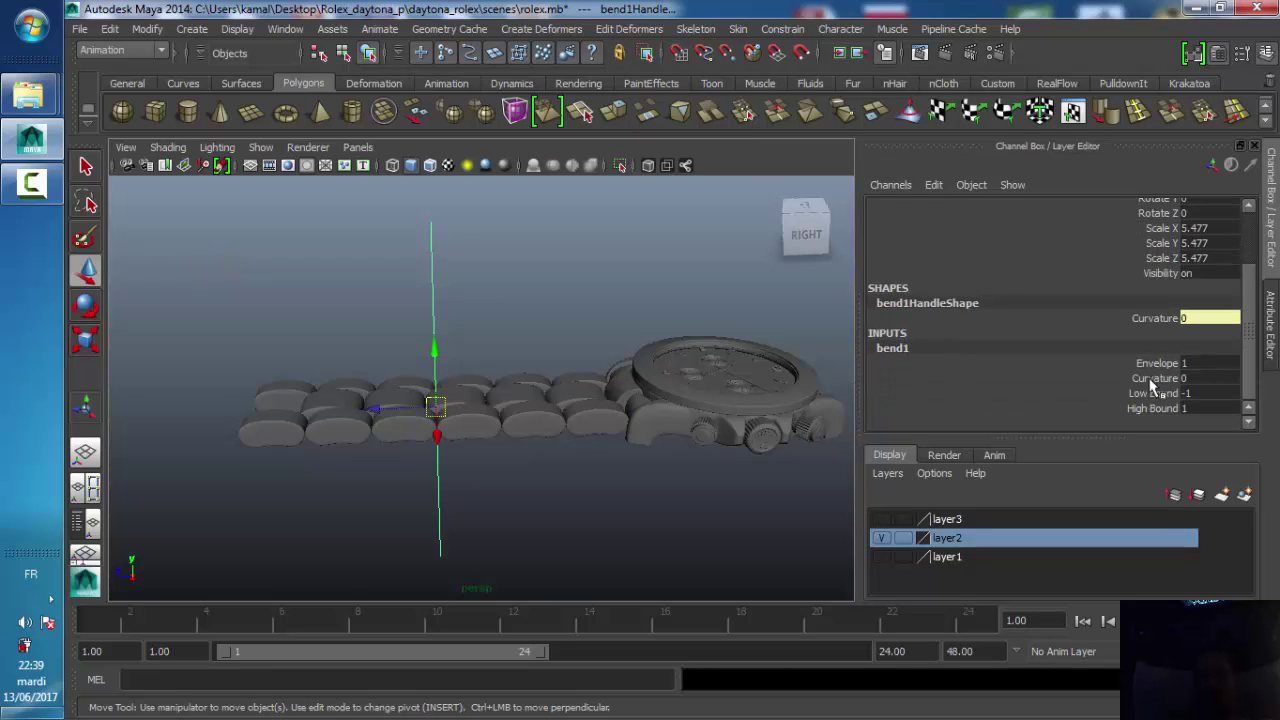
pyautogui.click(1142, 380)
pyautogui.moveTo(551, 335)
pyautogui.mouseDown(button='middle')
pyautogui.moveTo(632, 337)
pyautogui.moveTo(571, 339)
pyautogui.mouseUp(button='middle')
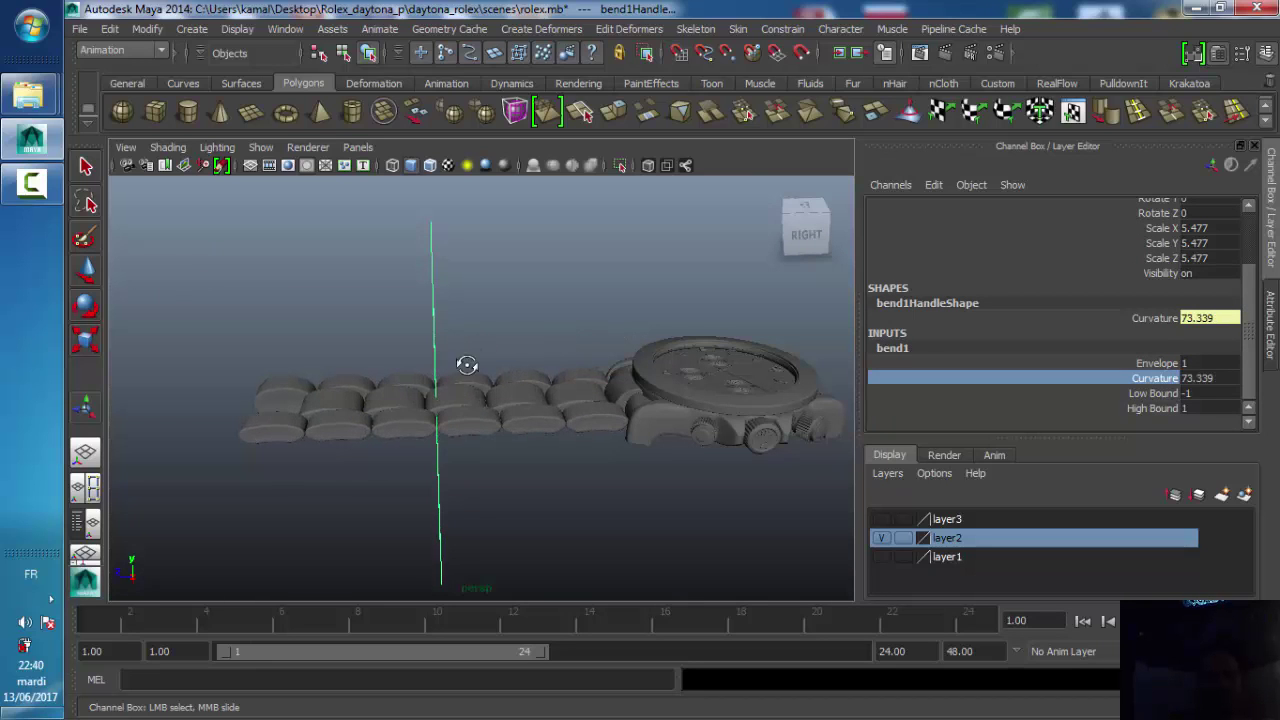
pyautogui.keyDown('alt'); pyautogui.moveTo(467, 365); pyautogui.dragTo(558, 376); pyautogui.keyUp('alt')
# - Rotate the bend1 handle to Rotate Z -90 and Rotate X -90
pyautogui.scroll(2, 1250, 282)
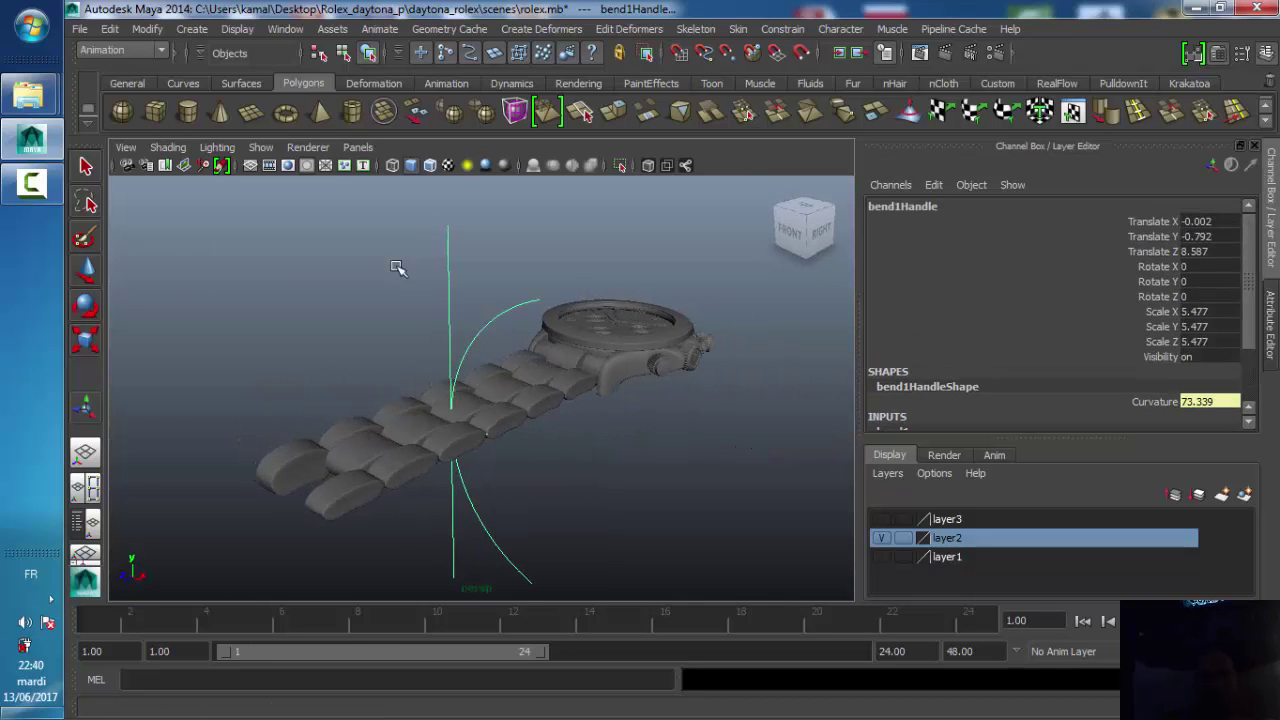
pyautogui.press('e')
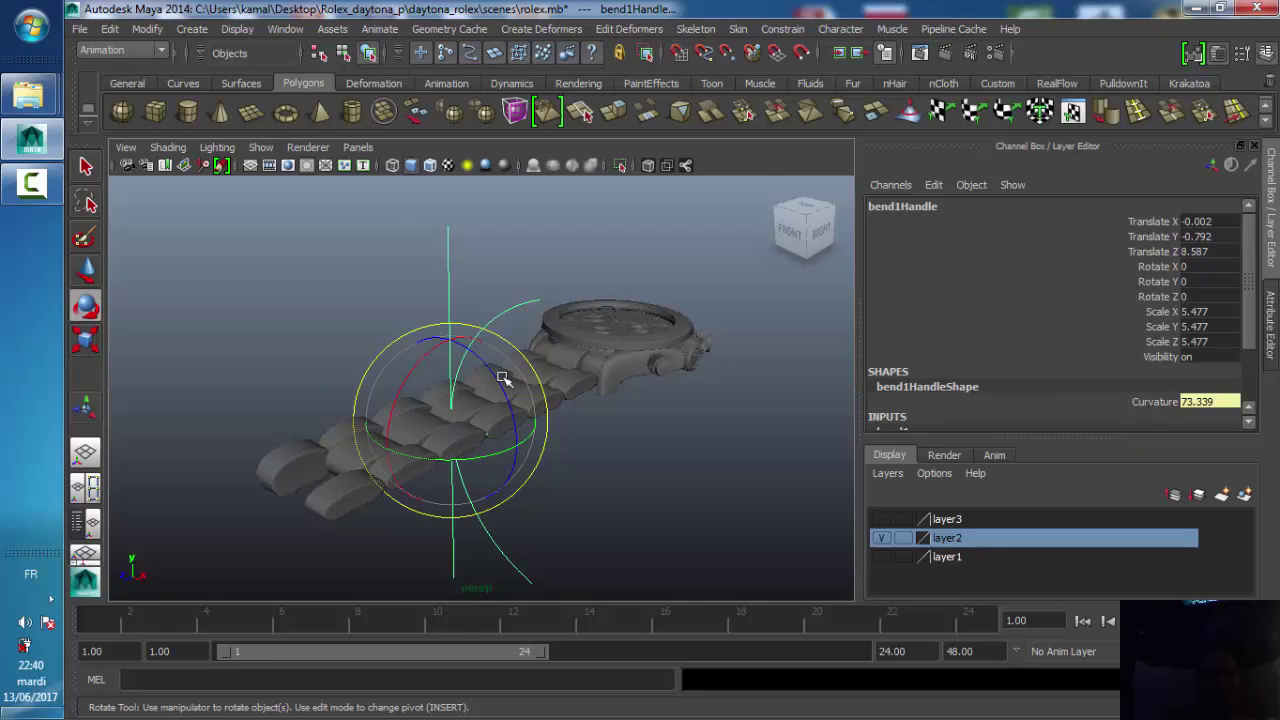
pyautogui.moveTo(494, 374); pyautogui.dragTo(521, 460)
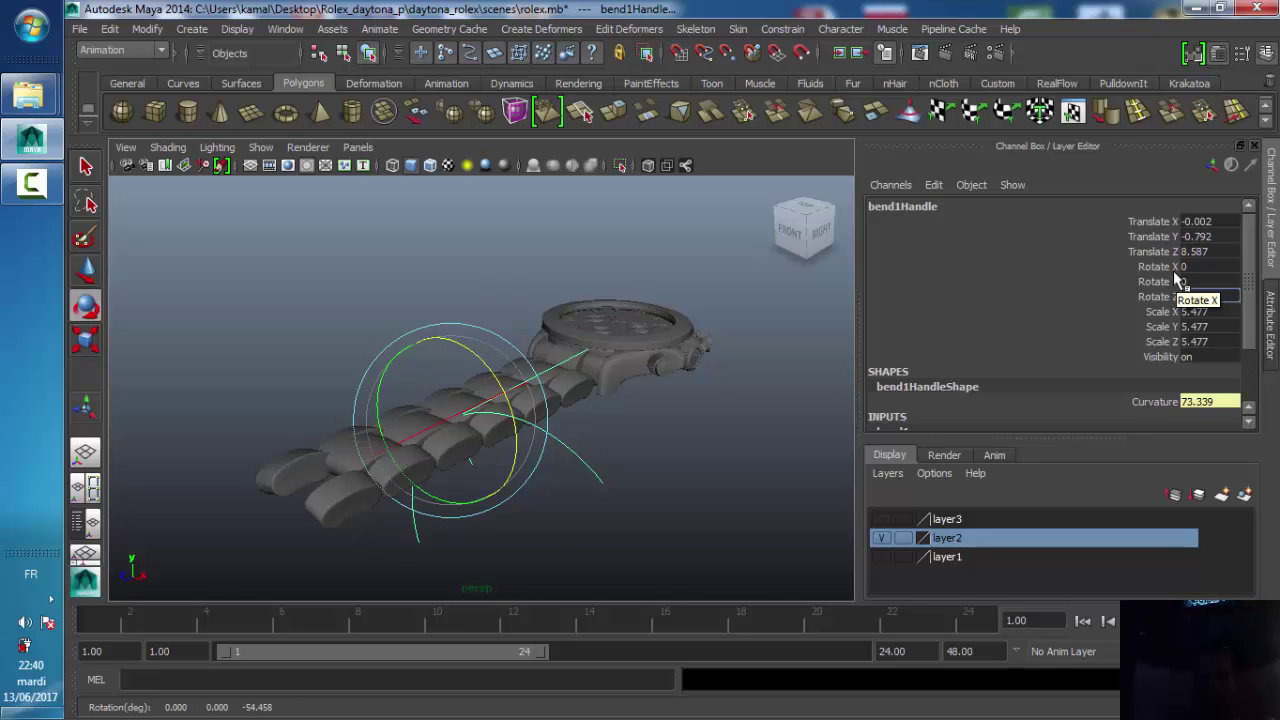
pyautogui.write('-90')
pyautogui.press('Return')
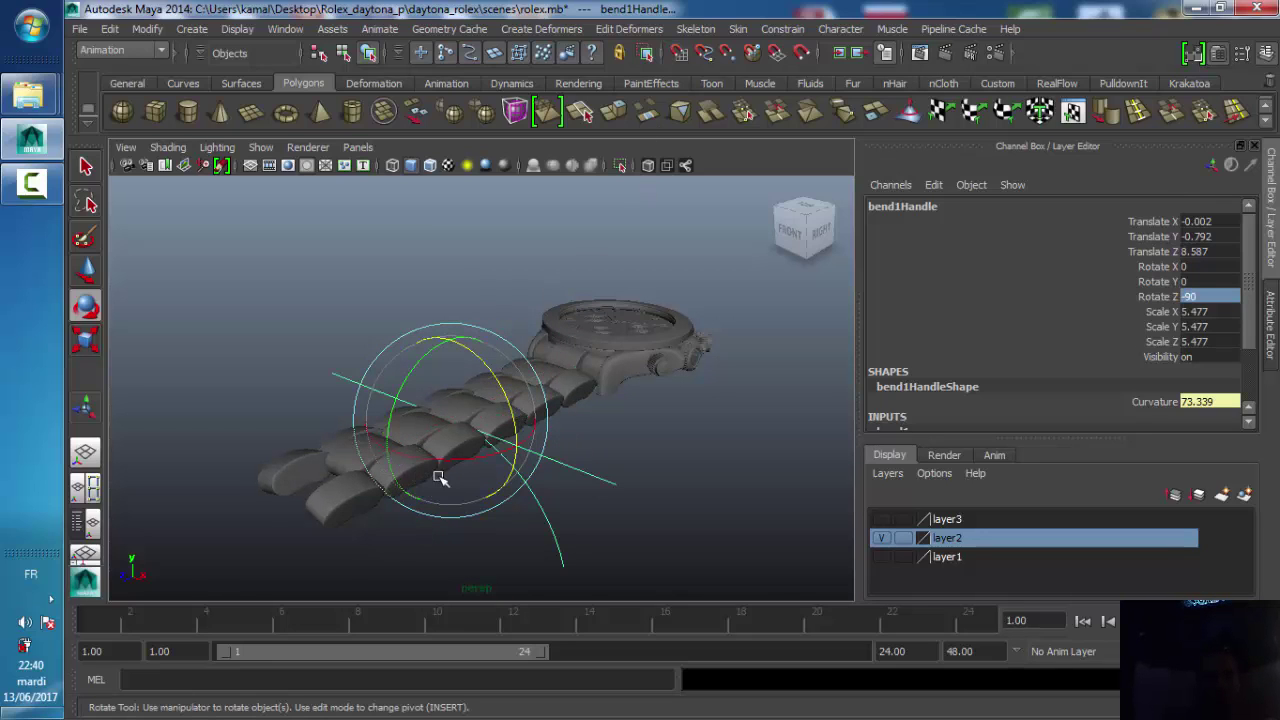
pyautogui.moveTo(462, 459)
pyautogui.mouseDown()
pyautogui.moveTo(457, 449)
pyautogui.moveTo(505, 458)
pyautogui.mouseUp()
pyautogui.doubleClick(1228, 269)
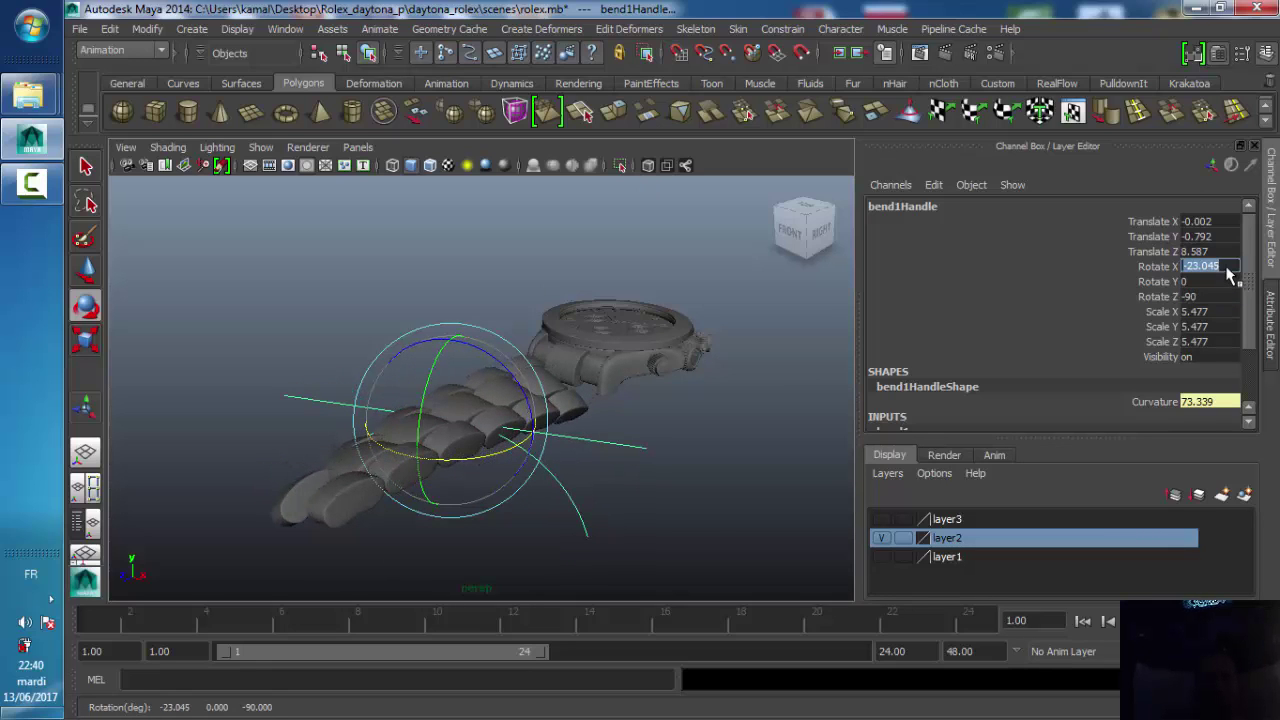
pyautogui.write('-90')
pyautogui.press('Return')
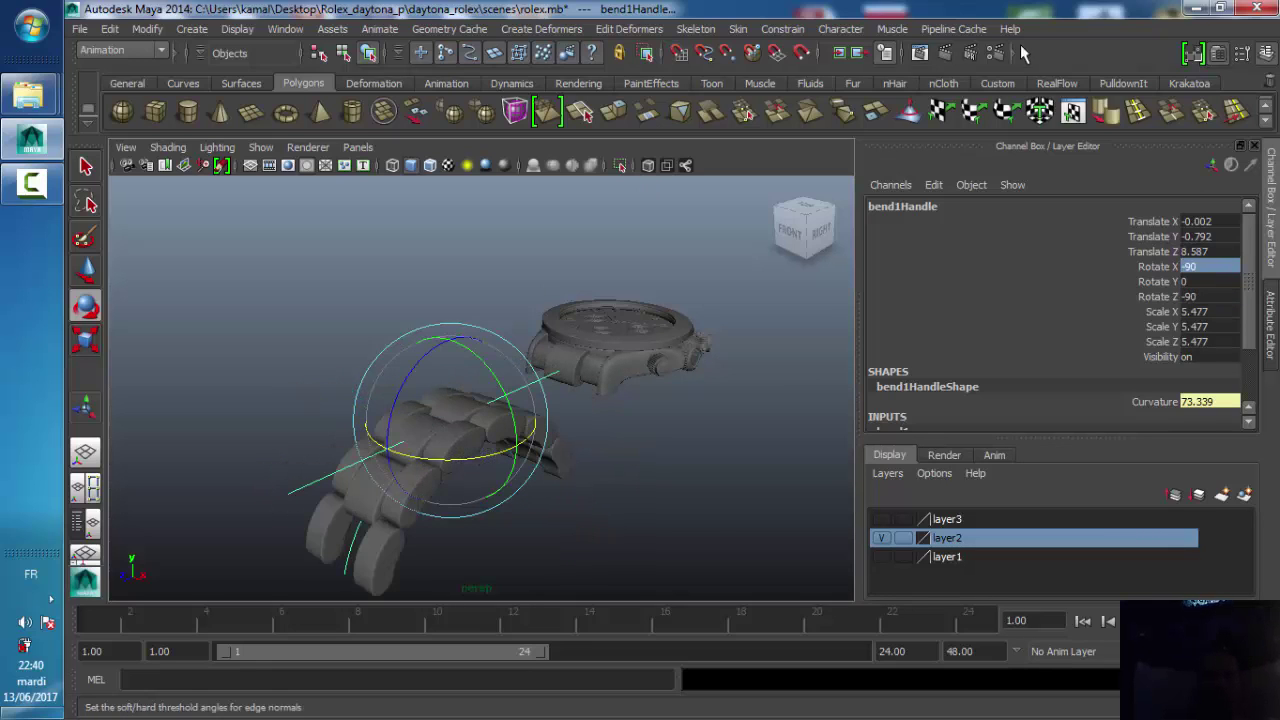
# - Return to the Move tool and select the whole bracelet group
pyautogui.click(86, 270)
pyautogui.click(408, 300)
pyautogui.moveTo(408, 300)
pyautogui.keyDown('alt'); pyautogui.mouseDown()
pyautogui.moveTo(423, 349)
pyautogui.moveTo(453, 348)
pyautogui.mouseUp(); pyautogui.keyUp('alt')
pyautogui.click(455, 350)
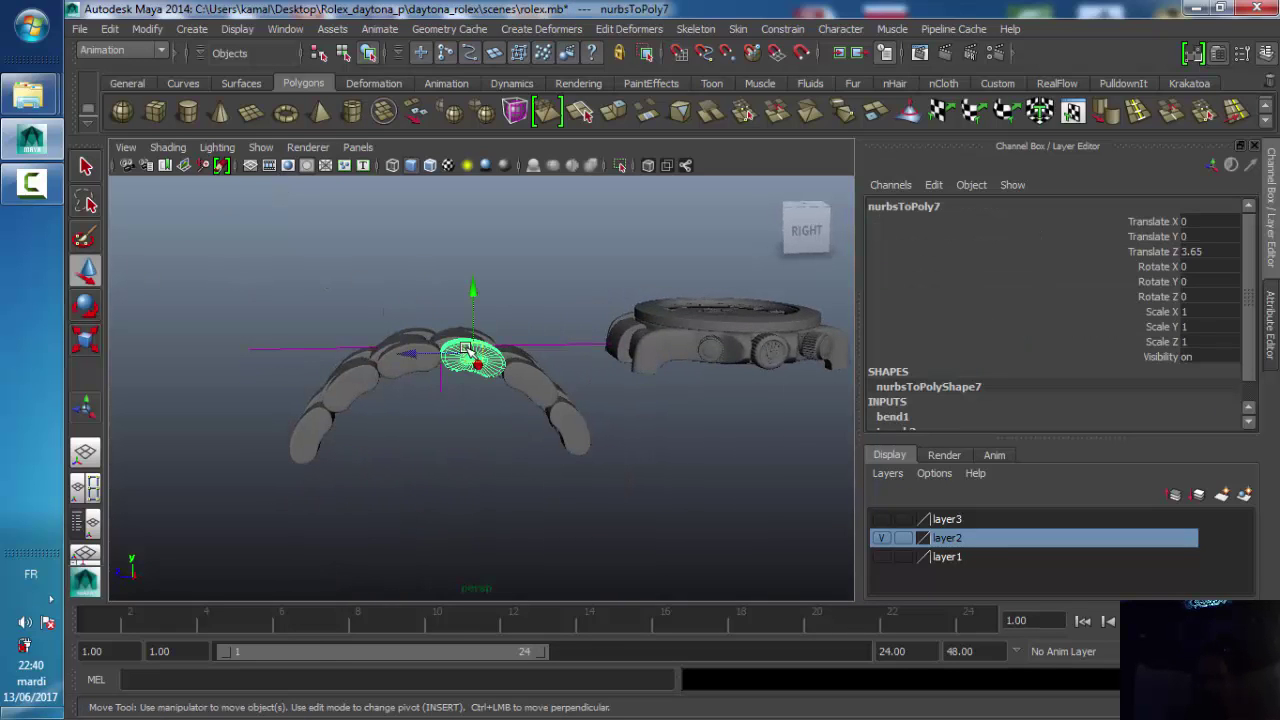
pyautogui.hotkey('ctrl', 'g')
pyautogui.click(145, 30)
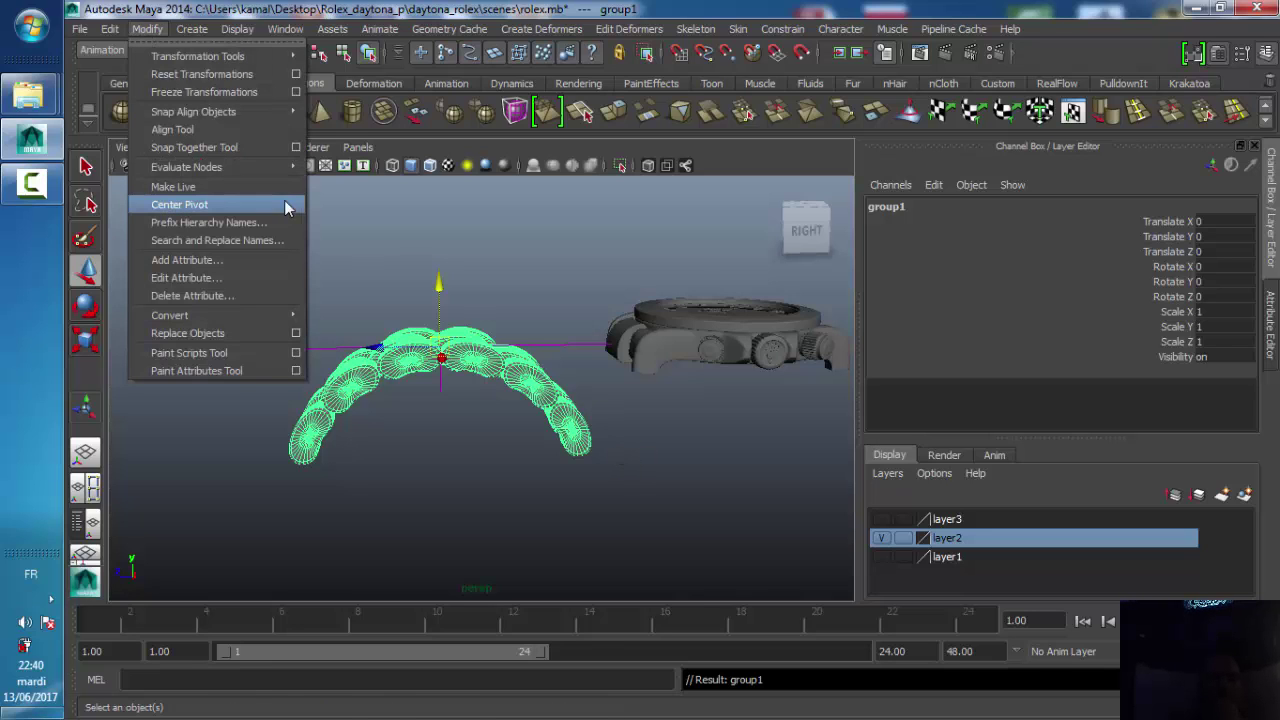
# - Select bend1Handle and raise the bend1 Curvature to 85.944
pyautogui.click(668, 416)
pyautogui.click(666, 417)
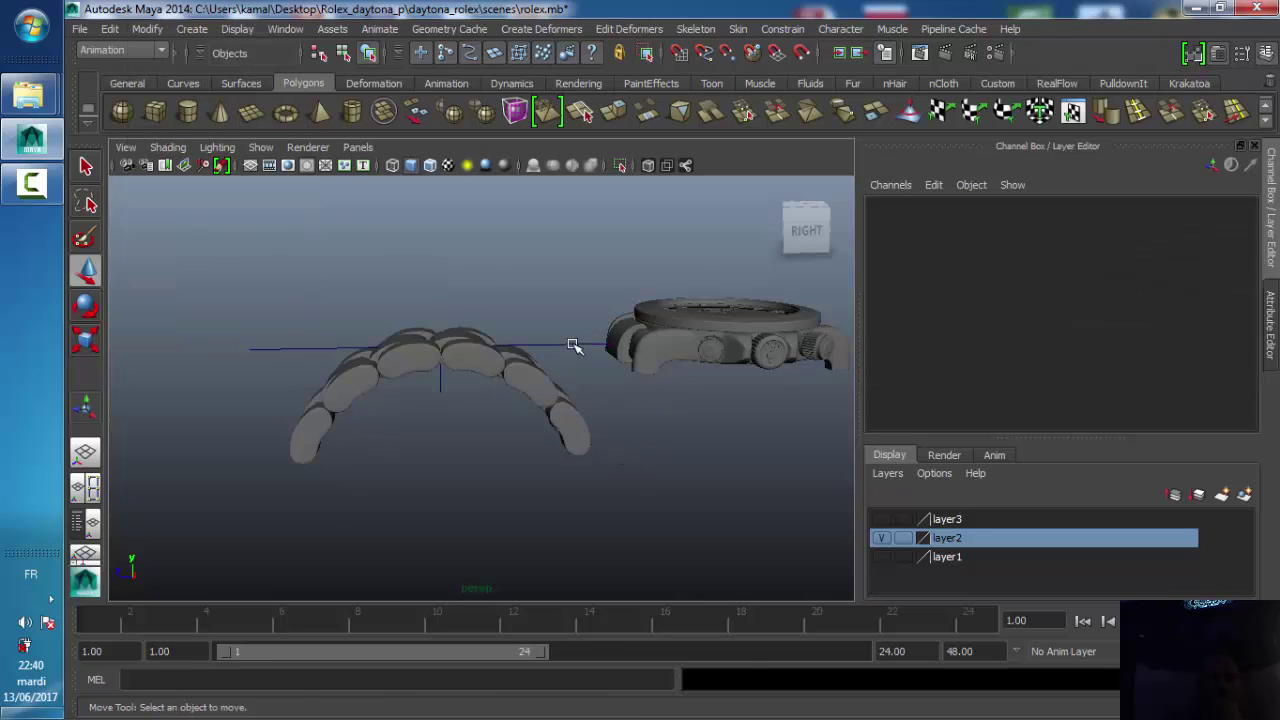
pyautogui.click(583, 345)
pyautogui.scroll(-1, 940, 408)
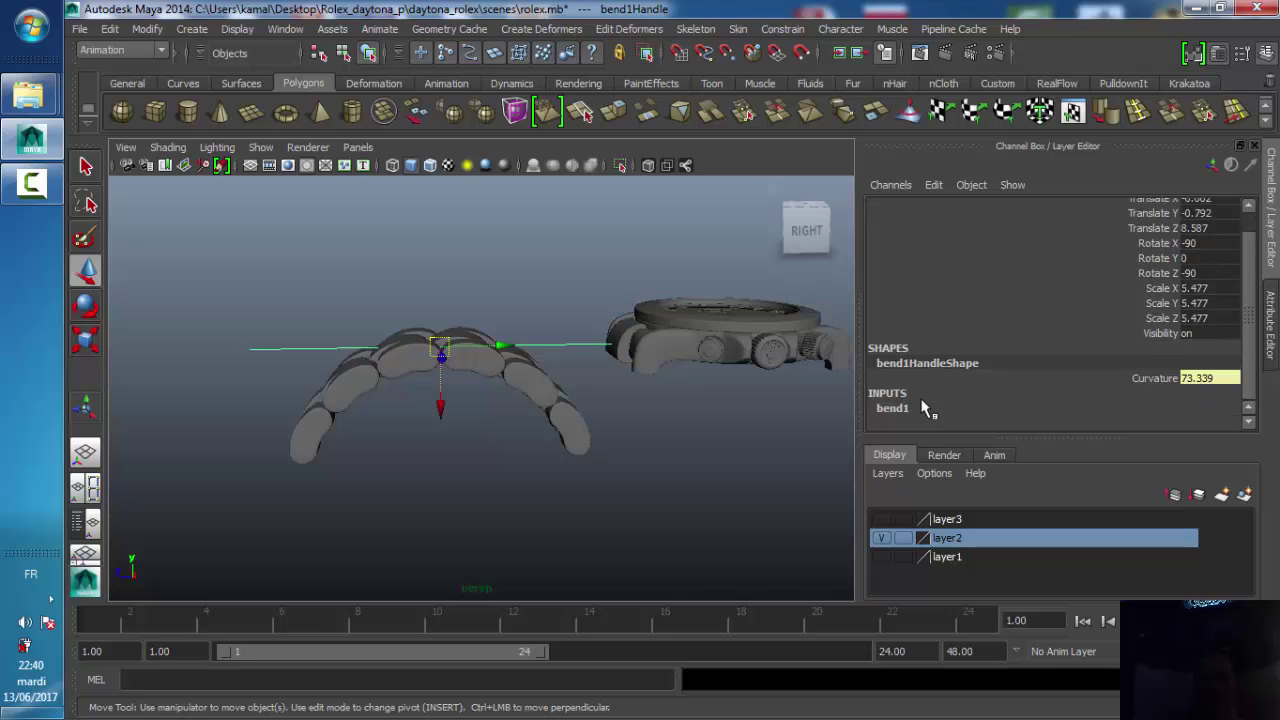
pyautogui.click(925, 412)
pyautogui.click(1082, 380)
pyautogui.moveTo(668, 420)
pyautogui.mouseDown(button='middle')
pyautogui.moveTo(677, 414)
pyautogui.moveTo(667, 418)
pyautogui.mouseUp(button='middle')
# - Select the whole bracelet group by pick-walking up from a single link
pyautogui.click(563, 400)
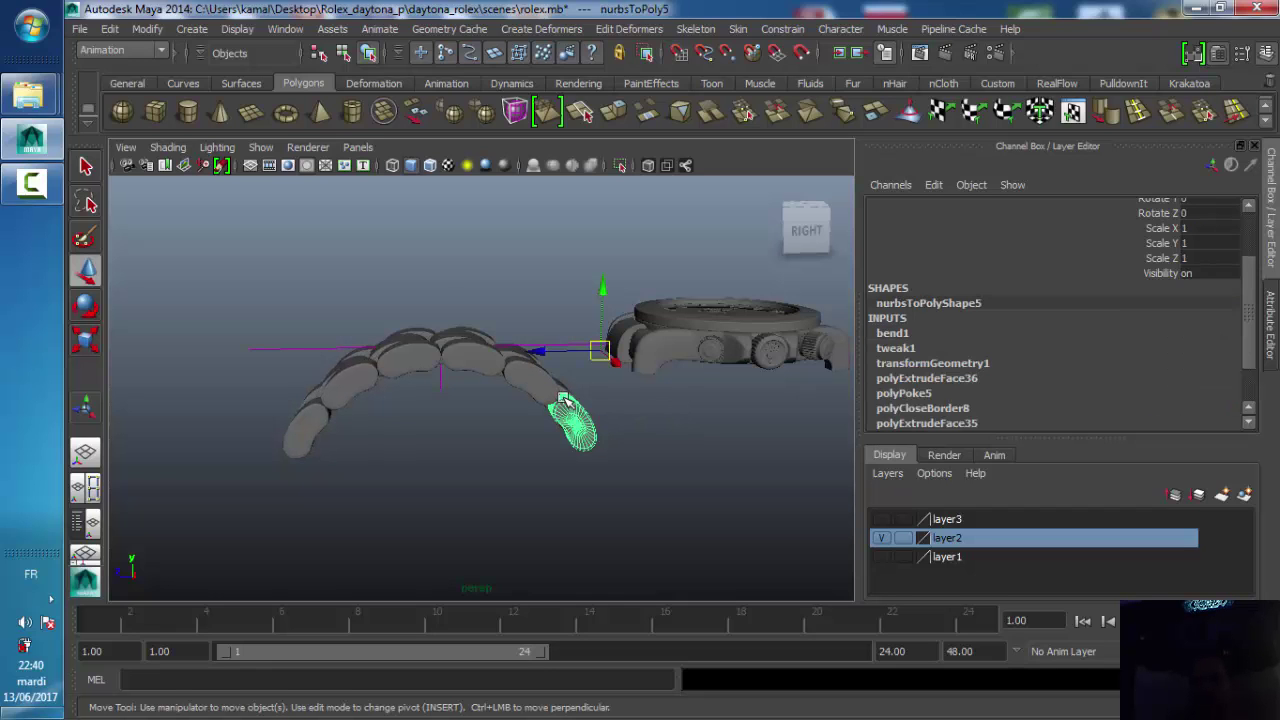
pyautogui.press('Up')
pyautogui.click(147, 30)
pyautogui.moveTo(109, 29)
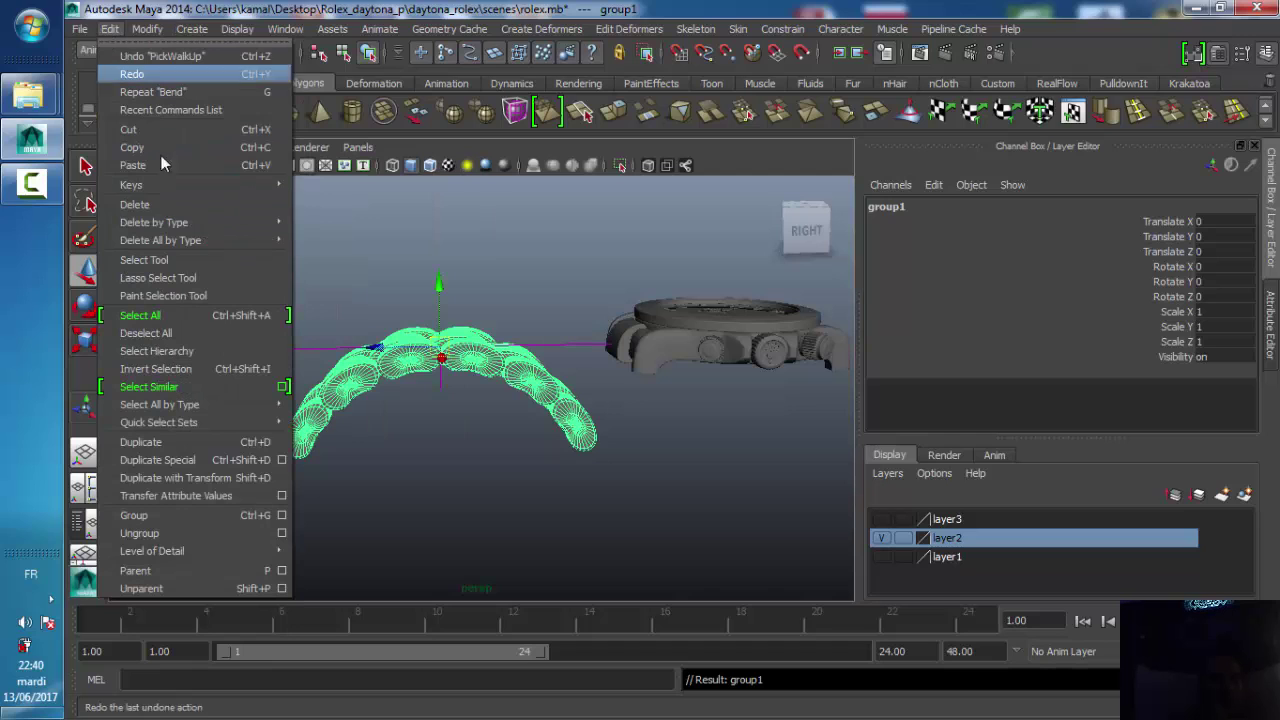
pyautogui.moveTo(154, 222)
pyautogui.click(327, 238)
pyautogui.click(510, 260)
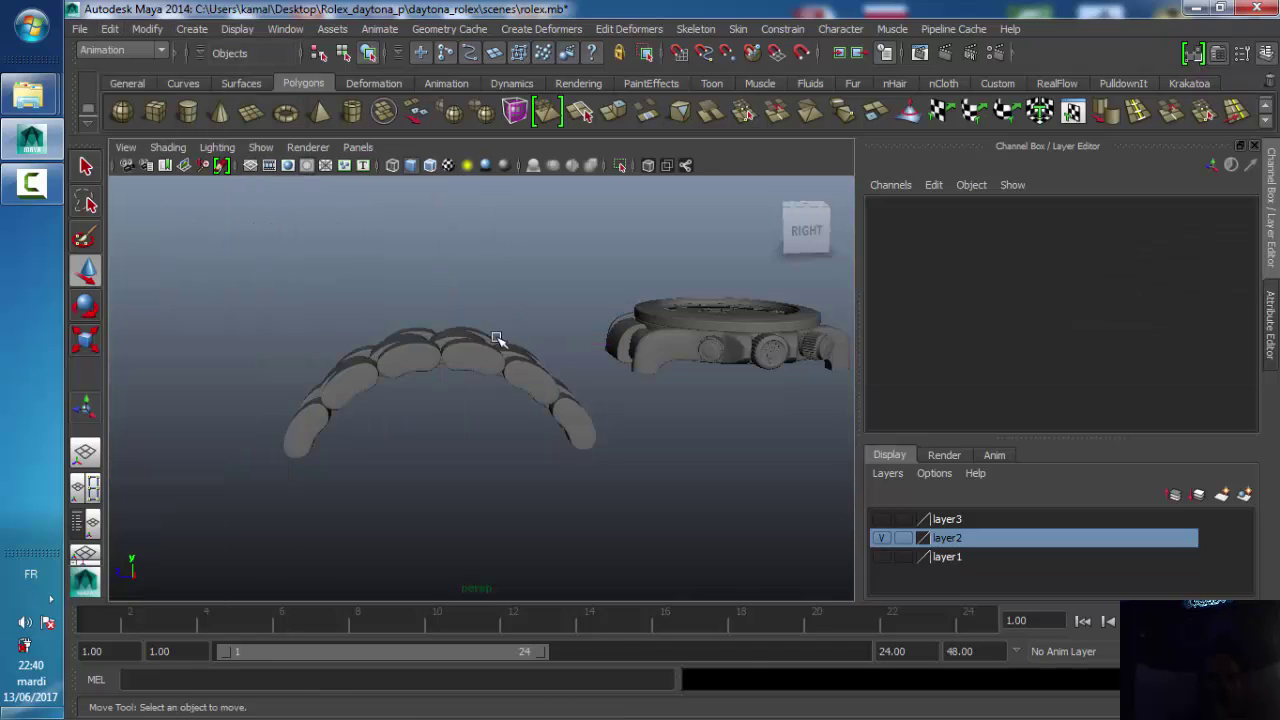
pyautogui.click(488, 349)
pyautogui.press('Up')
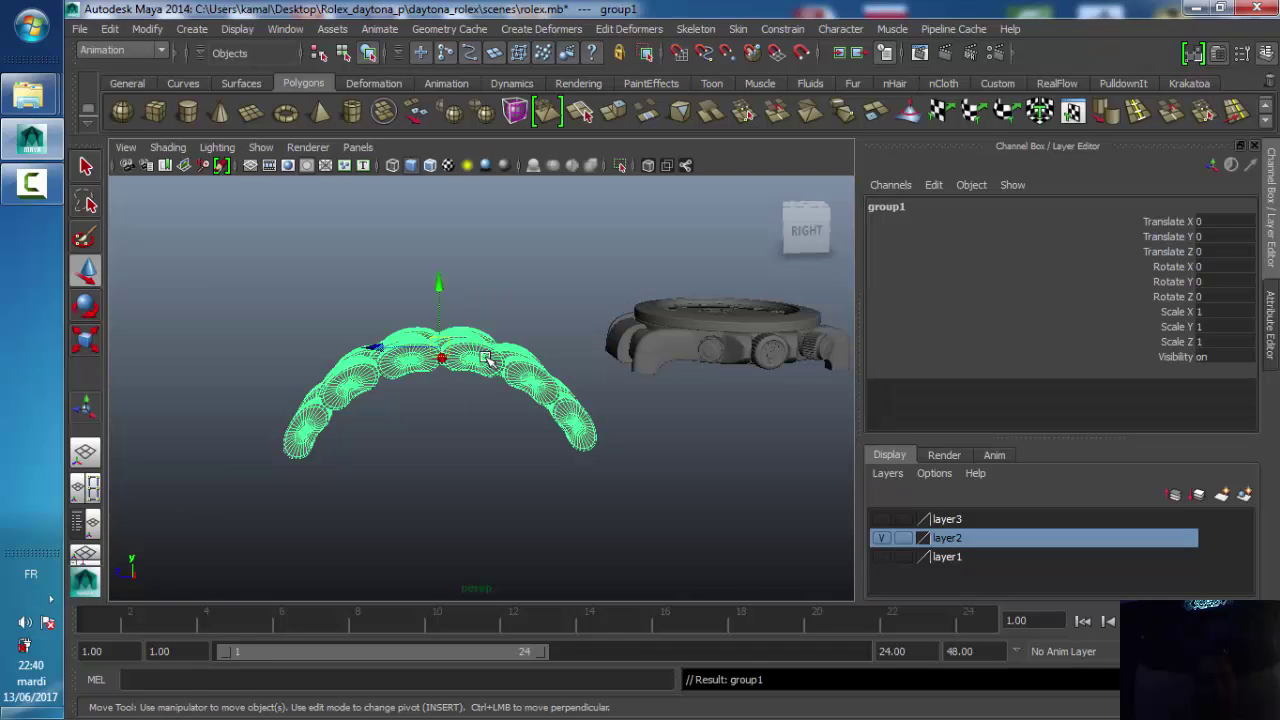
# - Rotate the bracelet group to 88.137 on X in the side view
pyautogui.press('e')
pyautogui.moveTo(388, 280); pyautogui.dragTo(383, 374)
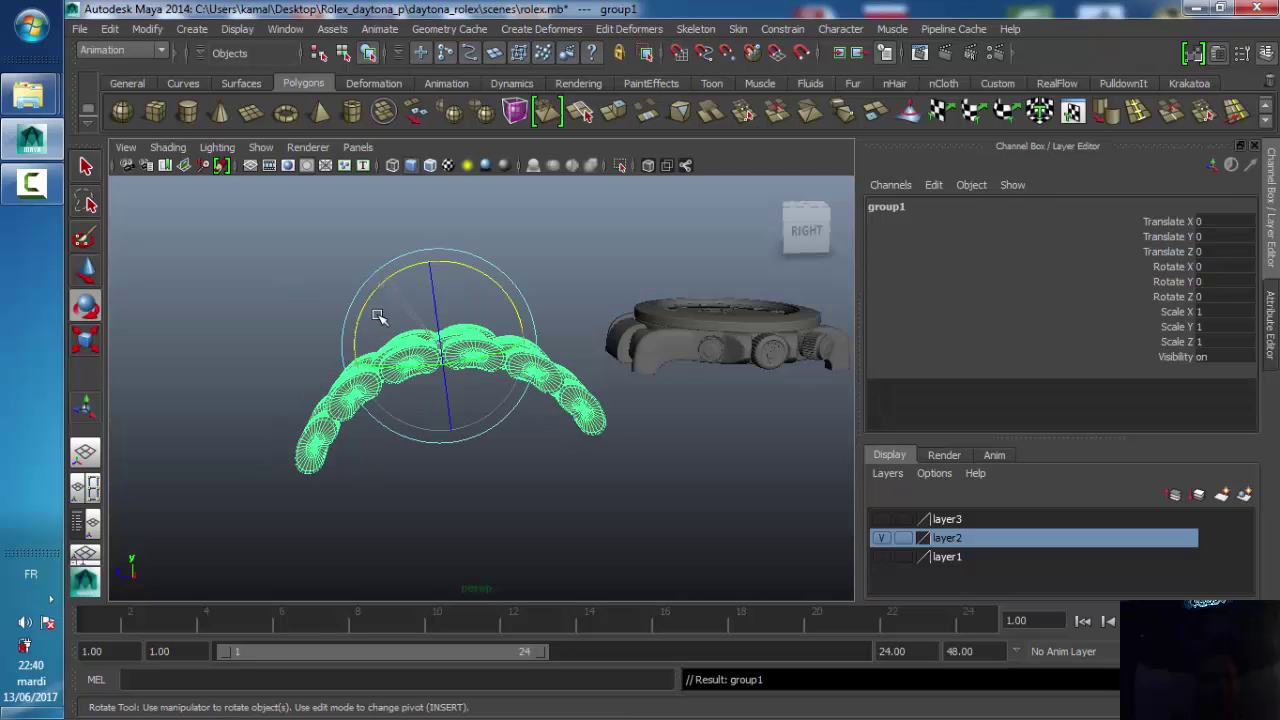
pyautogui.press('space')
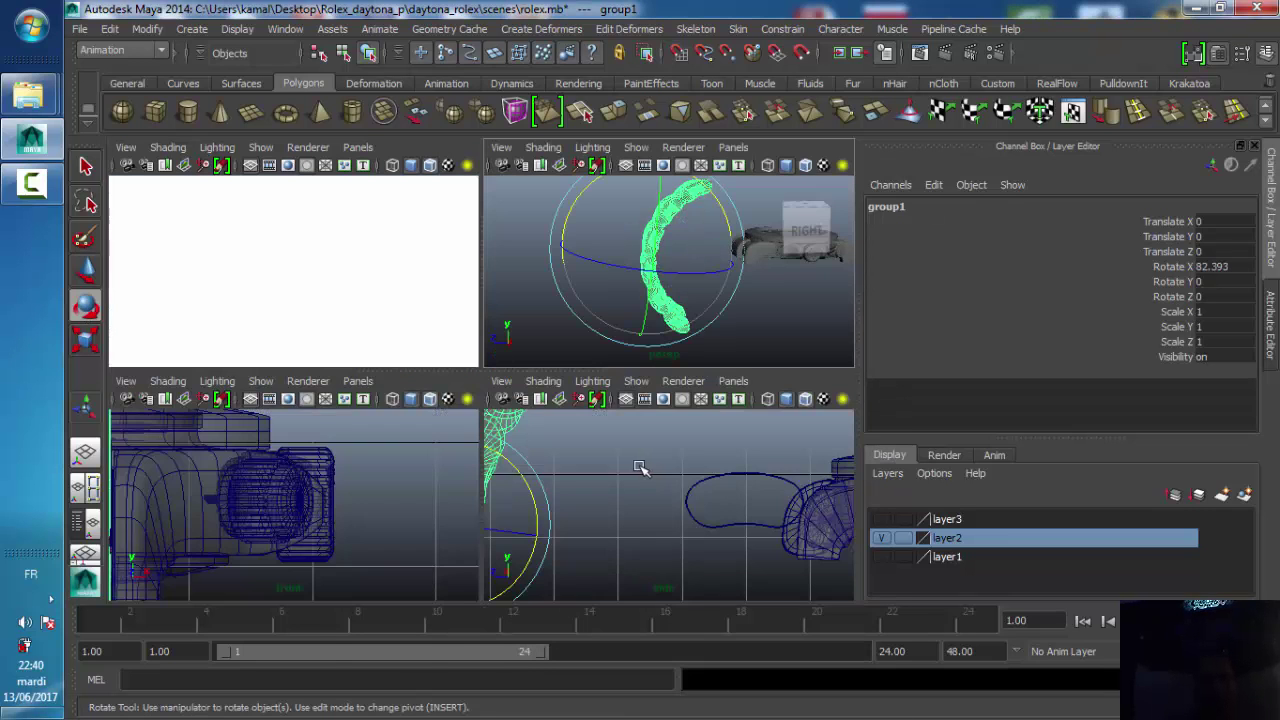
pyautogui.press('space')
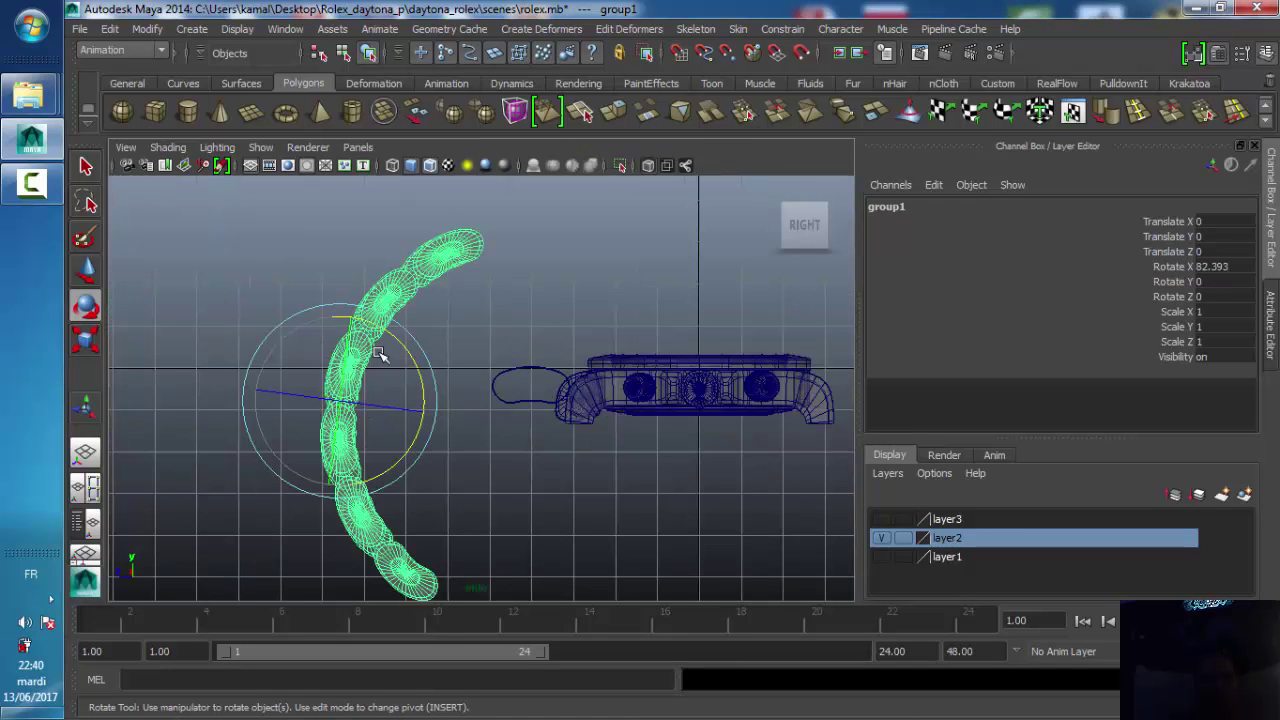
pyautogui.moveTo(396, 346); pyautogui.dragTo(397, 337)
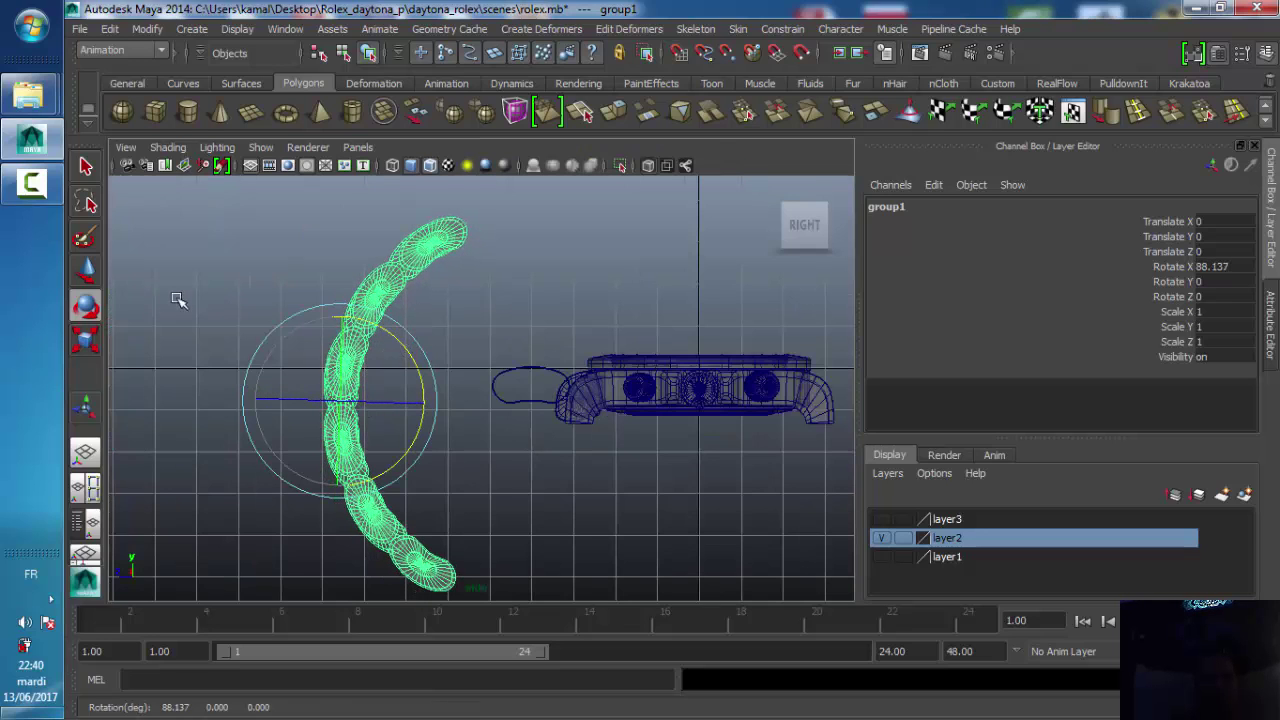
# - Lower the bracelet group under the watch case to Translate Y -4.054, Z -2.979
pyautogui.click(95, 272)
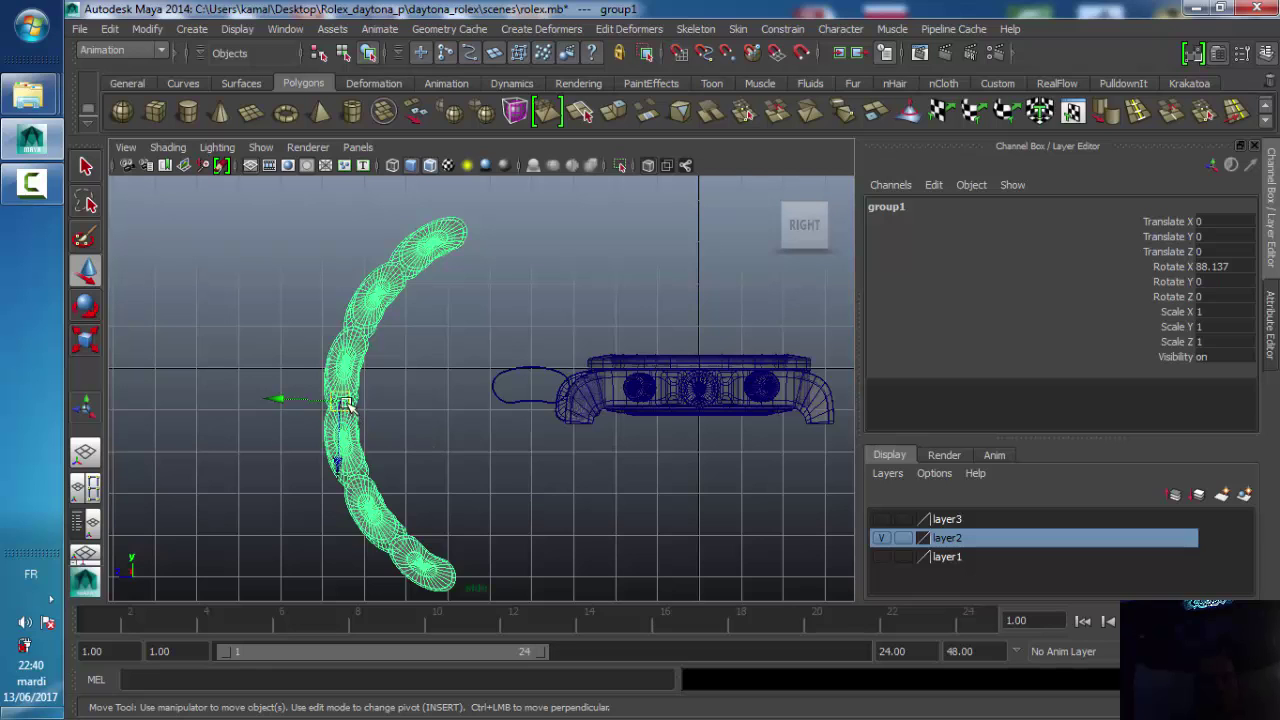
pyautogui.moveTo(345, 404); pyautogui.dragTo(466, 504)
pyautogui.keyDown('alt'); pyautogui.moveTo(470, 505); pyautogui.dragTo(367, 350, button='middle'); pyautogui.keyUp('alt')
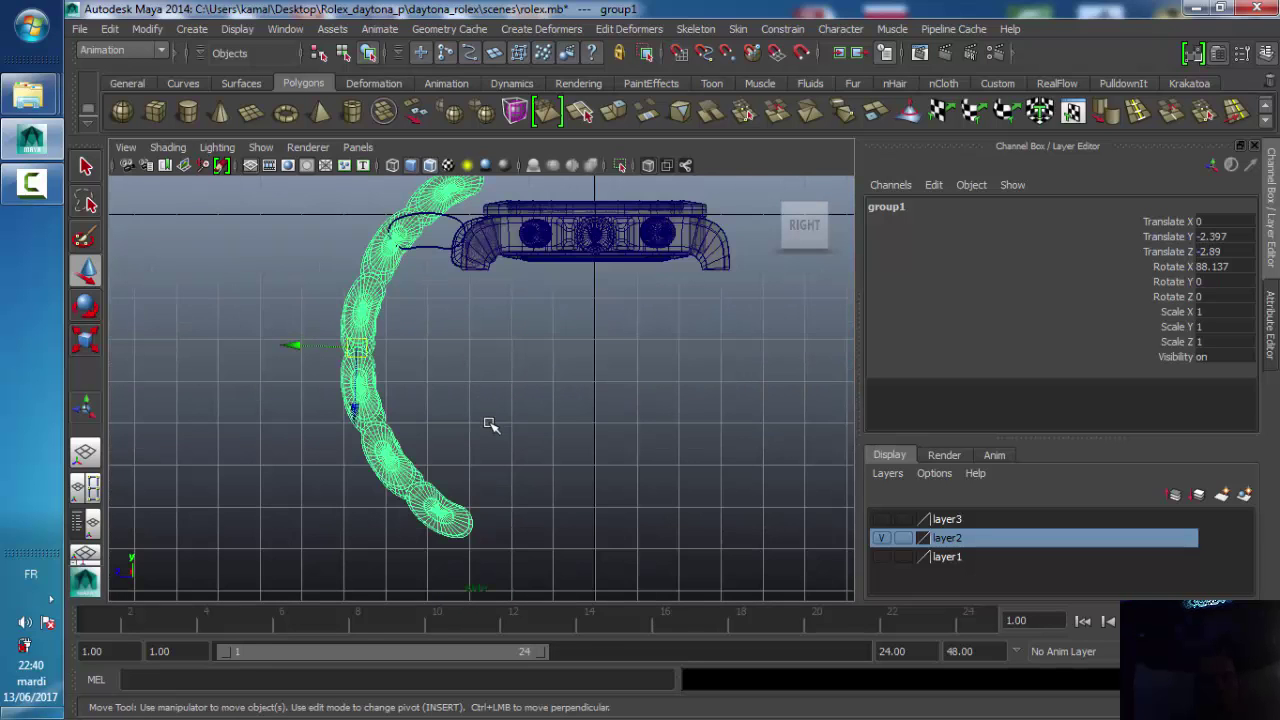
pyautogui.moveTo(365, 346); pyautogui.dragTo(360, 420)
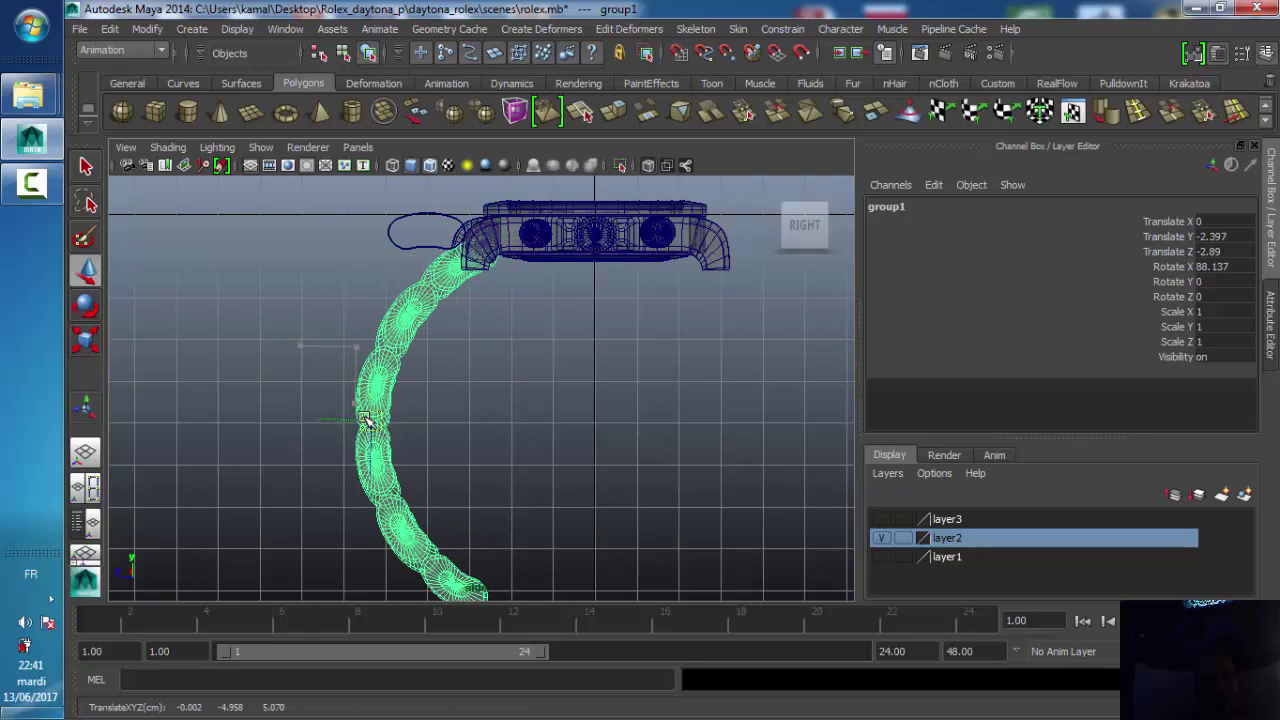
pyautogui.moveTo(360, 418); pyautogui.dragTo(358, 420)
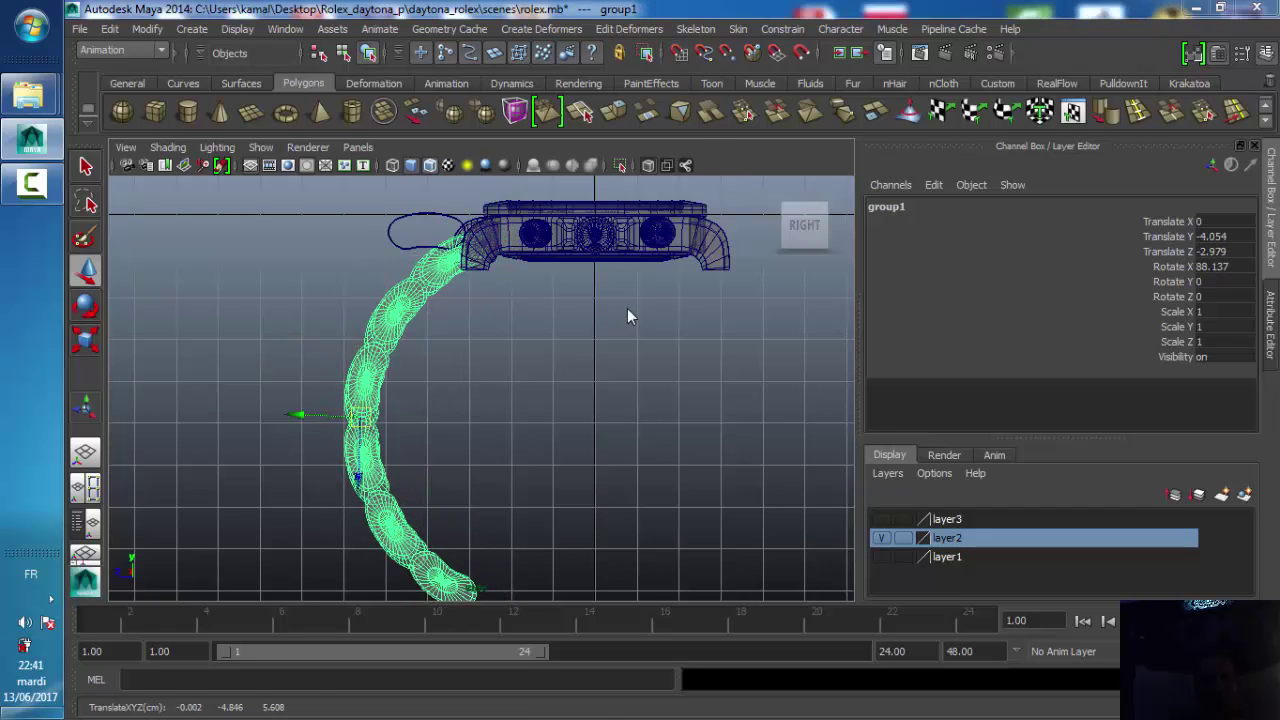
pyautogui.press('space')
pyautogui.press('space')
# - In the Top view, move the bracelet up against the case lugs
pyautogui.keyDown('alt'); pyautogui.moveTo(409, 314); pyautogui.dragTo(397, 463, button='middle'); pyautogui.keyUp('alt')
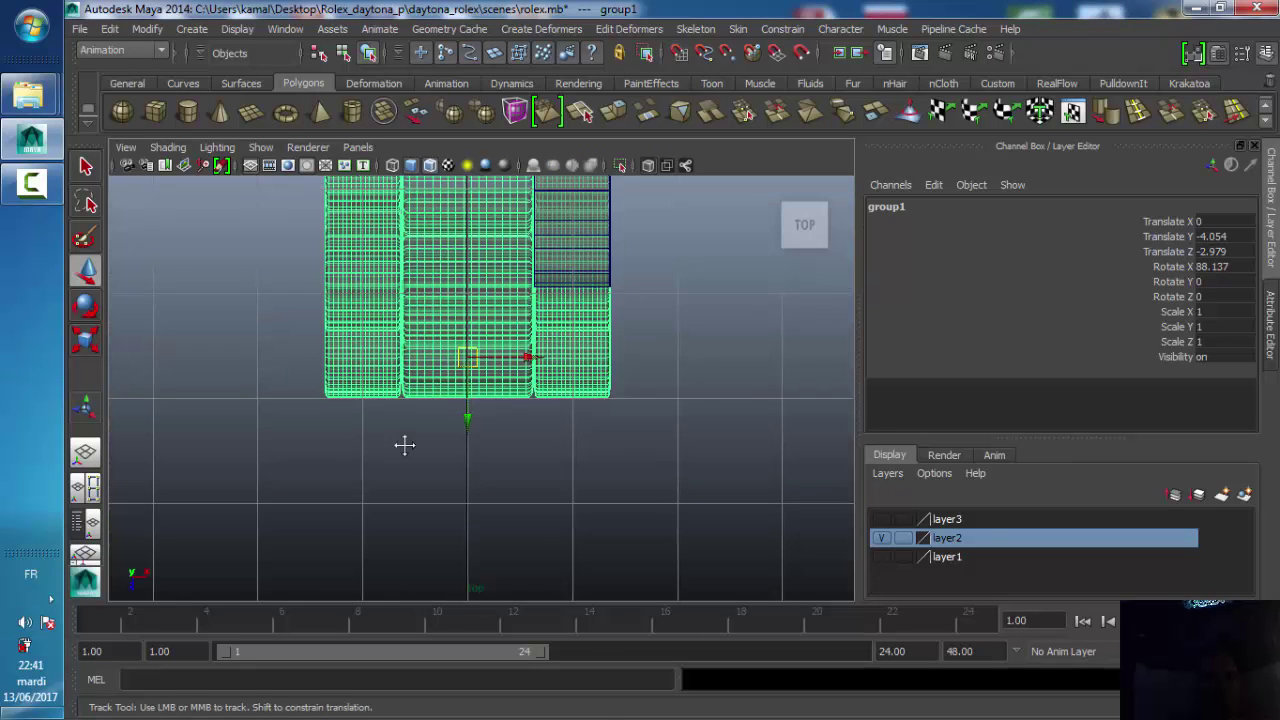
pyautogui.scroll(-3, 400, 456)
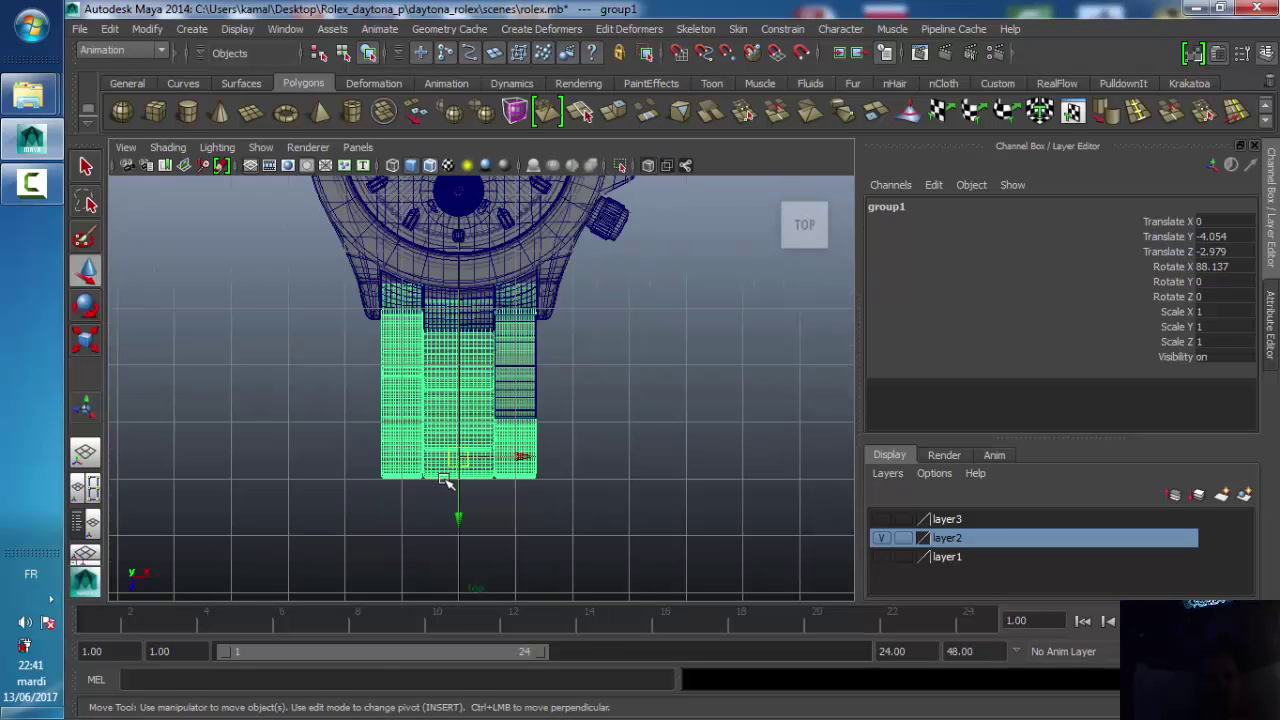
pyautogui.scroll(1, 446, 481)
pyautogui.moveTo(455, 527); pyautogui.dragTo(460, 558)
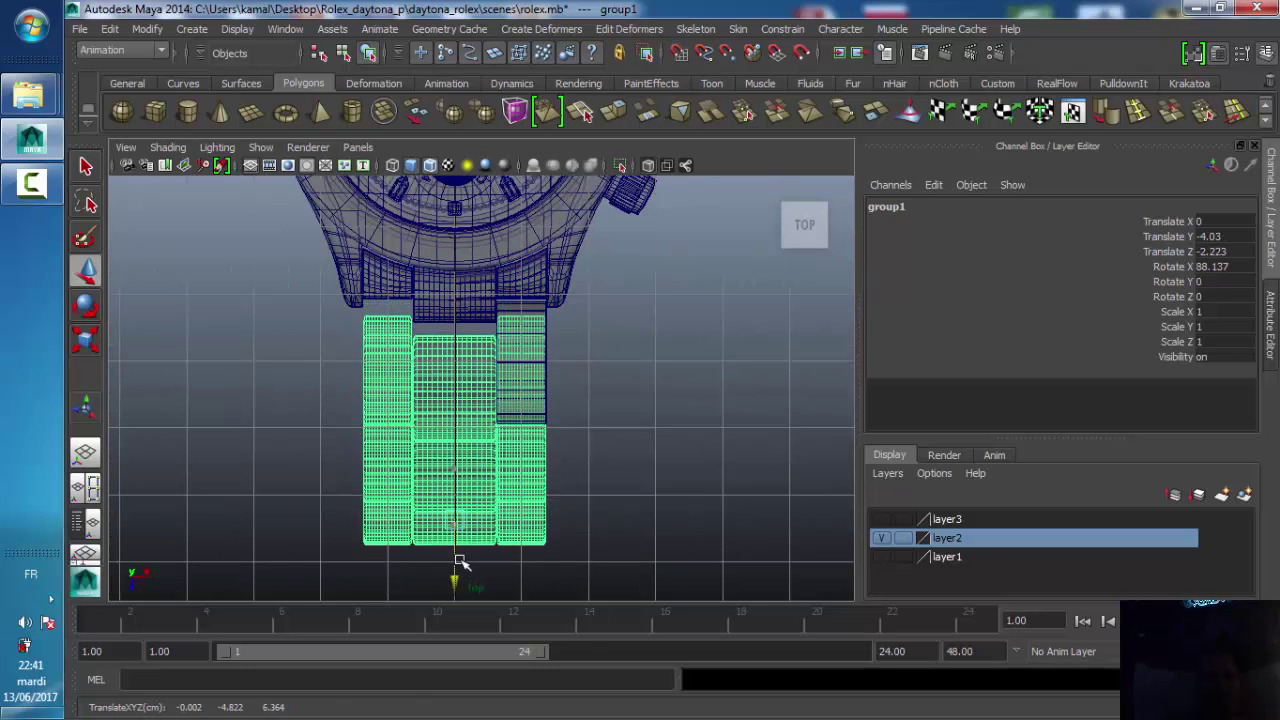
# - Turn X-Ray off and show the models shaded with wireframe on shaded
pyautogui.click(428, 167)
pyautogui.scroll(2, 624, 212)
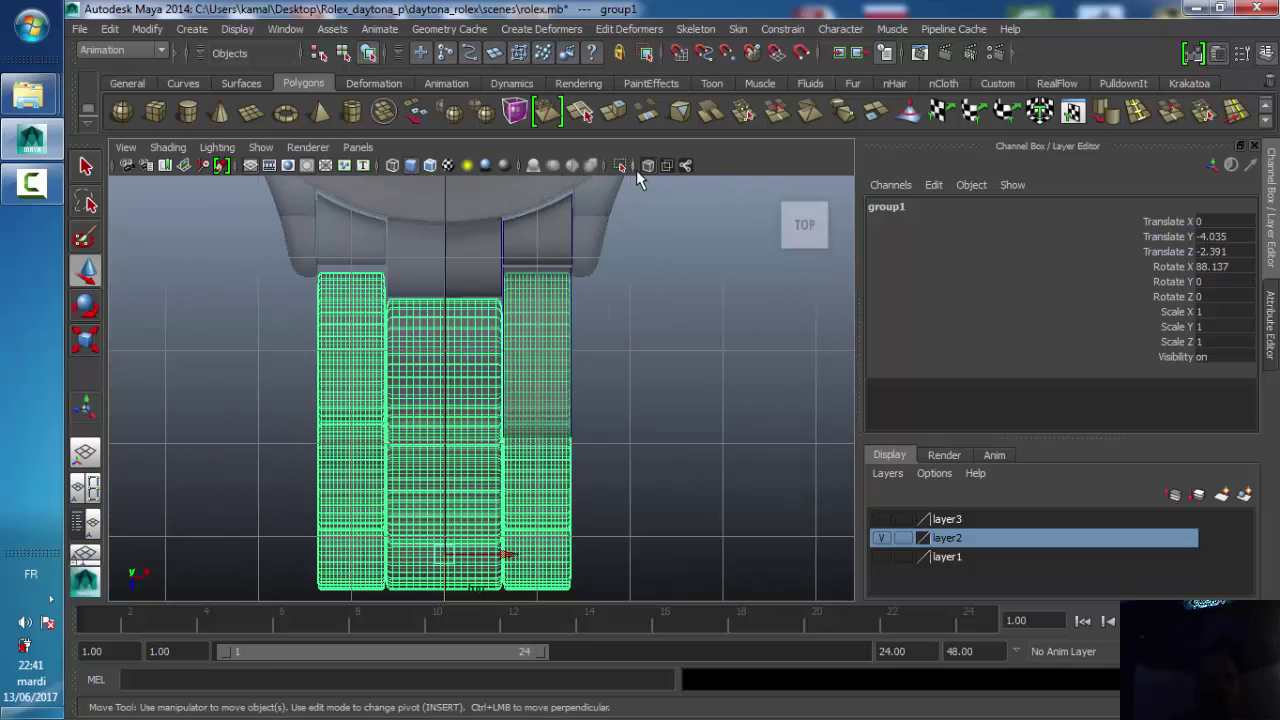
pyautogui.click(647, 166)
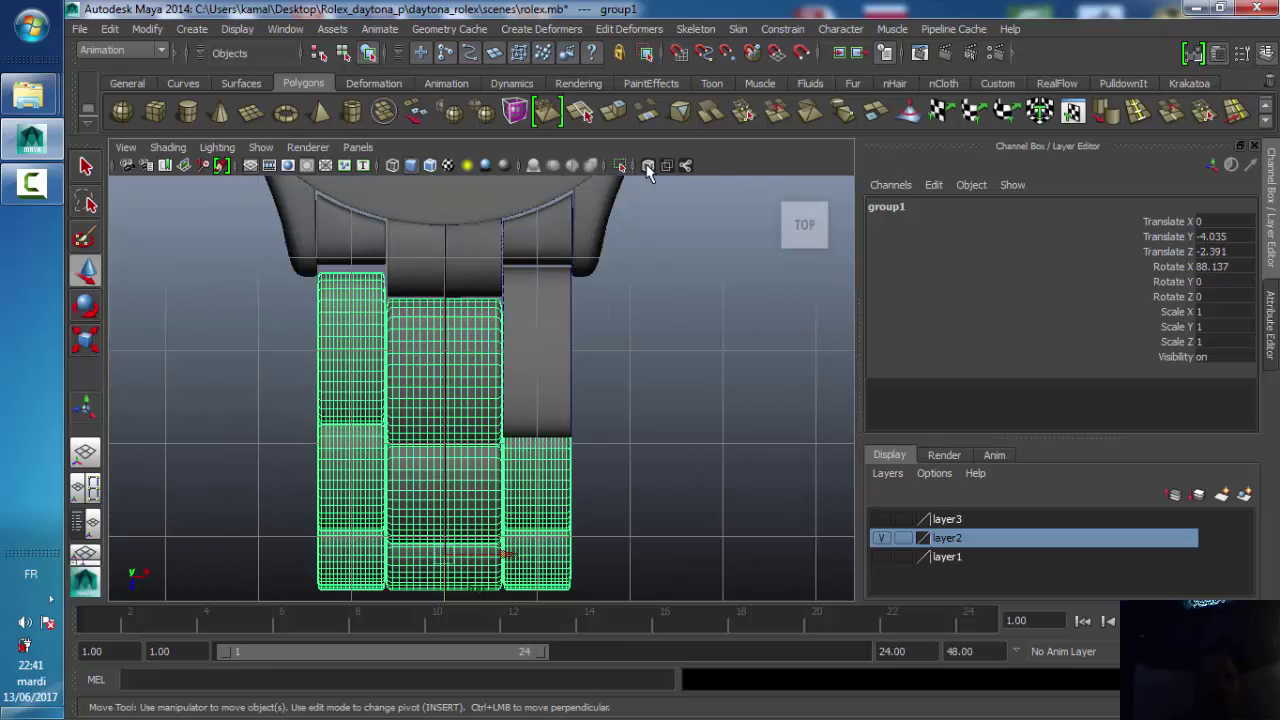
pyautogui.click(430, 166)
# - Nudge the bracelet into line with the lugs at Translate Y -4.036, Z -2.401
pyautogui.keyDown('alt'); pyautogui.moveTo(508, 544); pyautogui.dragTo(482, 502, button='middle'); pyautogui.keyUp('alt')
pyautogui.moveTo(420, 581); pyautogui.dragTo(421, 578)
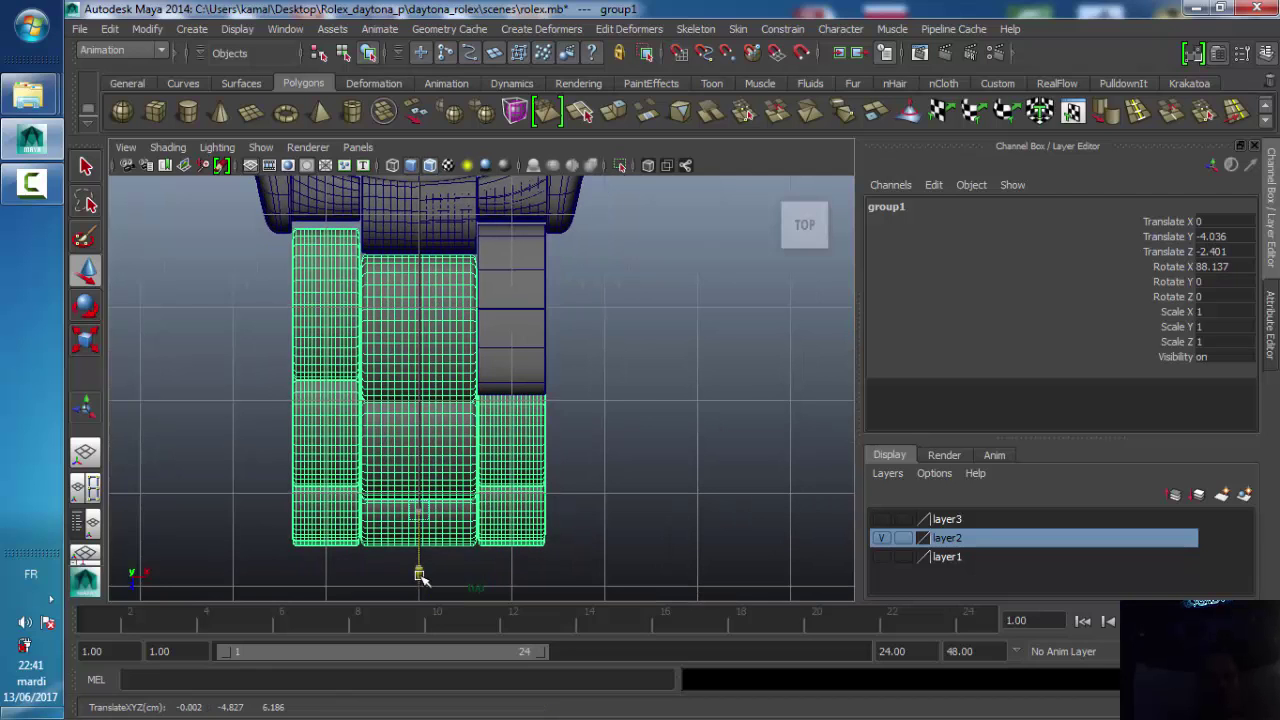
pyautogui.press('space')
pyautogui.press('space')
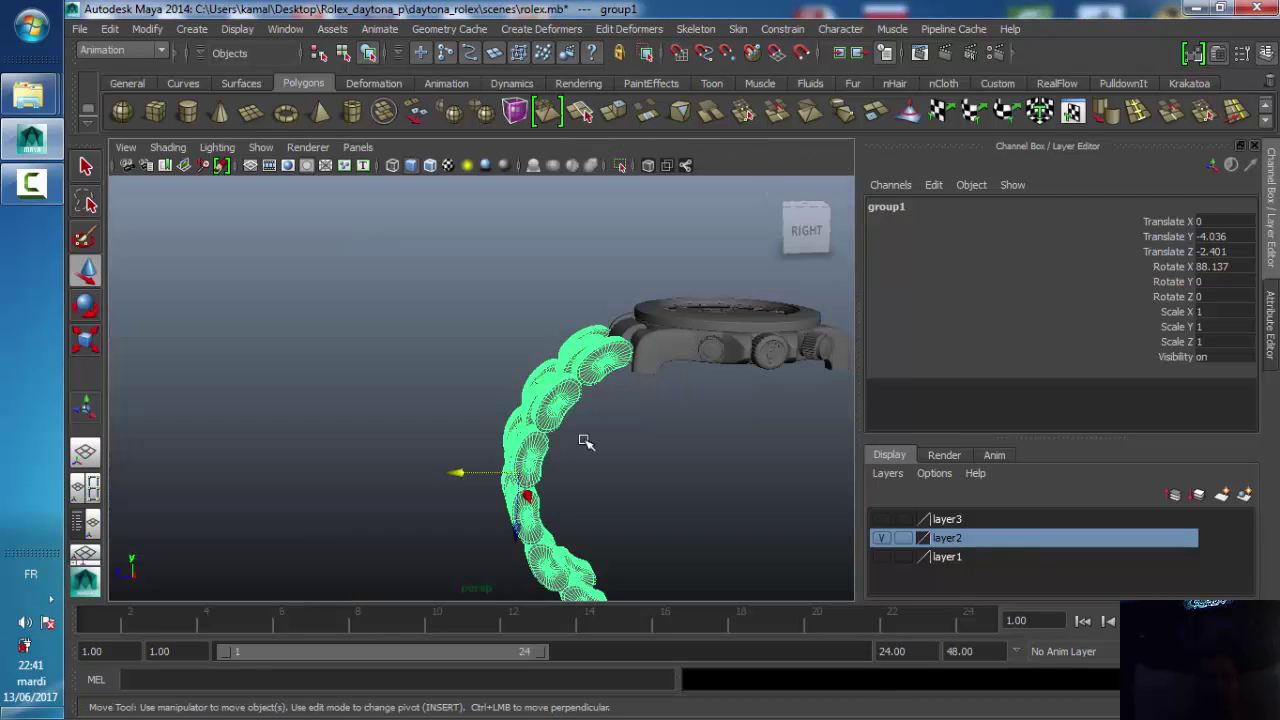
# - Inspect the bracelet in the perspective view and save the scene
pyautogui.click(631, 390)
pyautogui.moveTo(631, 390)
pyautogui.keyDown('alt'); pyautogui.mouseDown()
pyautogui.moveTo(666, 457)
pyautogui.moveTo(514, 423)
pyautogui.moveTo(517, 366)
pyautogui.moveTo(511, 451)
pyautogui.moveTo(463, 371)
pyautogui.moveTo(491, 437)
pyautogui.moveTo(509, 403)
pyautogui.moveTo(423, 320)
pyautogui.moveTo(380, 386)
pyautogui.mouseUp(); pyautogui.keyUp('alt')
pyautogui.scroll(5, 463, 371)
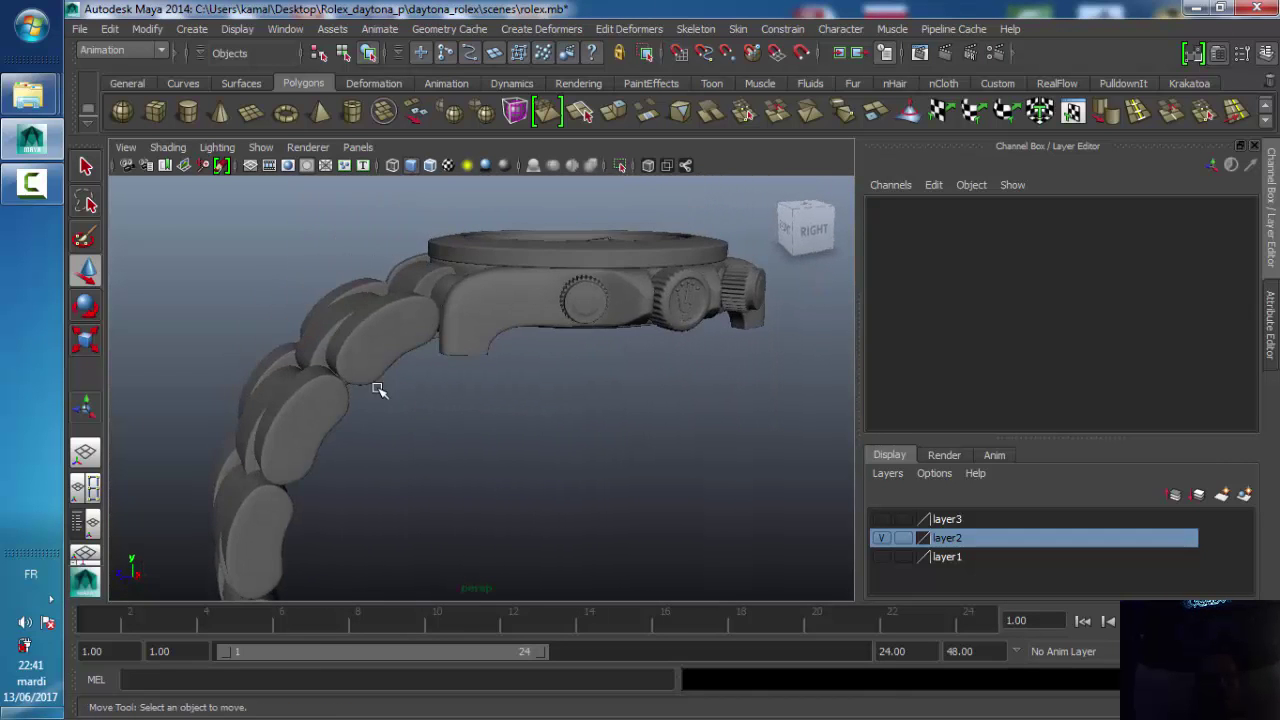
pyautogui.scroll(-3, 491, 426)
pyautogui.moveTo(491, 426)
pyautogui.keyDown('alt'); pyautogui.mouseDown()
pyautogui.moveTo(446, 429)
pyautogui.moveTo(497, 443)
pyautogui.moveTo(484, 416)
pyautogui.moveTo(471, 414)
pyautogui.moveTo(517, 463)
pyautogui.moveTo(483, 451)
pyautogui.moveTo(494, 417)
pyautogui.moveTo(449, 420)
pyautogui.moveTo(484, 443)
pyautogui.mouseUp(); pyautogui.keyUp('alt')
pyautogui.scroll(2, 472, 453)
pyautogui.hotkey('ctrl', 's')
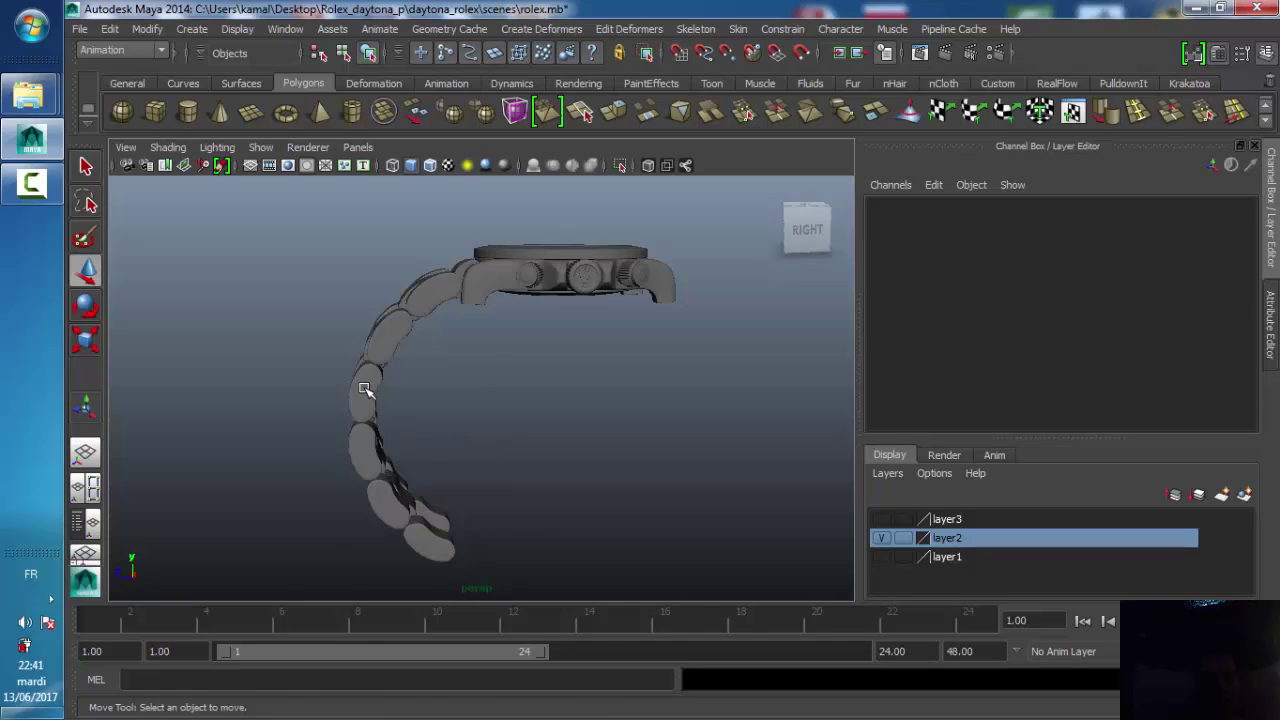
# - Select the bracelet group and tilt it to Rotate X 94.197
pyautogui.click(365, 390)
pyautogui.press('Up')
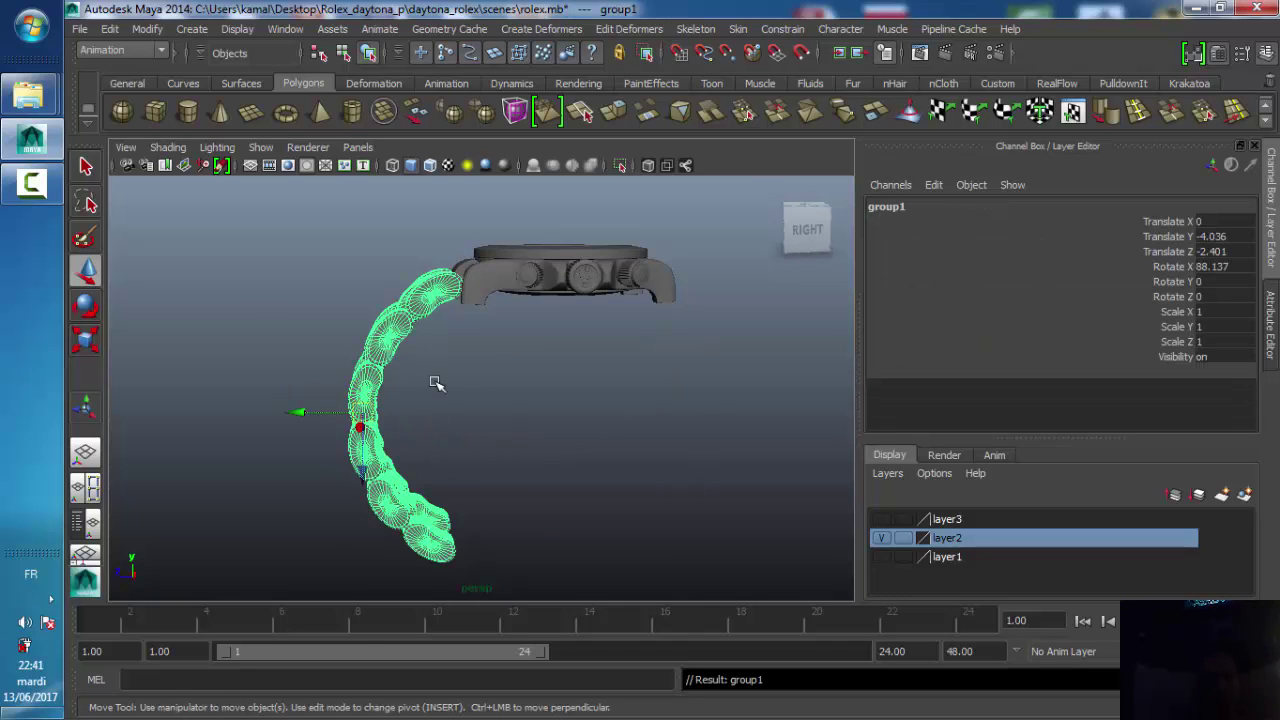
pyautogui.click(90, 310)
pyautogui.moveTo(312, 345); pyautogui.dragTo(311, 375)
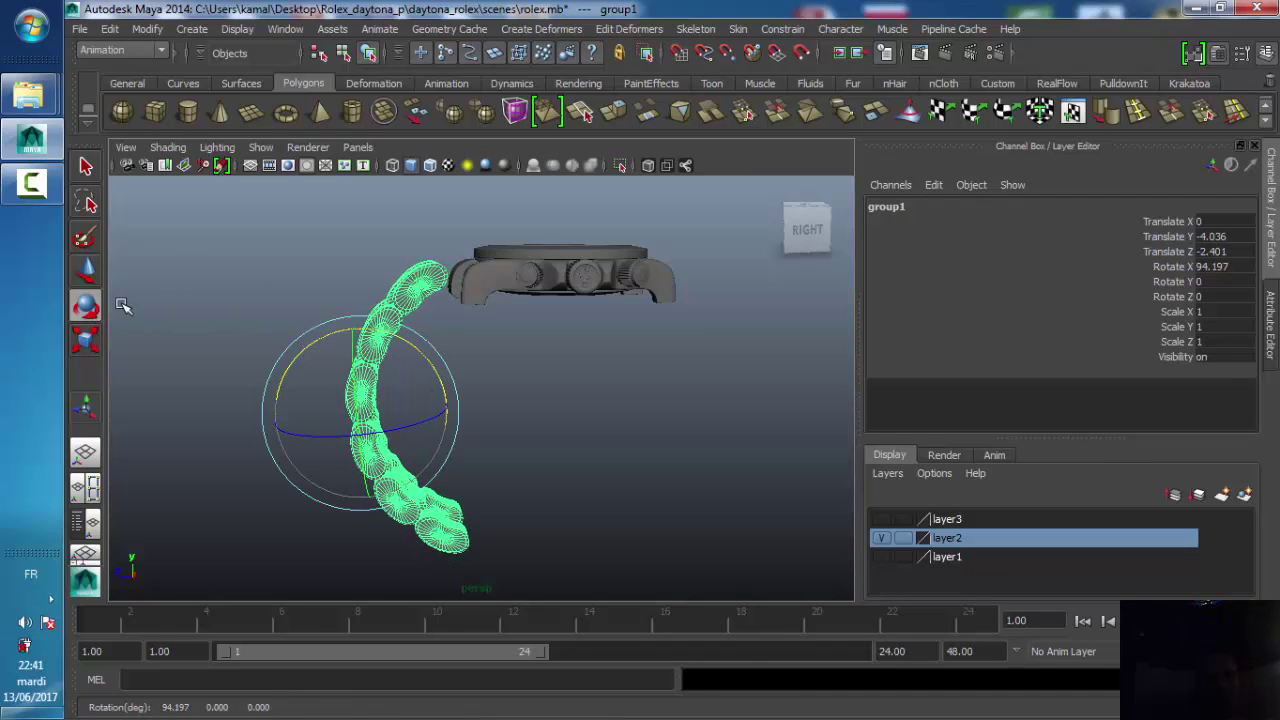
# - Reposition the bracelet beneath the case at Translate Y -4.495, Z -2.83
pyautogui.click(86, 272)
pyautogui.moveTo(312, 420); pyautogui.dragTo(332, 418)
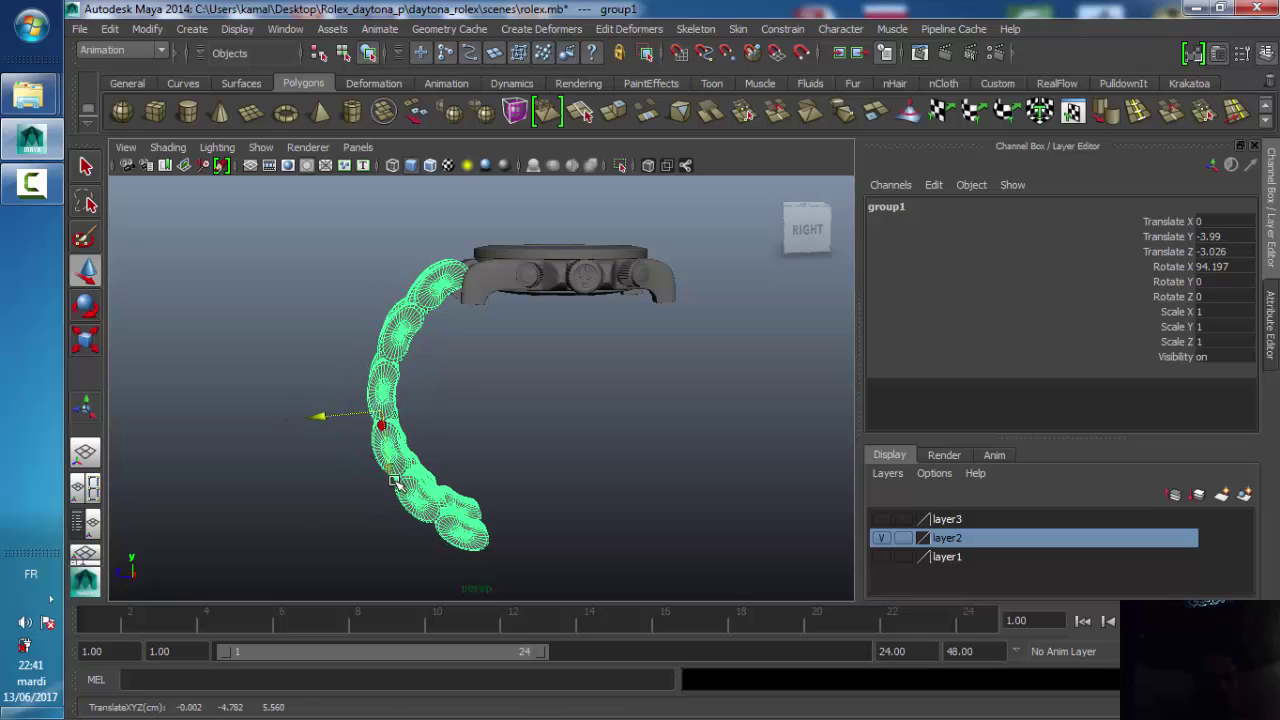
pyautogui.moveTo(394, 482); pyautogui.dragTo(398, 463)
pyautogui.press('space')
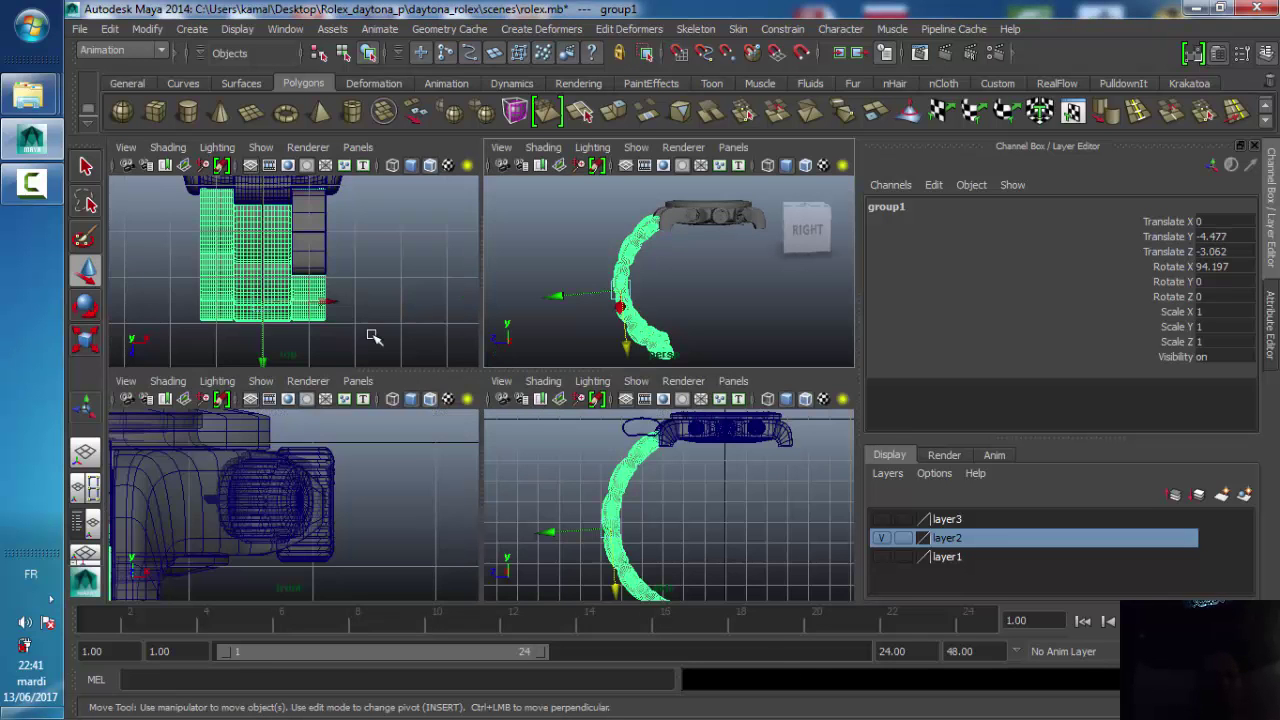
pyautogui.press('space')
pyautogui.moveTo(422, 517); pyautogui.dragTo(423, 535)
pyautogui.press('space')
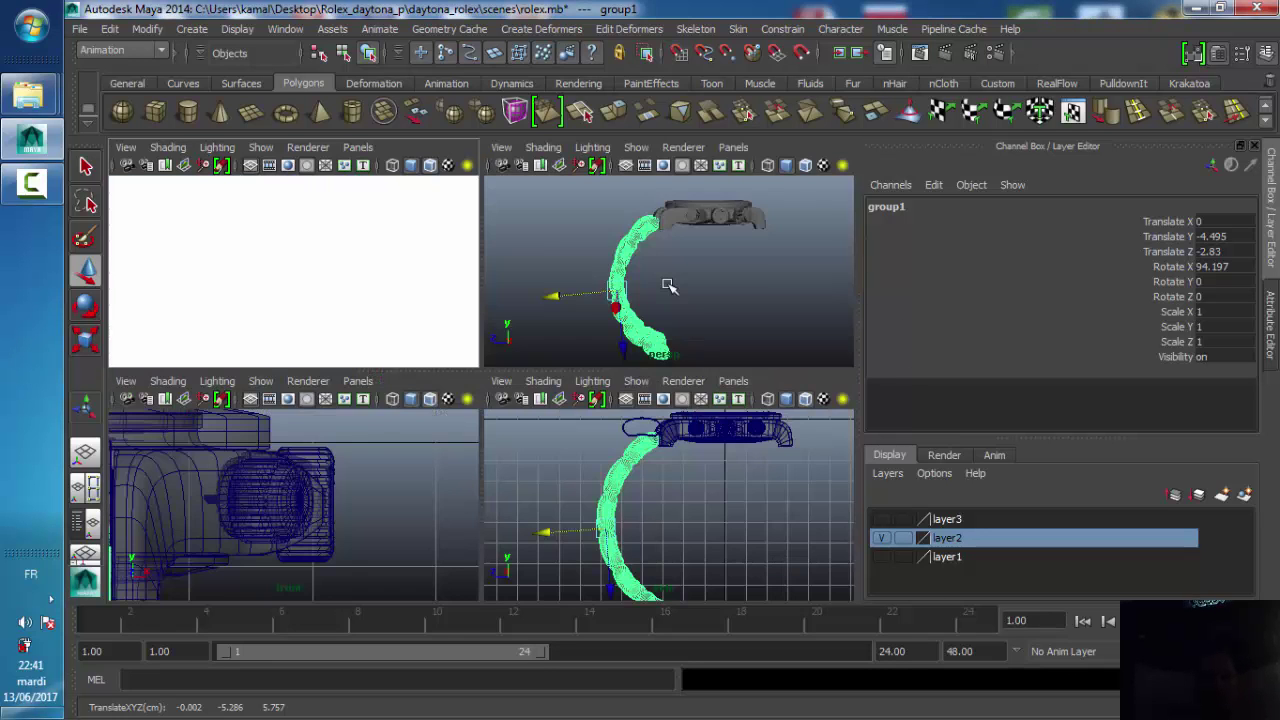
pyautogui.press('space')
pyautogui.click(537, 362)
pyautogui.moveTo(537, 362)
pyautogui.keyDown('alt'); pyautogui.mouseDown()
pyautogui.moveTo(523, 417)
pyautogui.moveTo(523, 403)
pyautogui.mouseUp(); pyautogui.keyUp('alt')
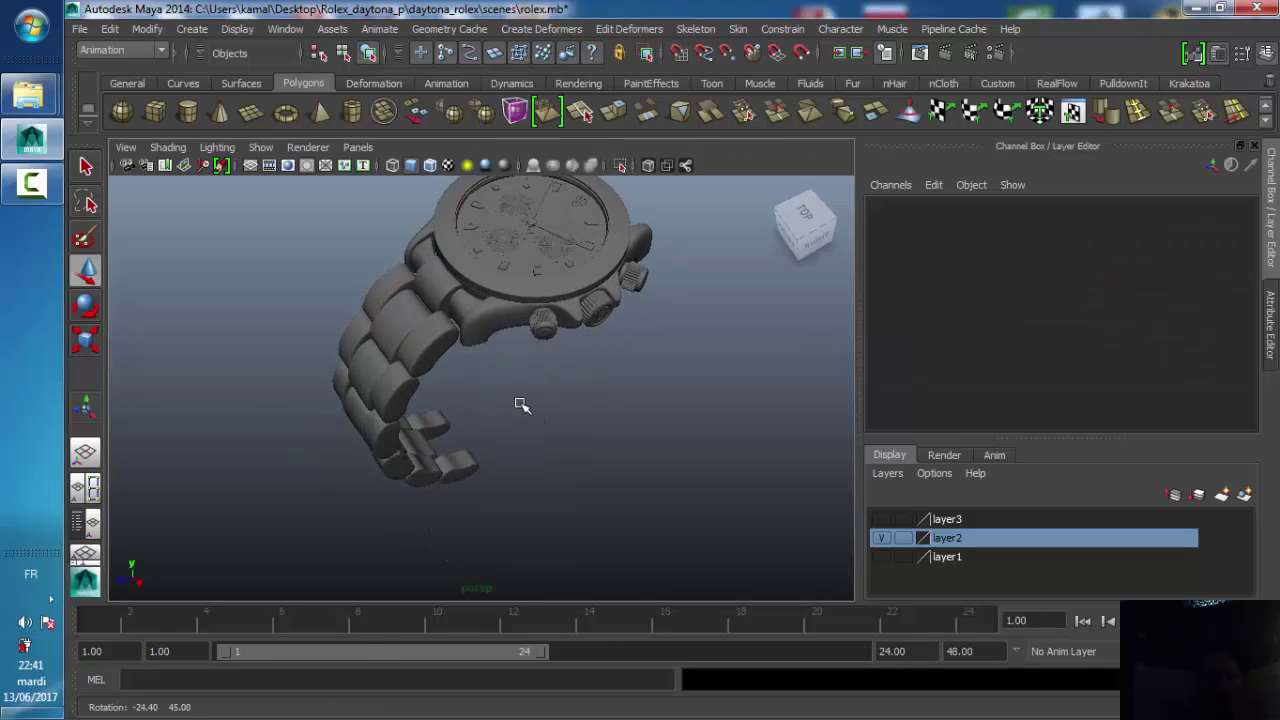
# - Nudge the bracelet group to Translate Y -4.492, Z -2.868 against the case
pyautogui.scroll(5, 463, 370)
pyautogui.keyDown('alt'); pyautogui.moveTo(403, 340); pyautogui.dragTo(406, 379, button='middle'); pyautogui.keyUp('alt')
pyautogui.moveTo(406, 379)
pyautogui.keyDown('alt'); pyautogui.mouseDown()
pyautogui.moveTo(429, 351)
pyautogui.moveTo(414, 354)
pyautogui.moveTo(410, 389)
pyautogui.mouseUp(); pyautogui.keyUp('alt')
pyautogui.click(410, 389)
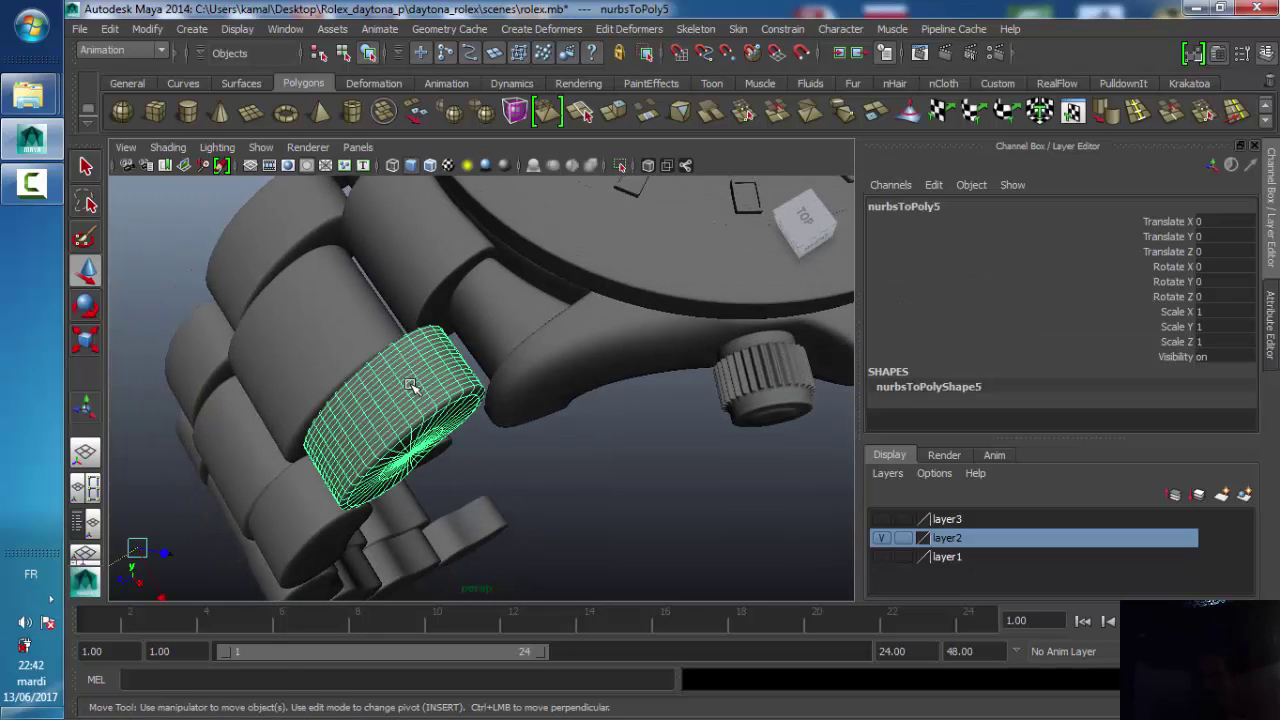
pyautogui.press('Up')
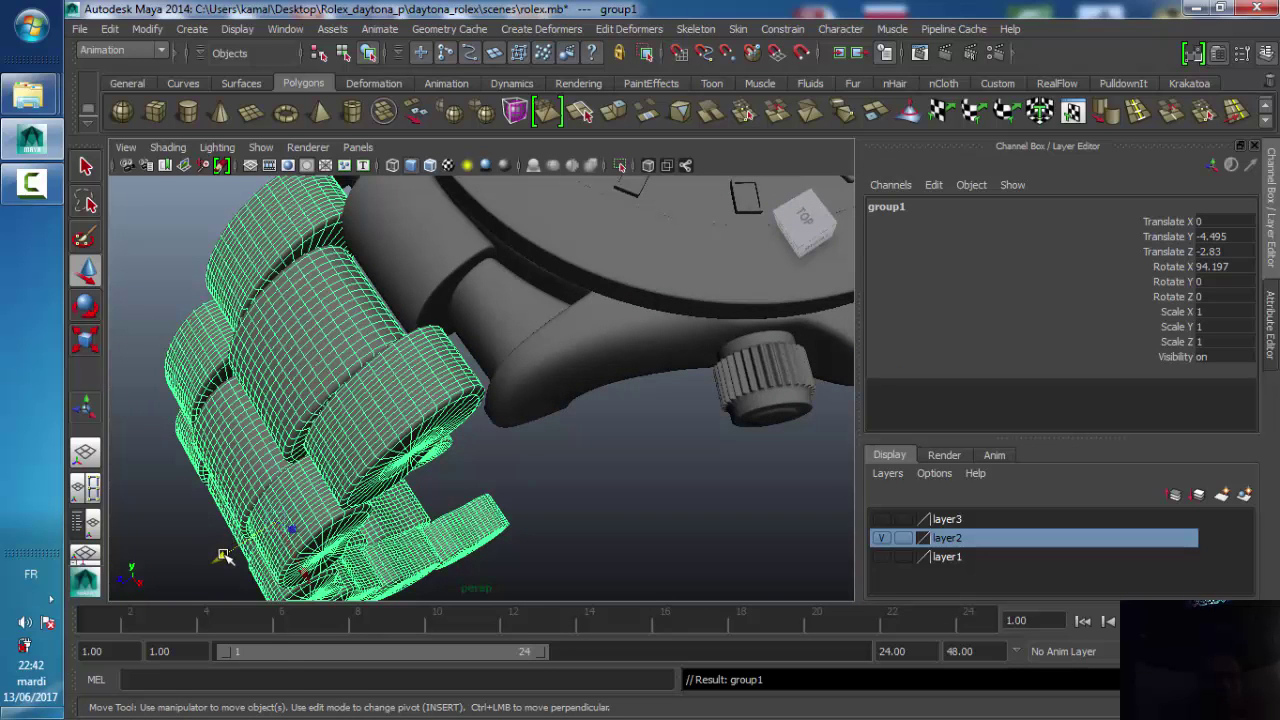
pyautogui.moveTo(224, 555); pyautogui.dragTo(228, 556, button='middle')
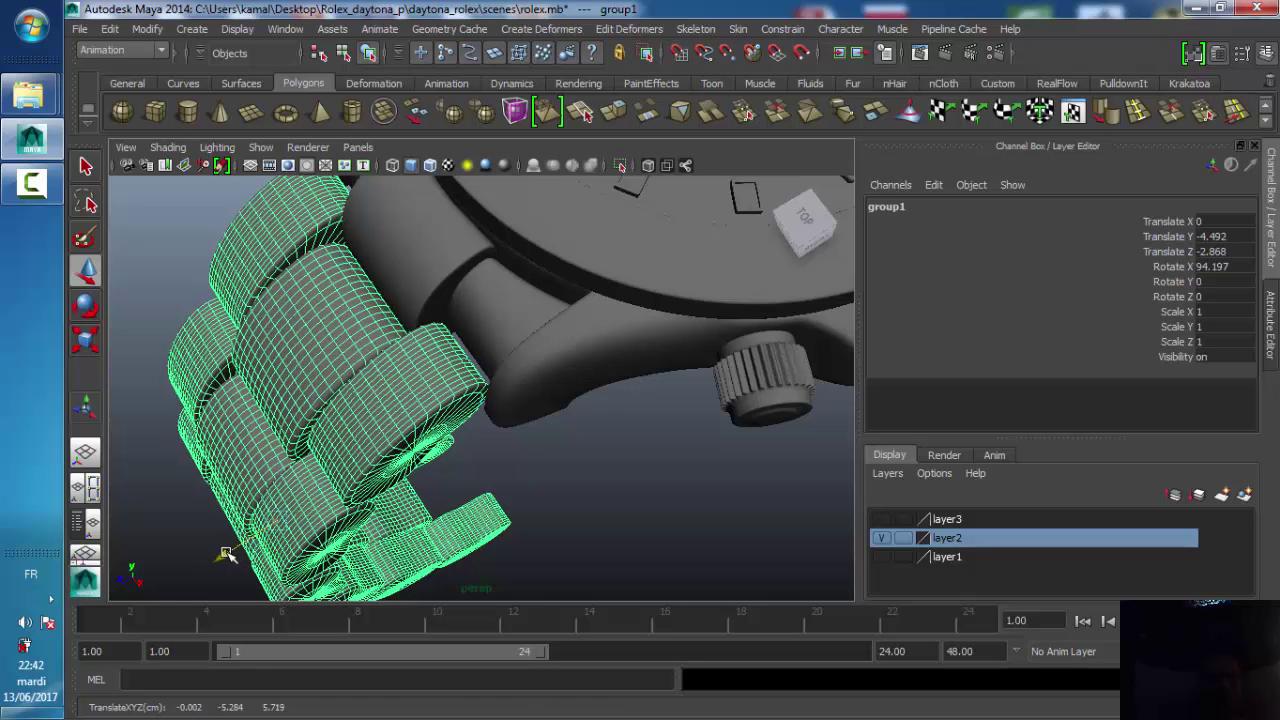
# - Deselect the bracelet and orbit around the finished watch to inspect it
pyautogui.click(523, 463)
pyautogui.scroll(-3, 523, 463)
pyautogui.scroll(2, 528, 449)
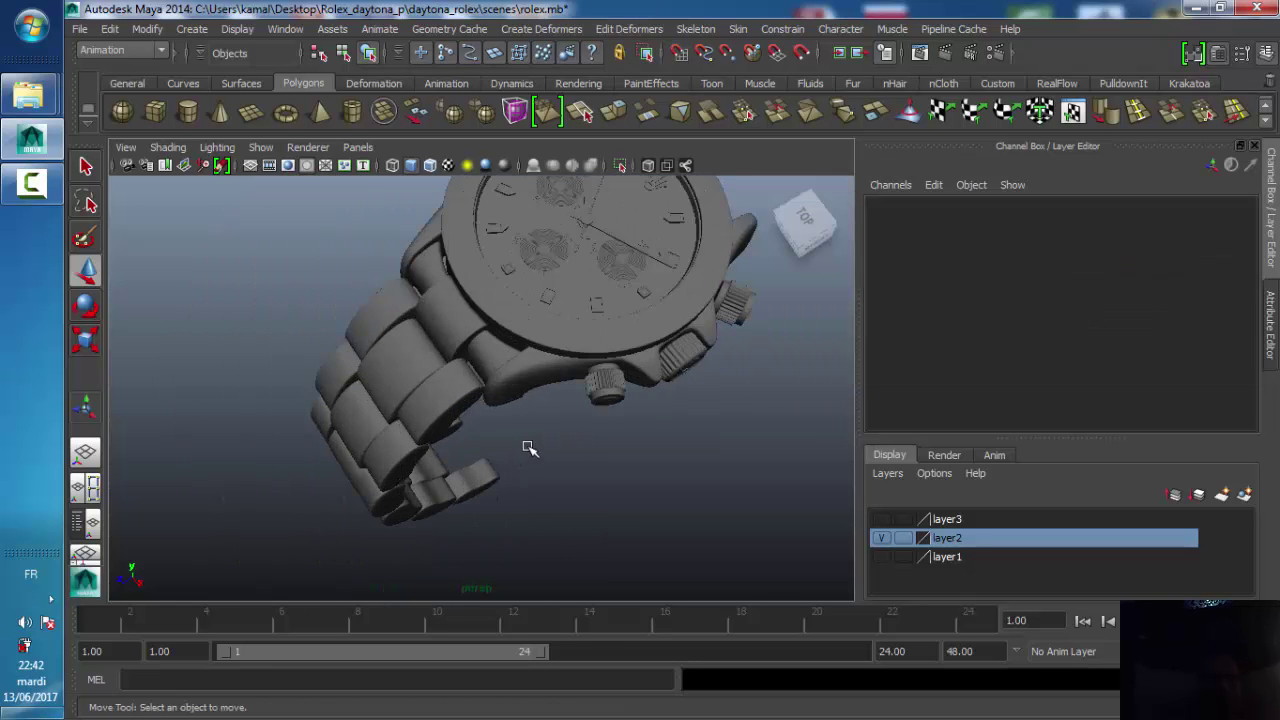
pyautogui.scroll(2, 535, 355)
pyautogui.keyDown('alt'); pyautogui.moveTo(535, 355); pyautogui.dragTo(495, 395); pyautogui.keyUp('alt')
pyautogui.scroll(-3, 491, 403)
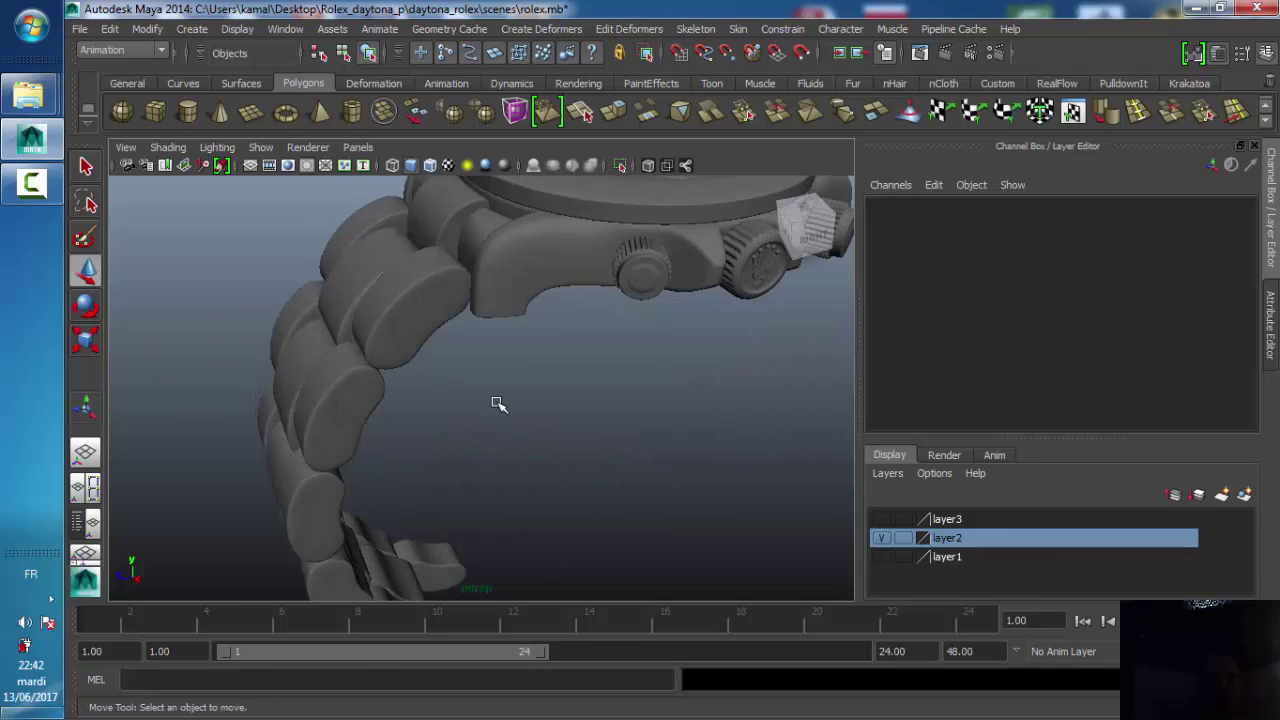
pyautogui.scroll(-2, 491, 403)
pyautogui.moveTo(586, 388)
pyautogui.keyDown('alt'); pyautogui.mouseDown()
pyautogui.moveTo(534, 389)
pyautogui.moveTo(576, 423)
pyautogui.mouseUp(); pyautogui.keyUp('alt')
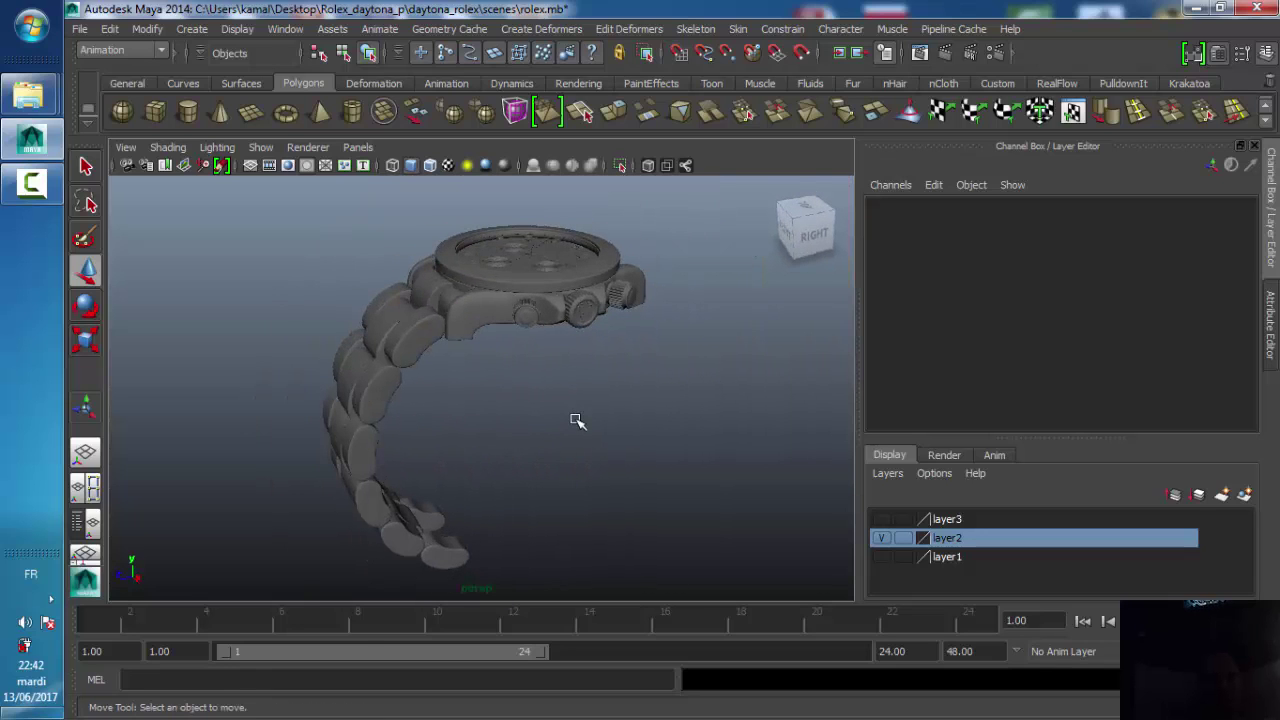